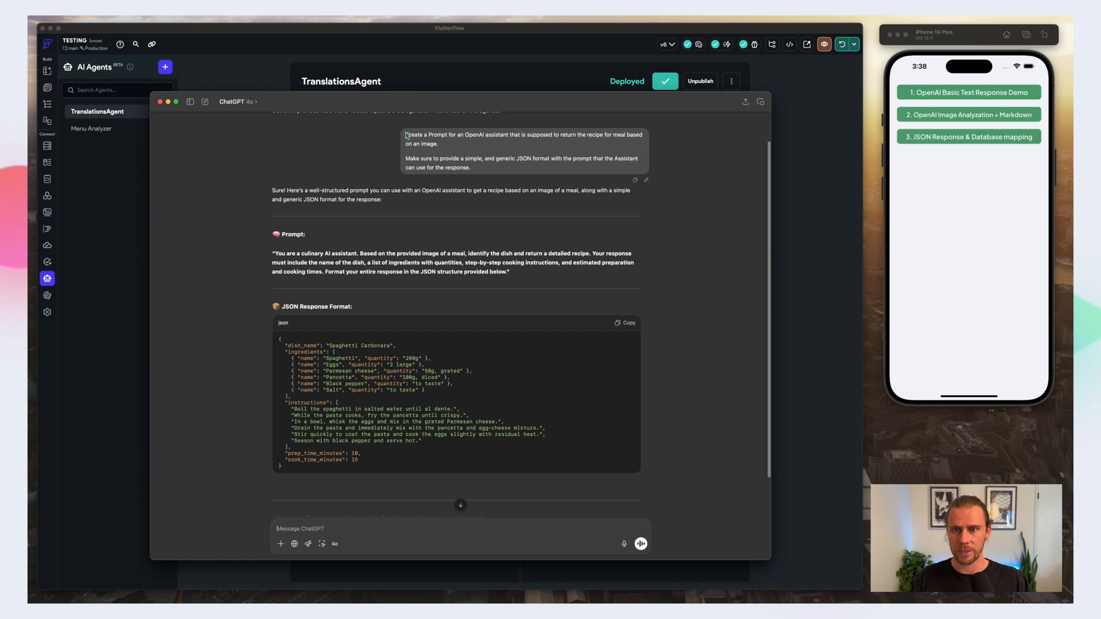
Step: Examine the culinary assistant prompt and the JSON response format in the ChatGPT conversation
scroll(419, 134, up, 1)
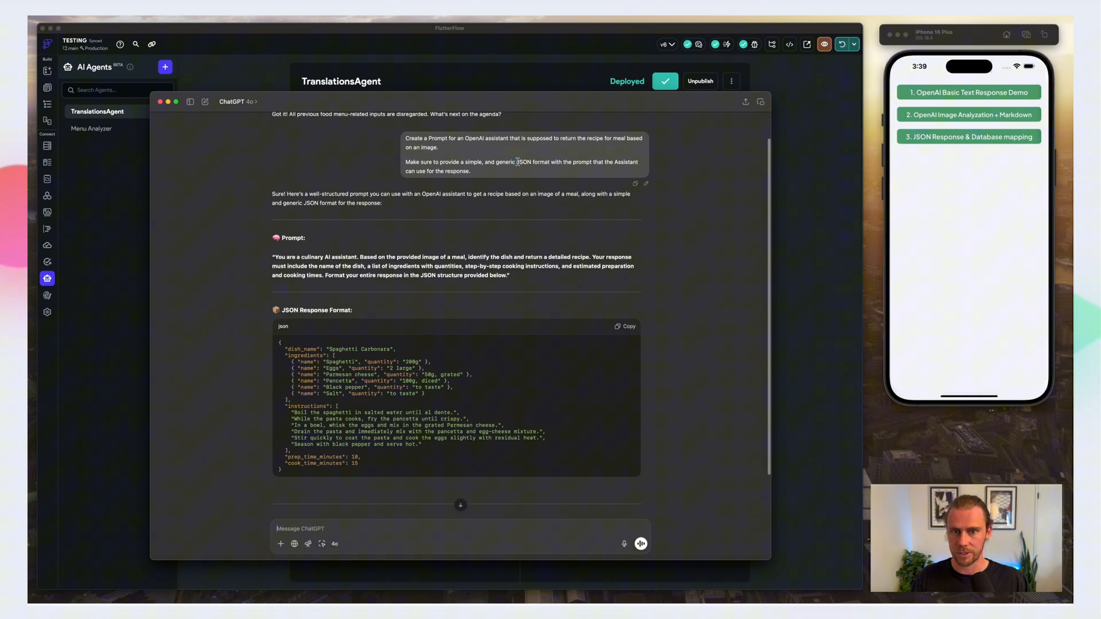
scroll(618, 179, down, 1)
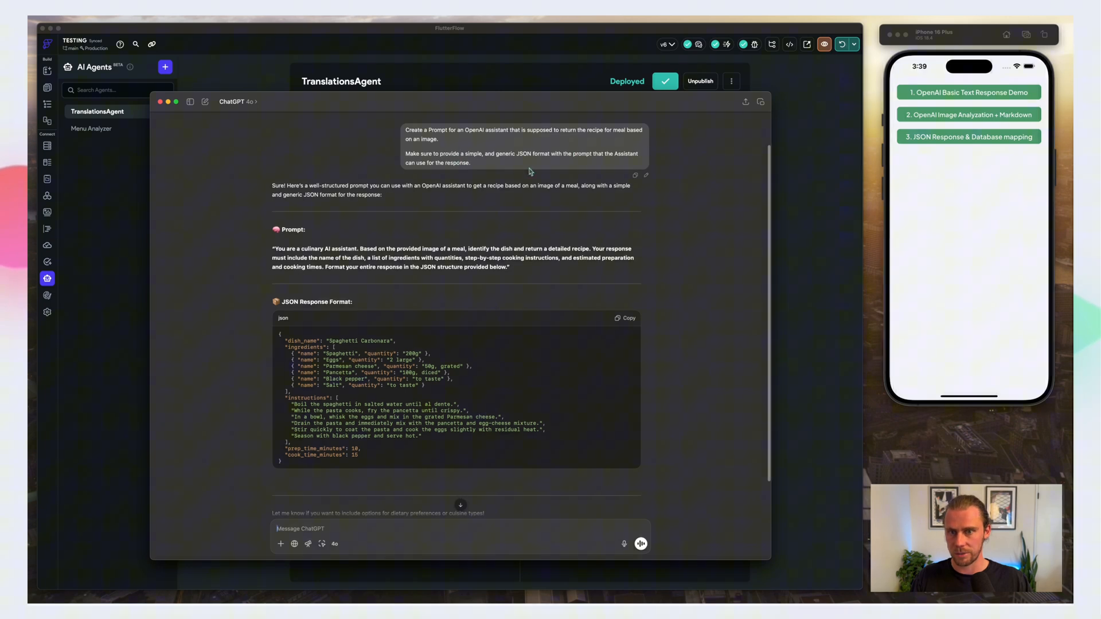
scroll(390, 229, down, 2)
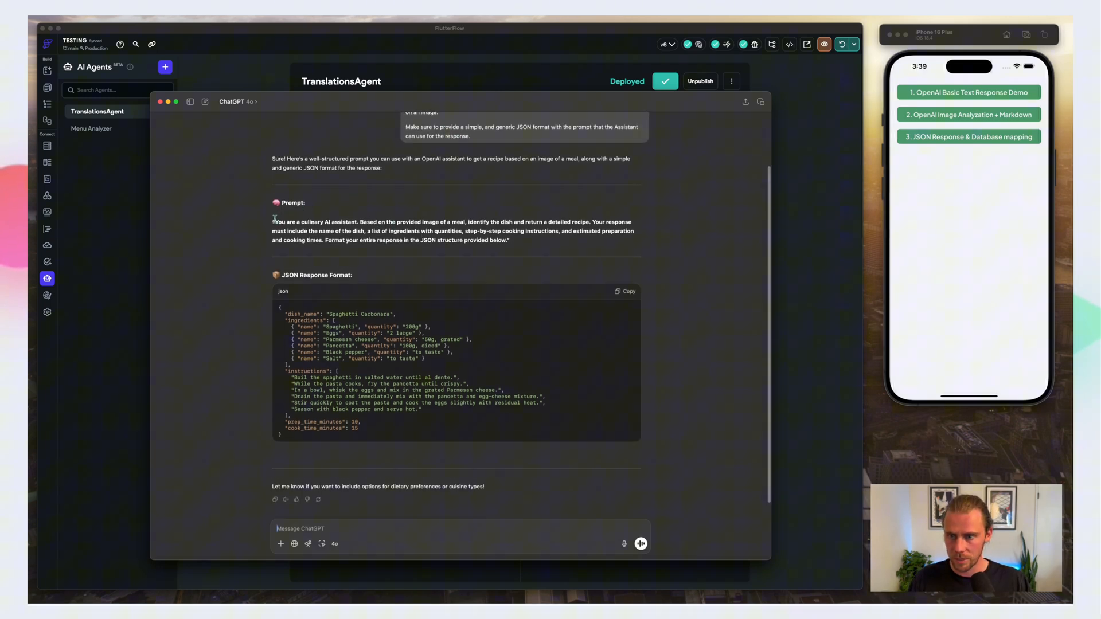
drag(274, 221, 506, 240)
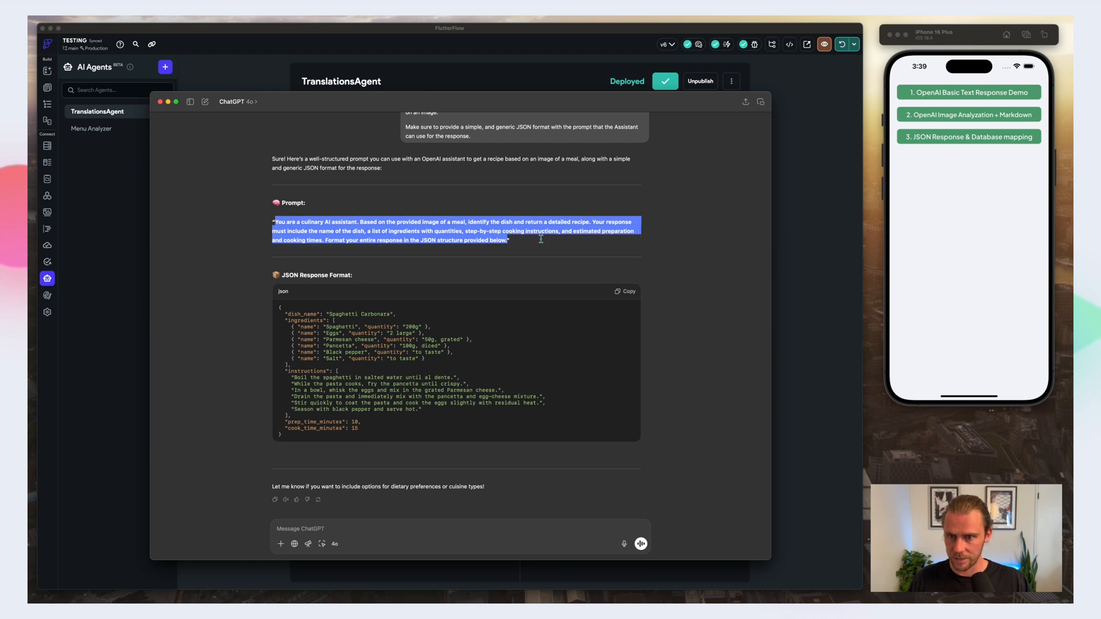
click(542, 240)
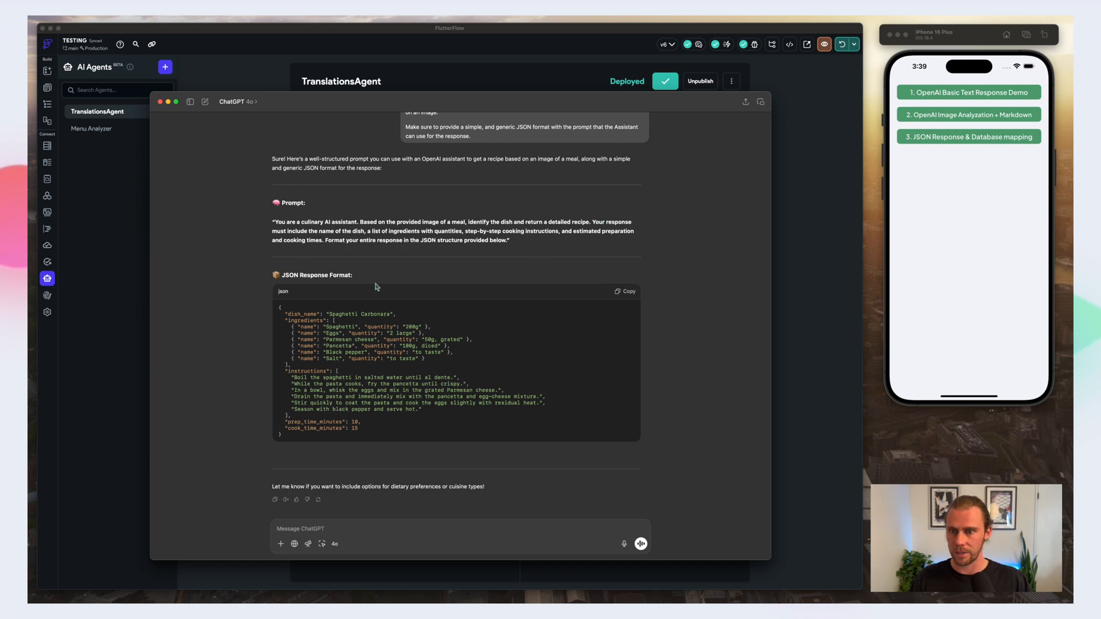
drag(279, 308, 365, 437)
click(346, 437)
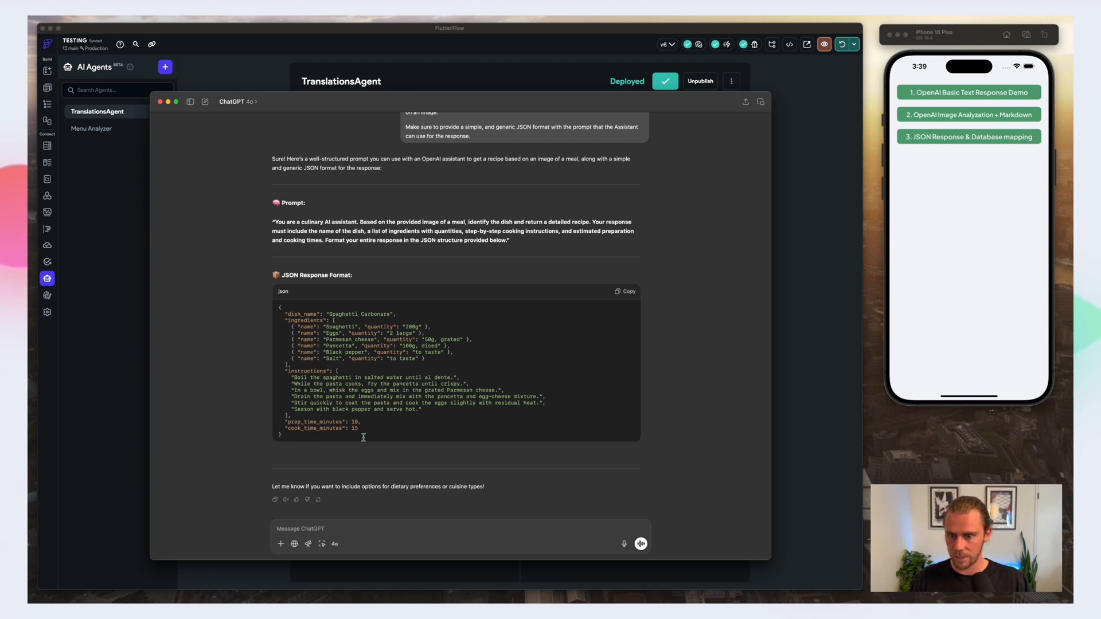
scroll(469, 467, down, 2)
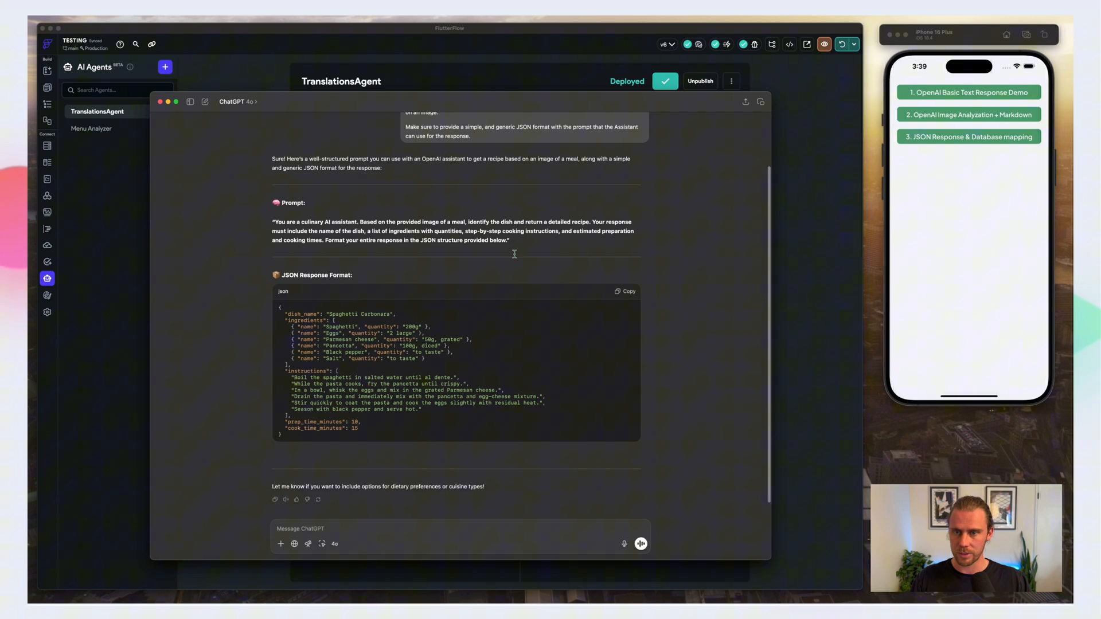
triple_click(556, 225)
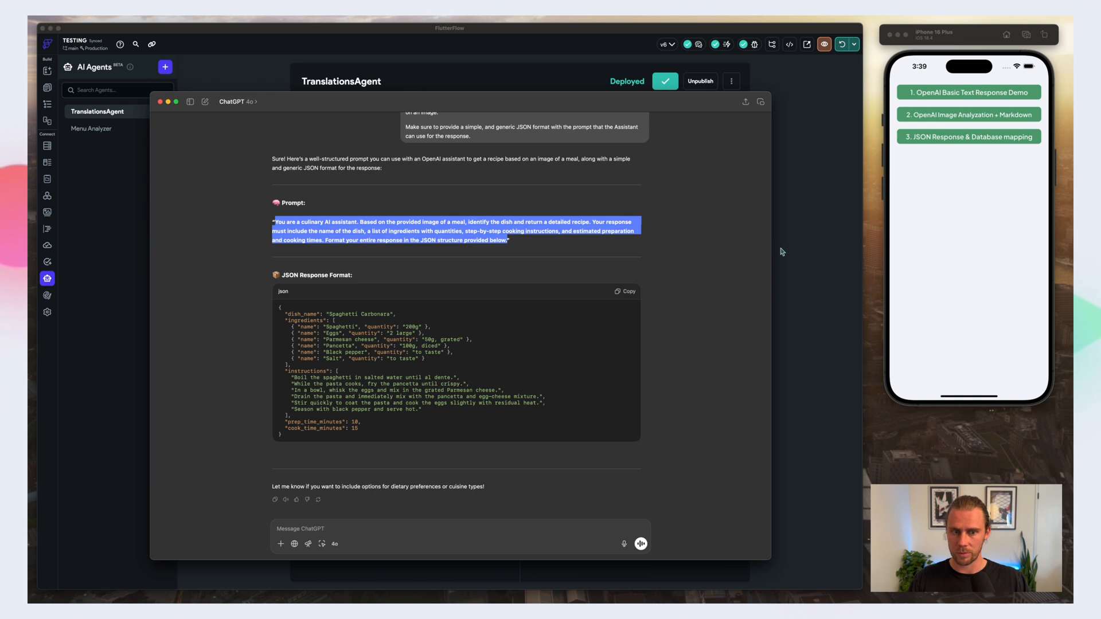
click(625, 242)
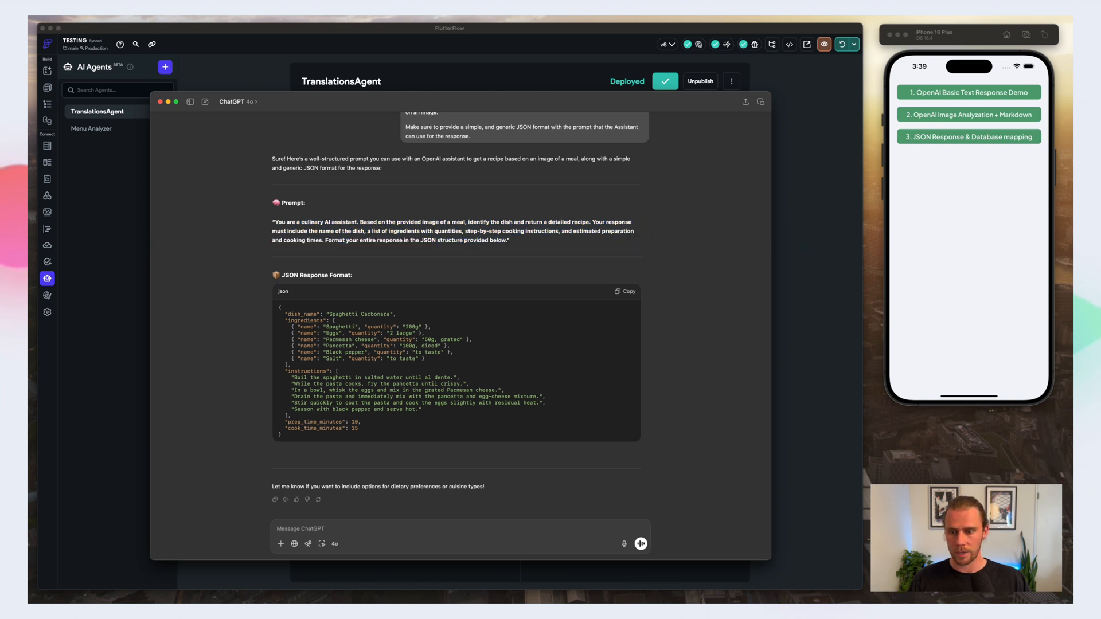
Step: Attach the meal photo to the ChatGPT conversation and send it with the message "evaluate this image based on the prompt"
drag(585, 495, 499, 522)
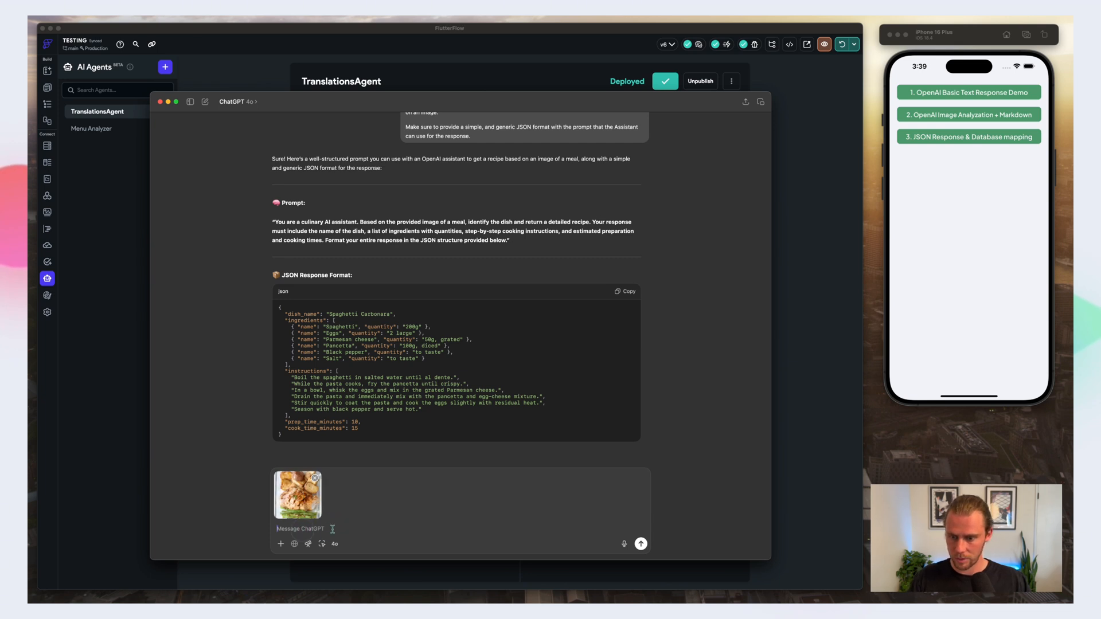
scroll(435, 505, down, 2)
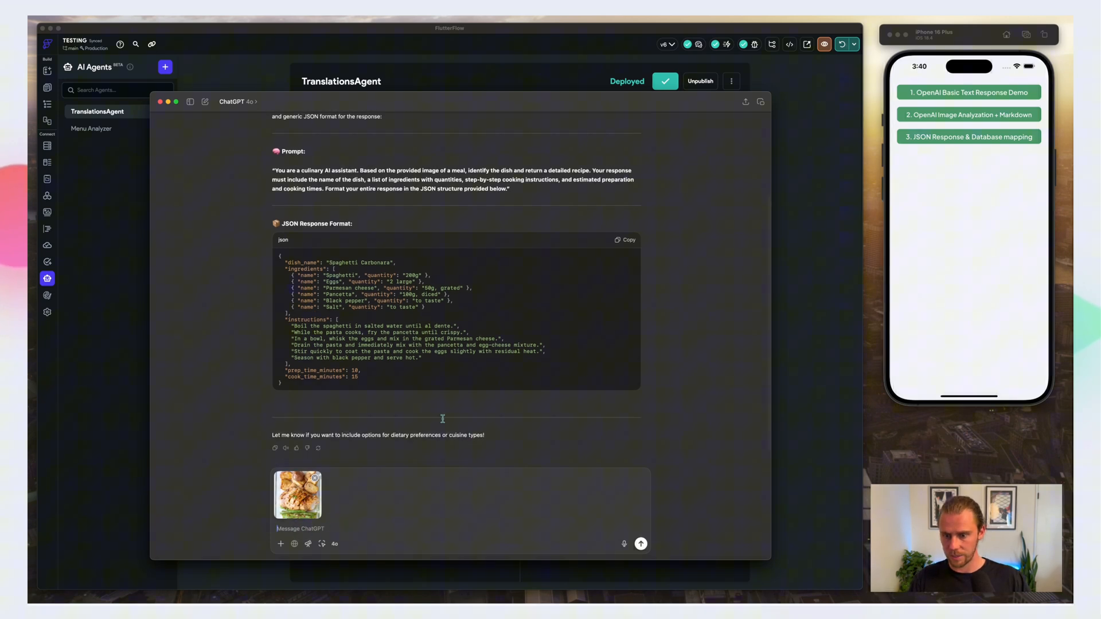
text(evaluate thi)
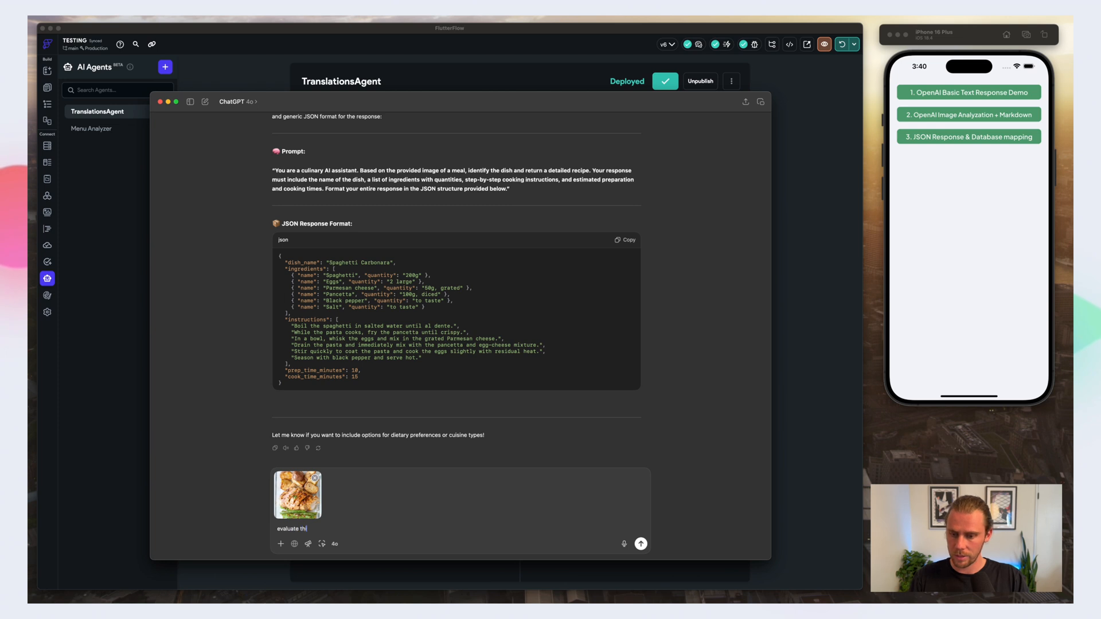
text(s image based on the p)
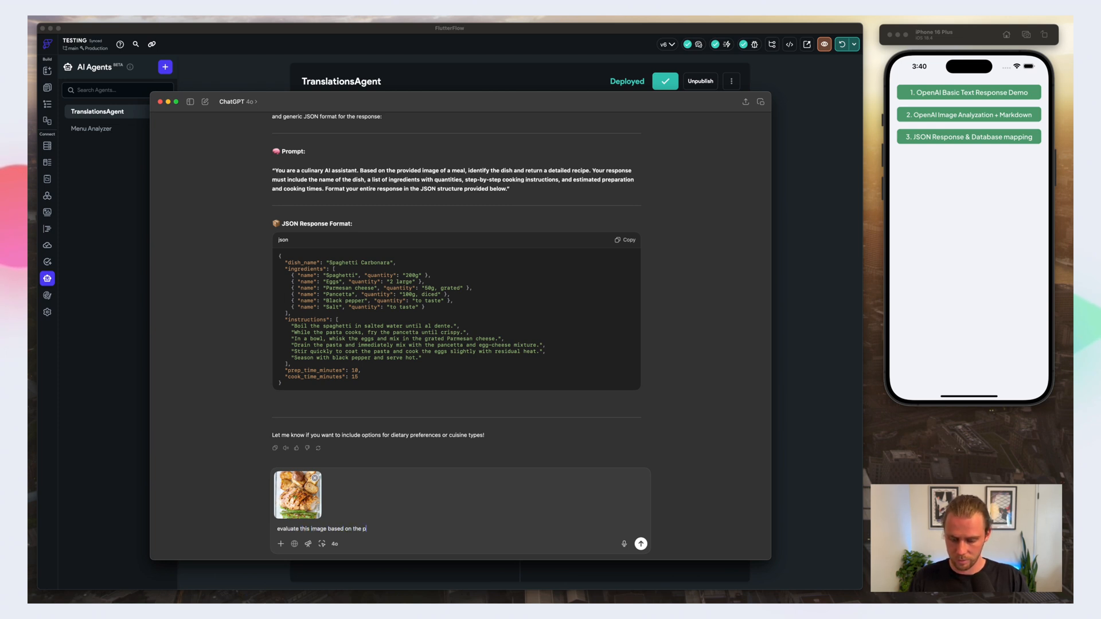
text(rompt)
key(Return)
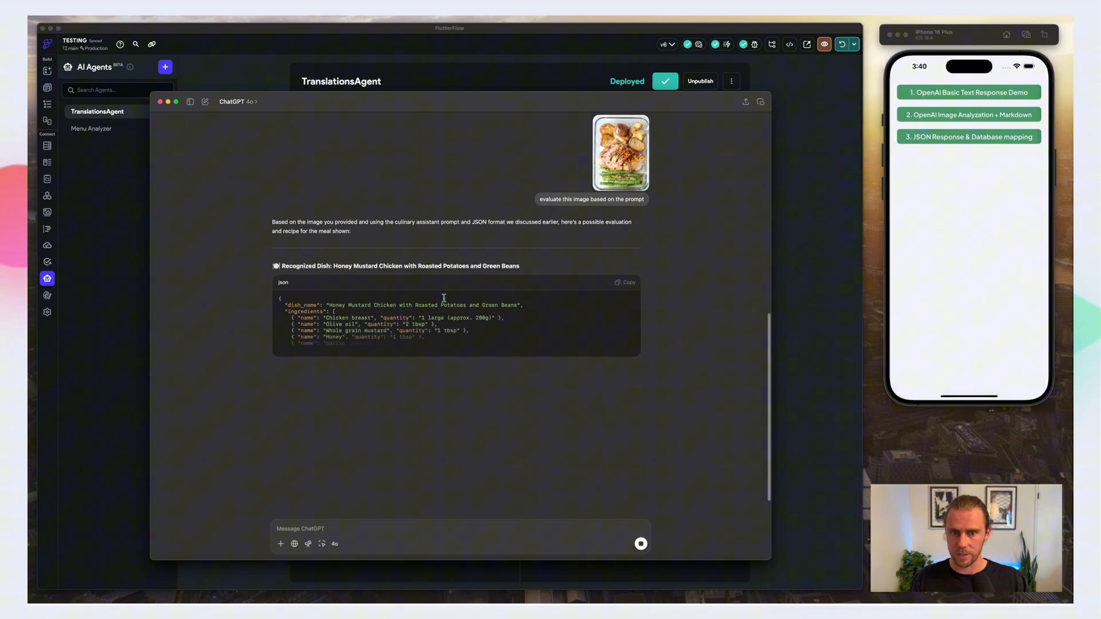
Step: Review the JSON recipe response for the meal photo and compare it with the original prompt and format
scroll(442, 298, up, 2)
scroll(443, 297, down, 1)
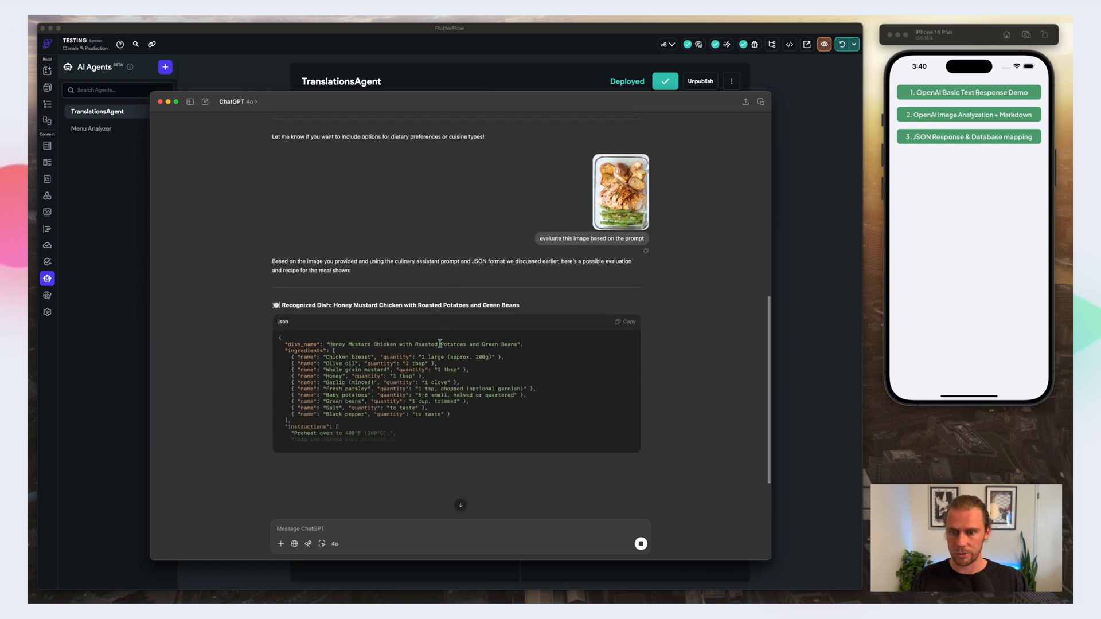
scroll(376, 356, down, 2)
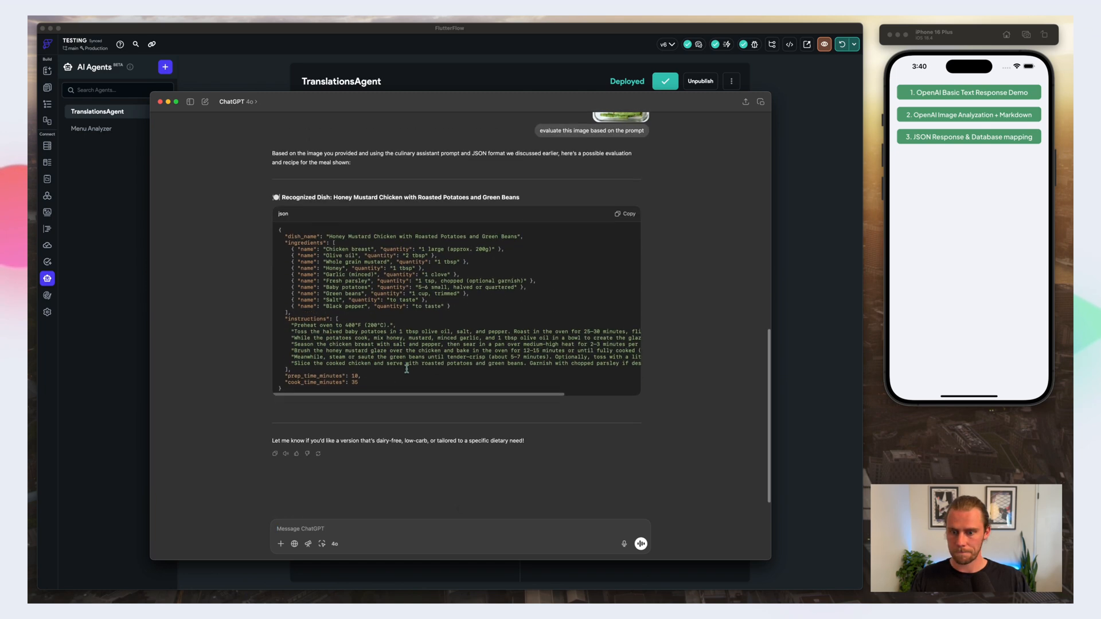
scroll(407, 359, up, 10)
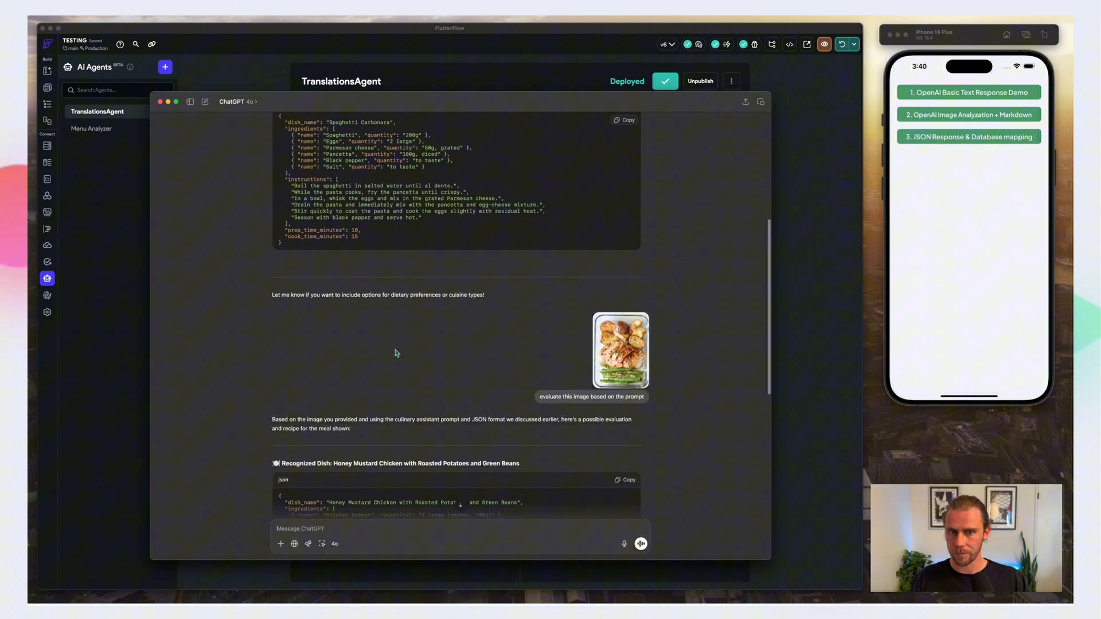
scroll(395, 349, up, 1)
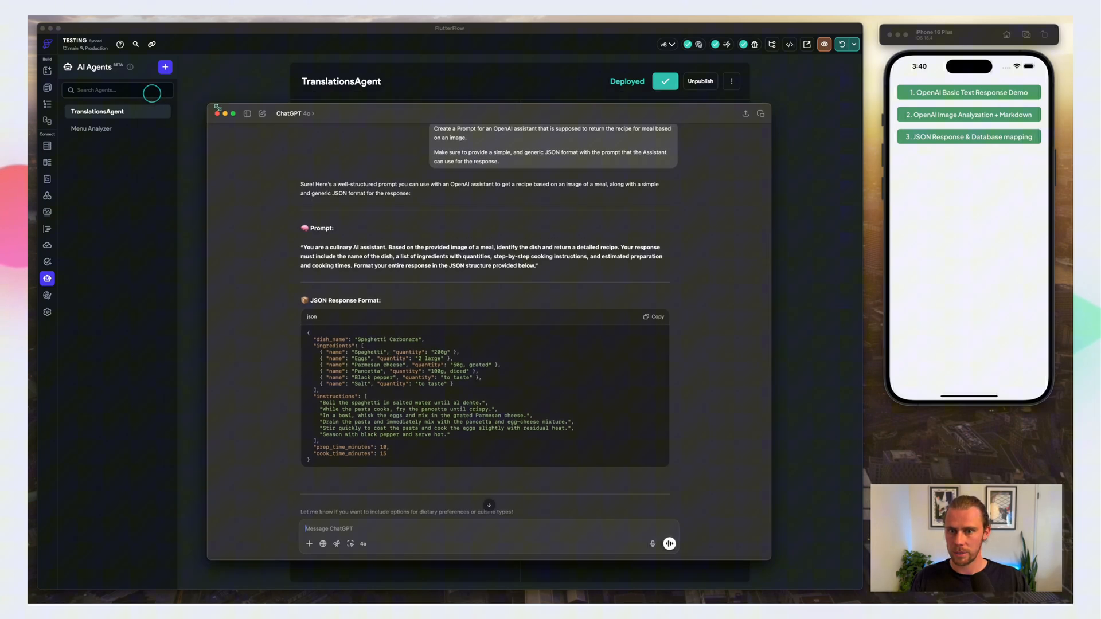
Step: Shrink the ChatGPT window, move it aside to uncover the agent settings, and switch to FlutterFlow
drag(152, 95, 406, 191)
drag(596, 202, 881, 215)
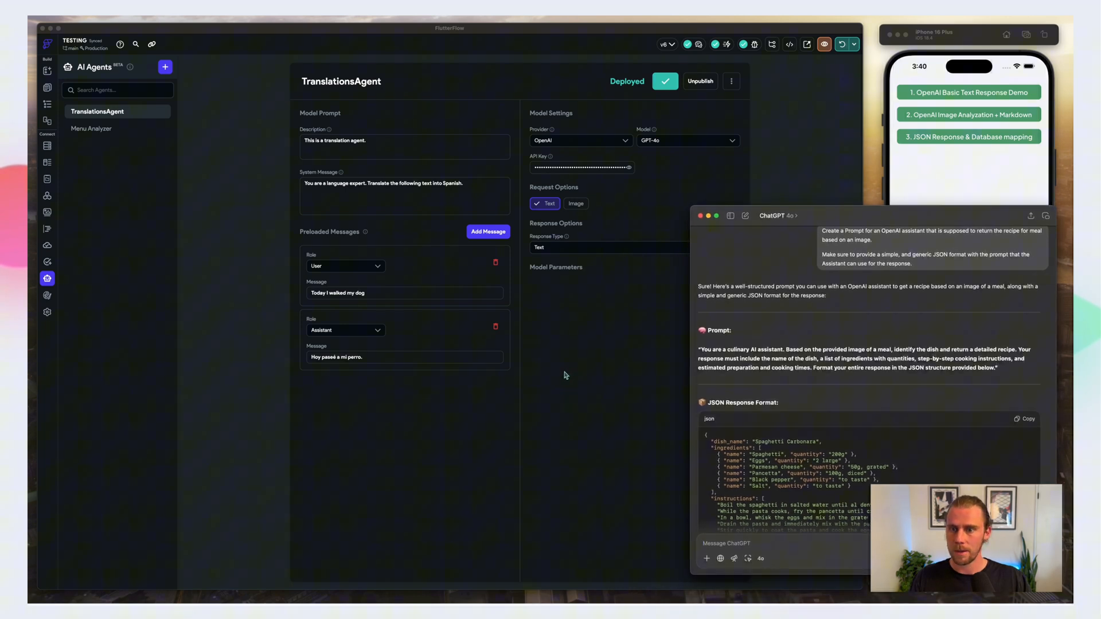
click(510, 344)
Step: Duplicate the Menu Analyzer agent as a new AI agent named recipeAgent
click(86, 129)
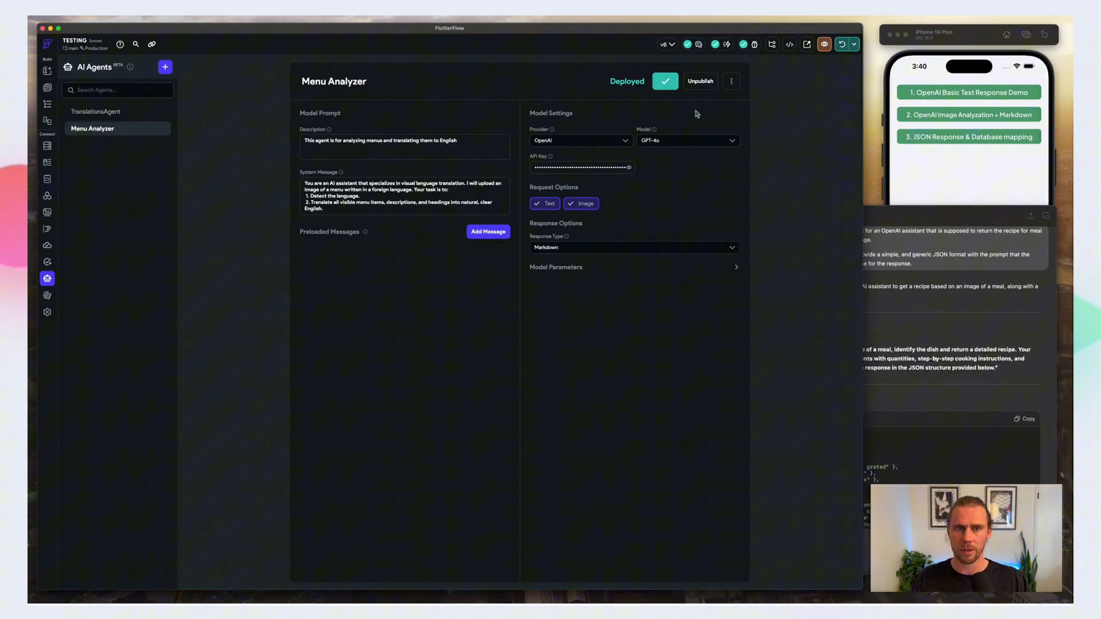
click(731, 84)
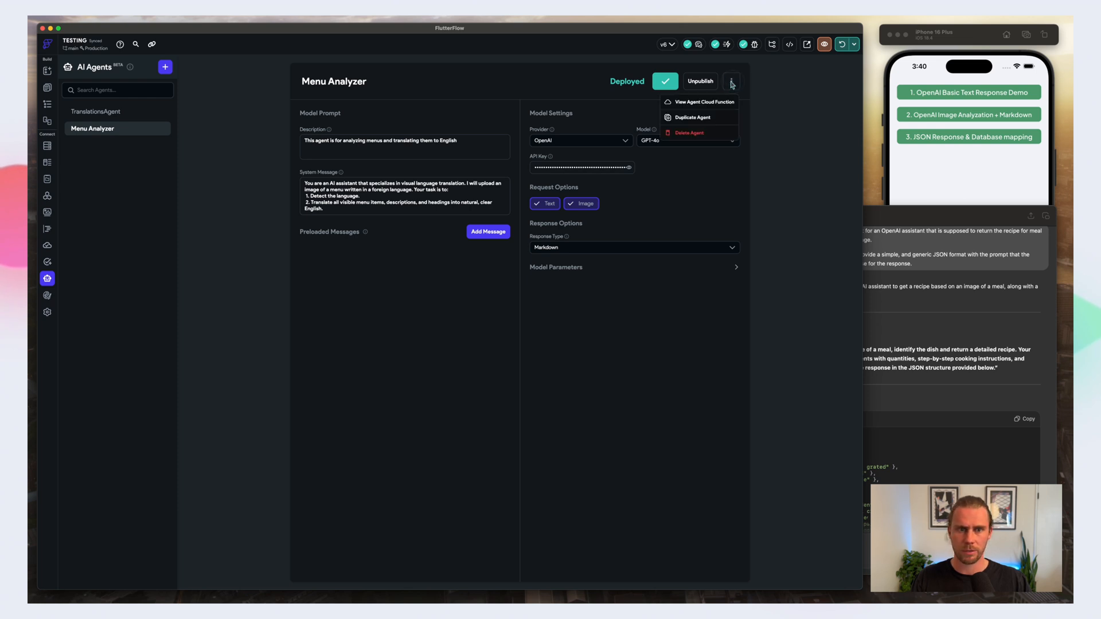
click(693, 118)
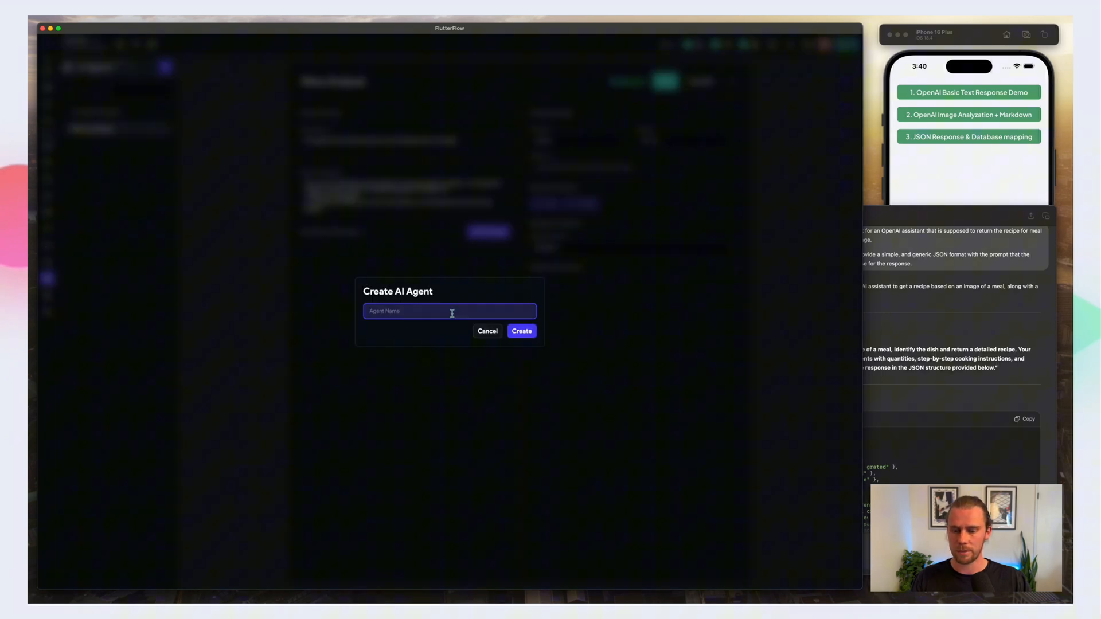
text(recipe)
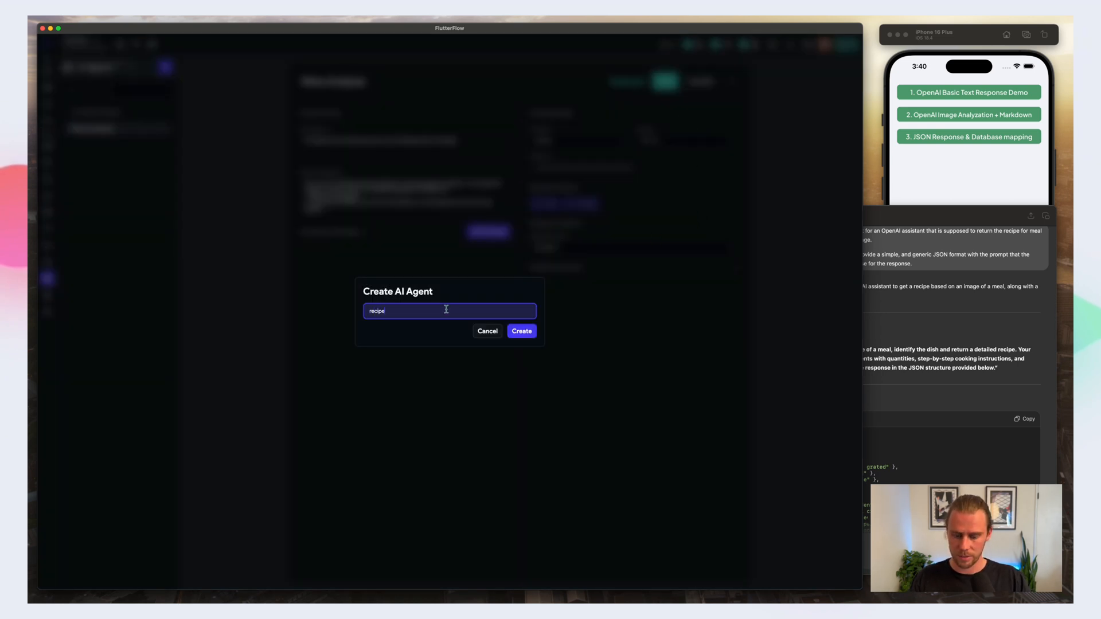
text(Agent)
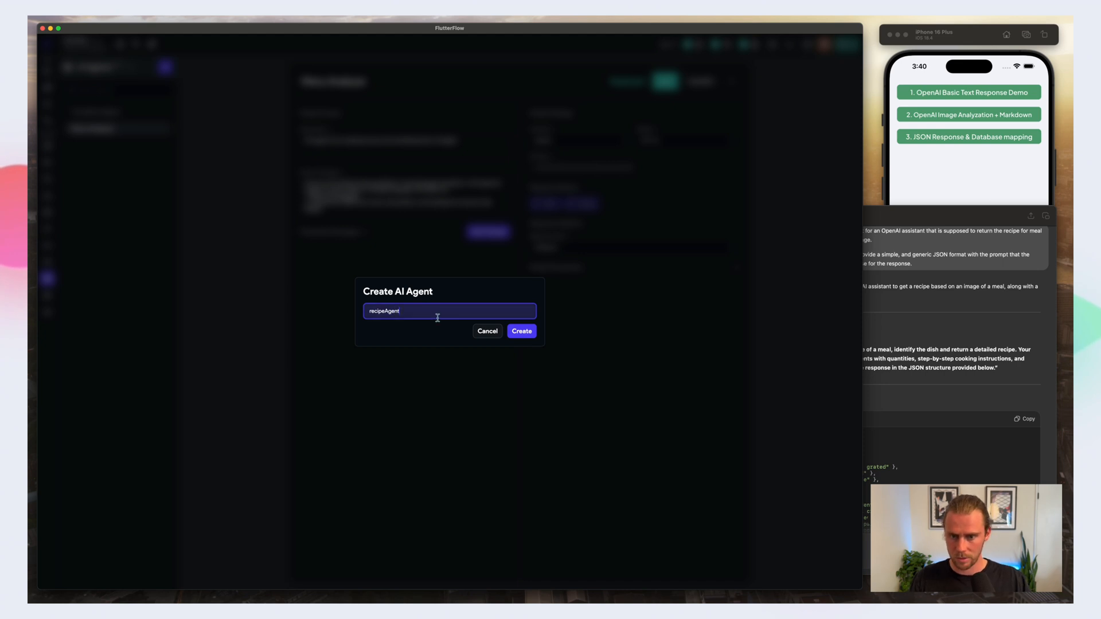
click(521, 331)
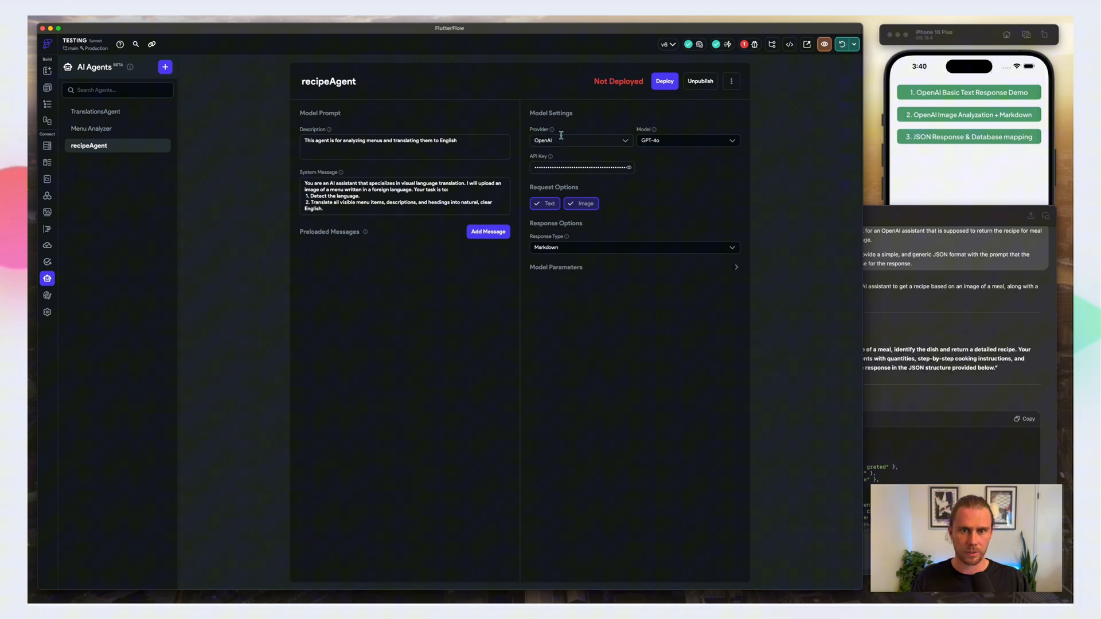
Step: Check the available models without changing the selection, set recipeAgent's response type to JSON, and expand its model parameters
click(697, 141)
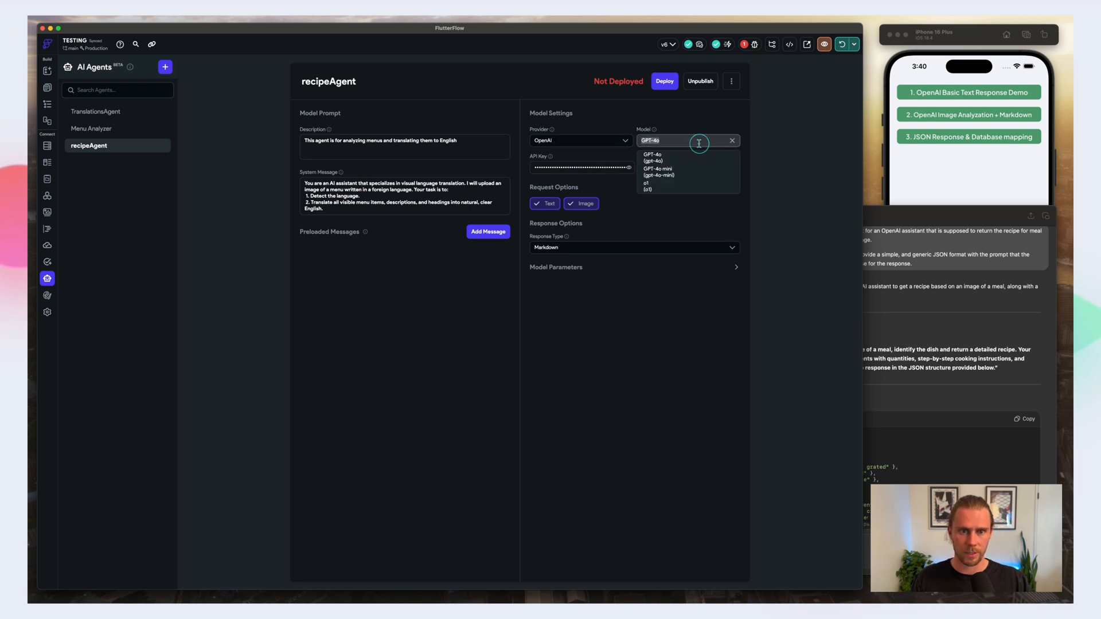
click(797, 153)
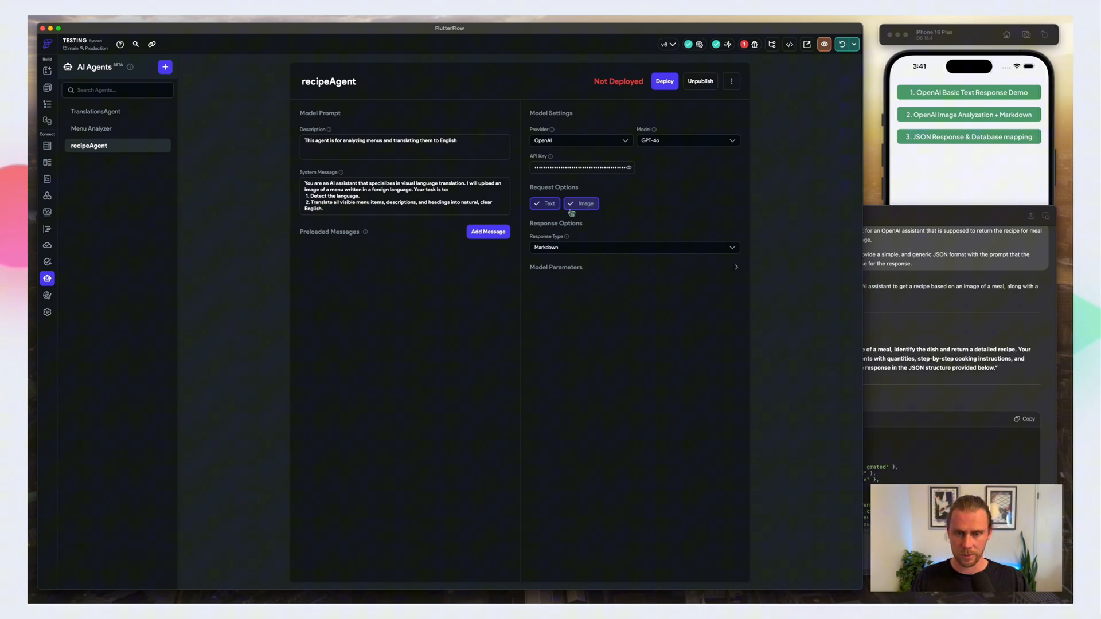
click(588, 247)
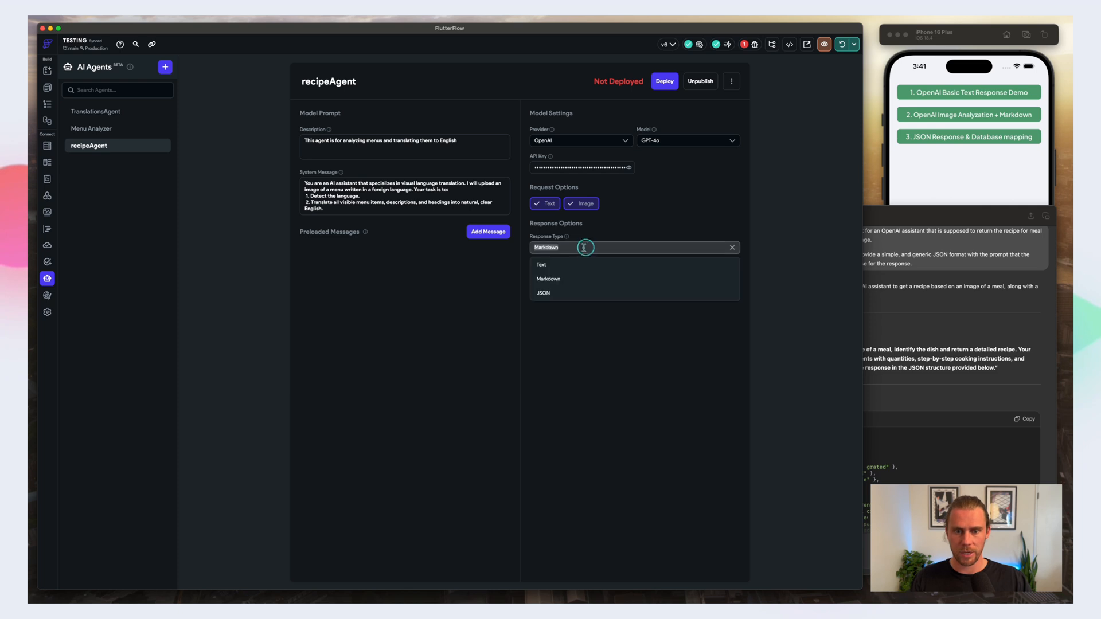
click(548, 295)
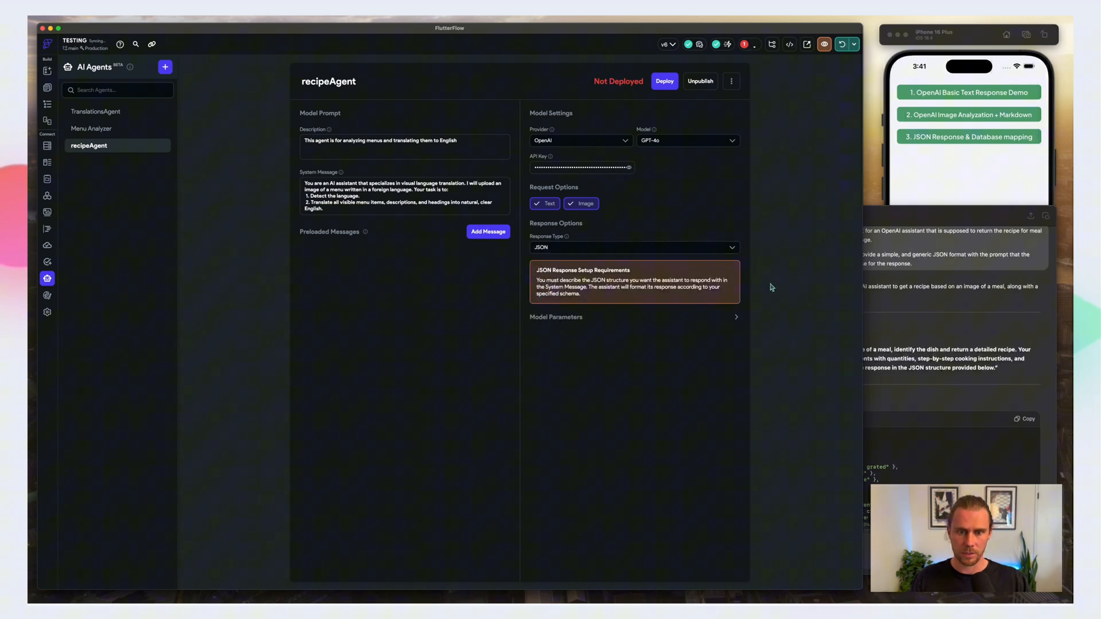
click(734, 319)
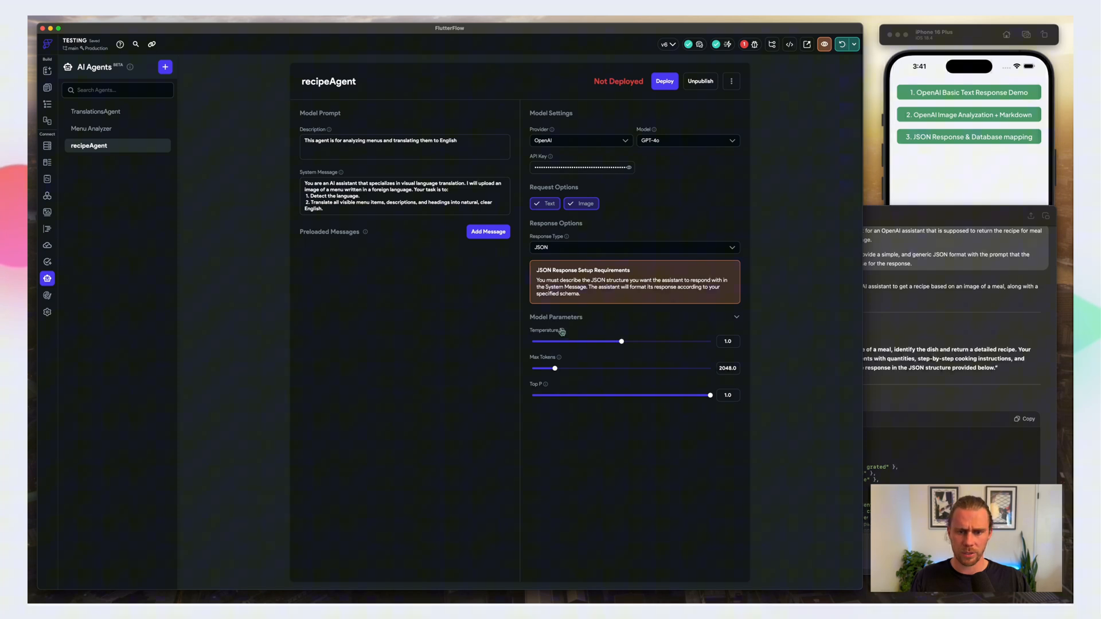
mouse_move(563, 331)
mouse_move(546, 385)
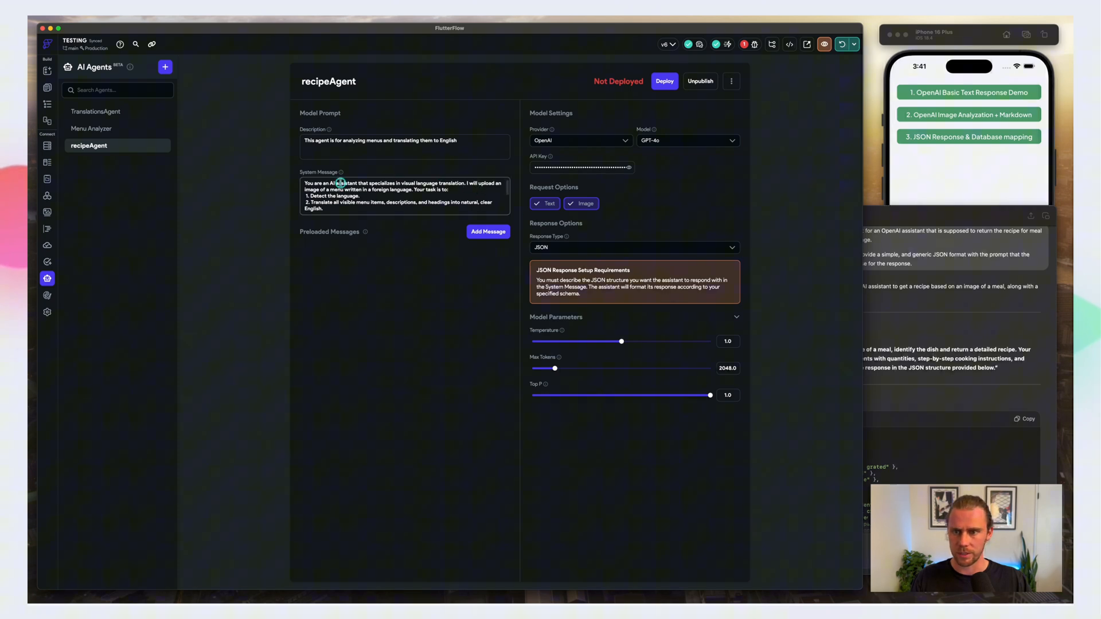
Step: Clear the menu translation text from recipeAgent's system message
scroll(333, 202, up, 2)
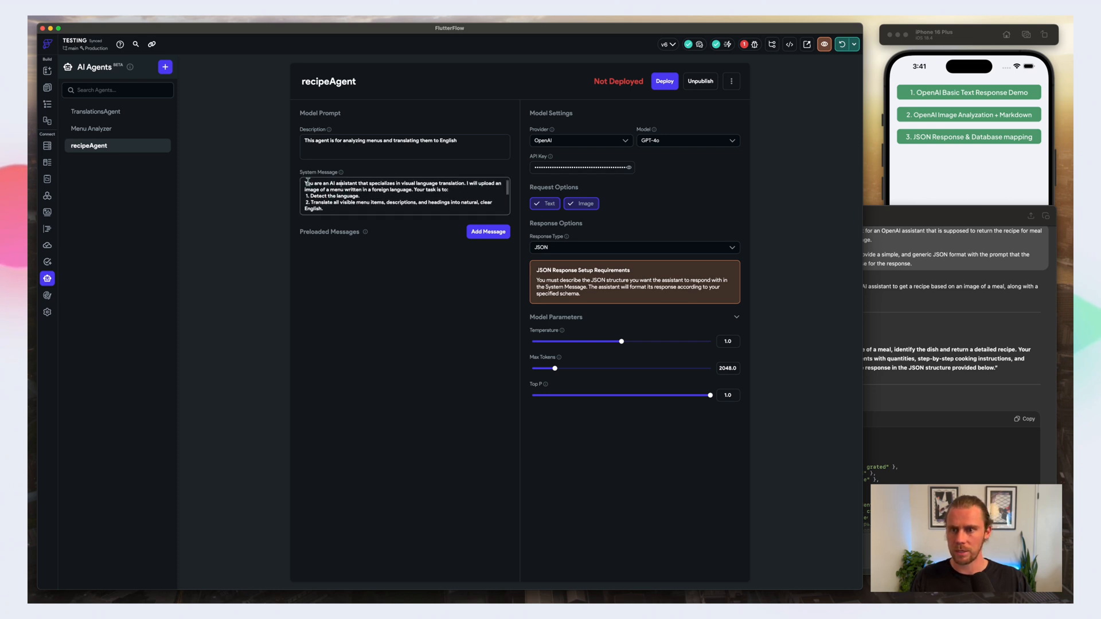
drag(304, 181, 361, 213)
key(ctrl+v)
key(BackSpace)
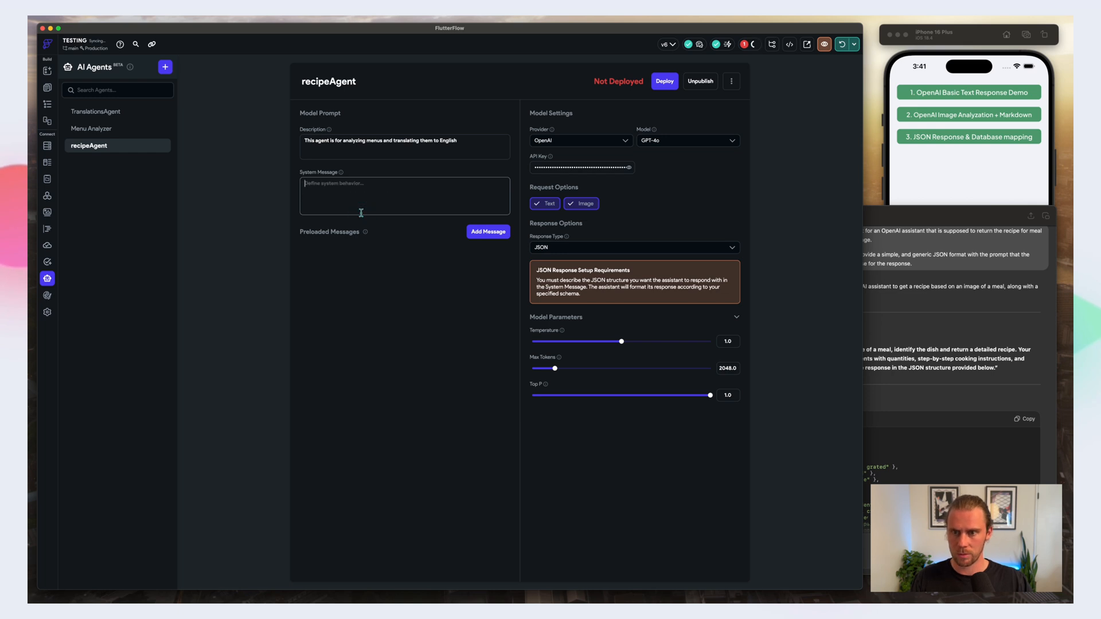
Step: Add a preloaded message to recipeAgent and set its role to Assistant
click(485, 231)
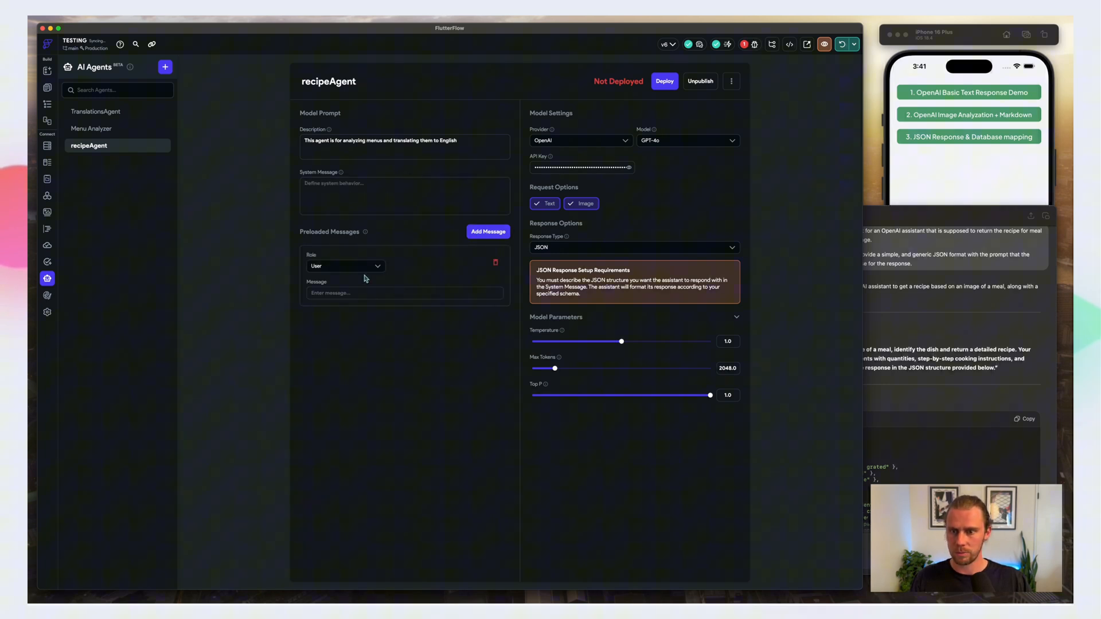
click(349, 266)
click(356, 298)
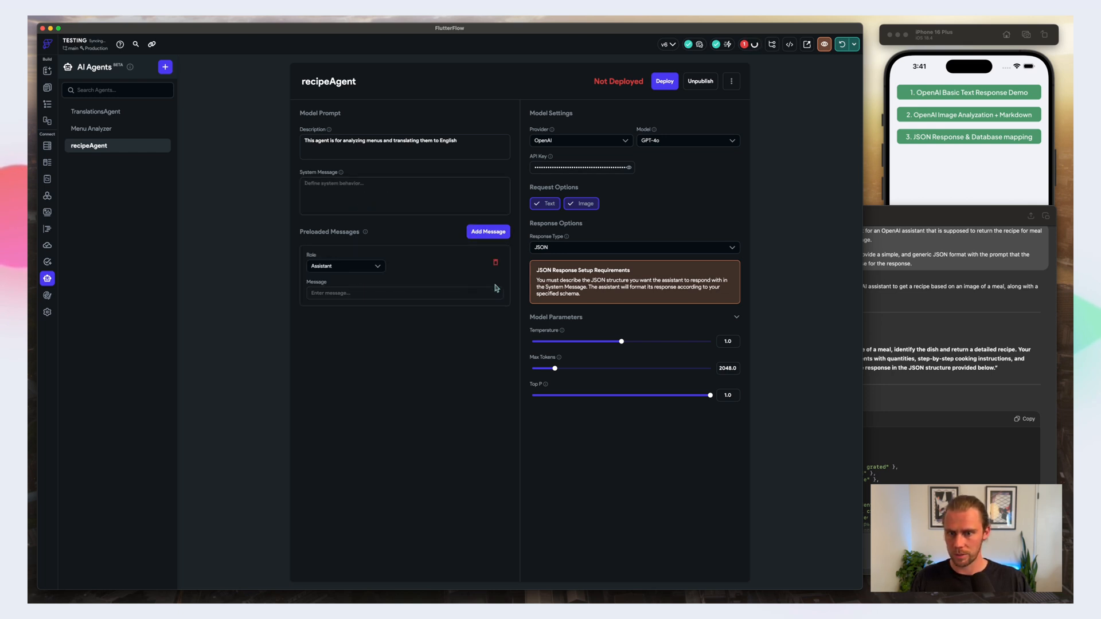
Step: Add a second preloaded message to recipeAgent with the role set to Assistant
click(492, 236)
click(352, 330)
click(337, 365)
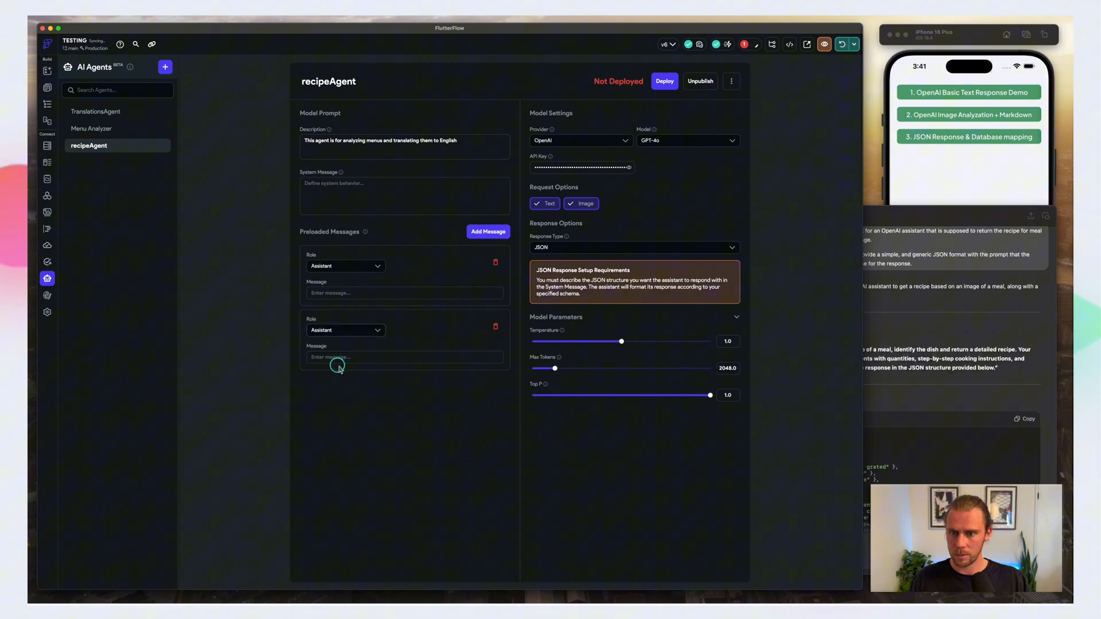
Step: Copy the Honey Mustard Chicken recipe JSON from the ChatGPT conversation and paste it into recipeAgent's second preloaded message
click(924, 325)
scroll(901, 323, down, 3)
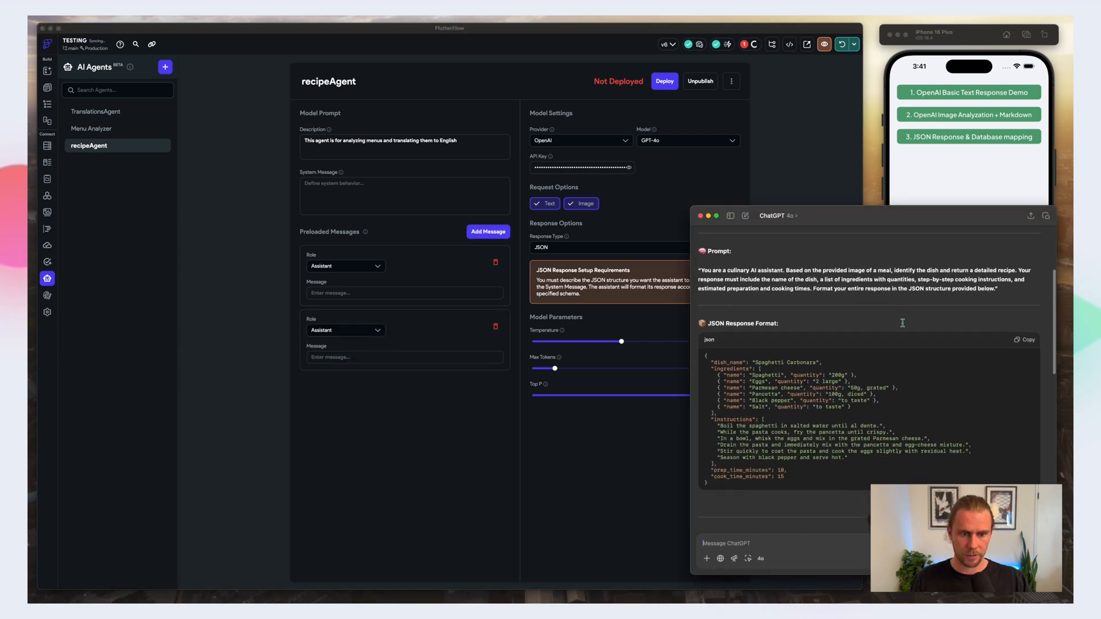
scroll(901, 323, down, 10)
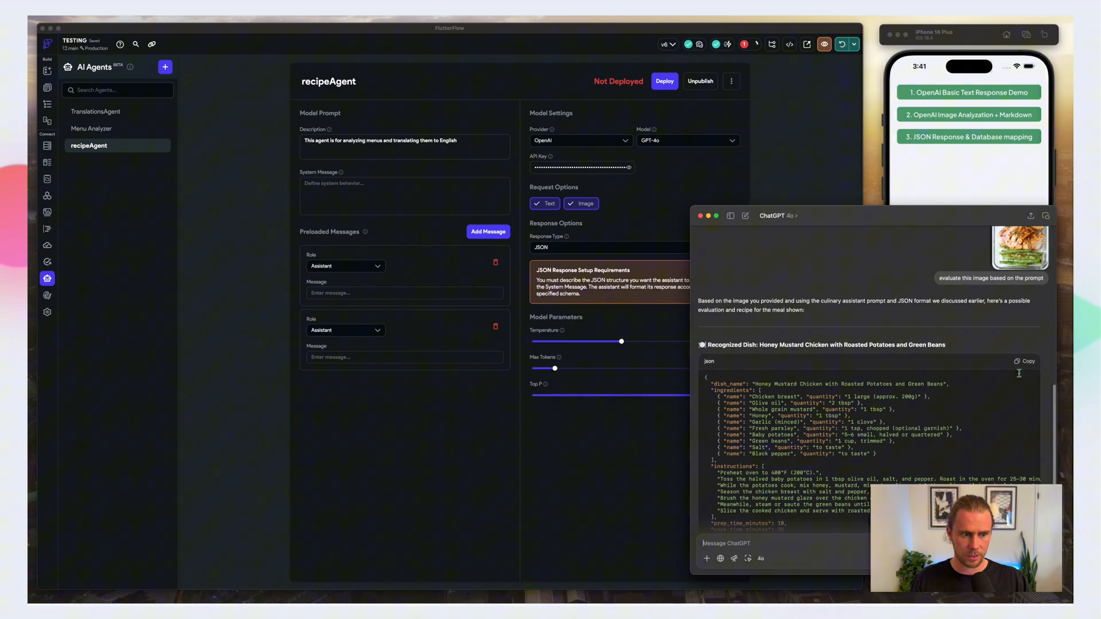
click(1027, 361)
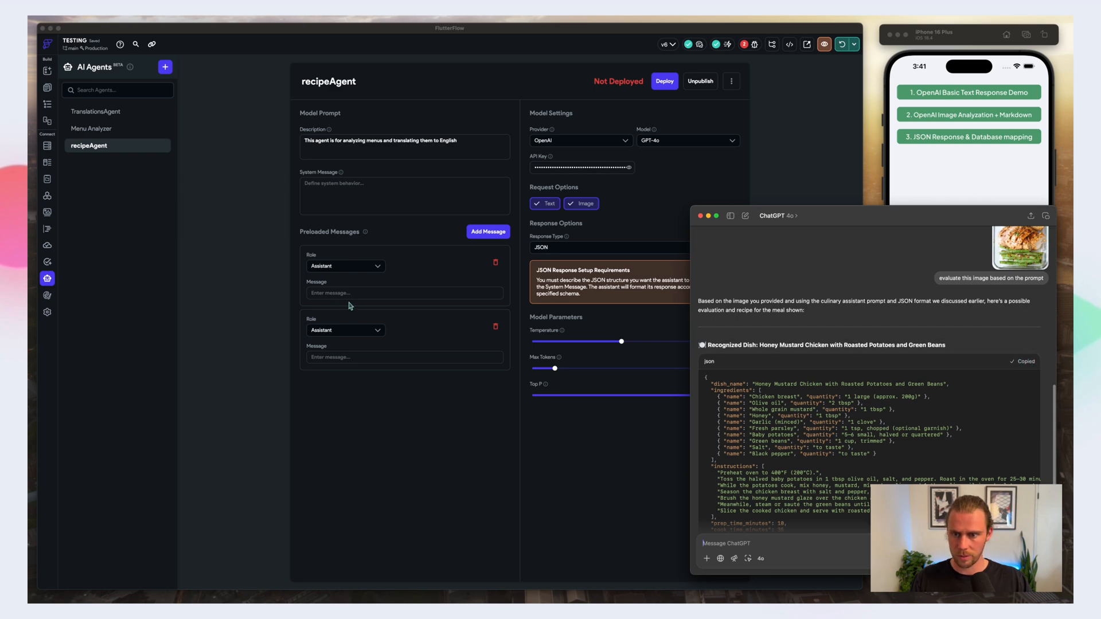
click(322, 358)
key(super+v)
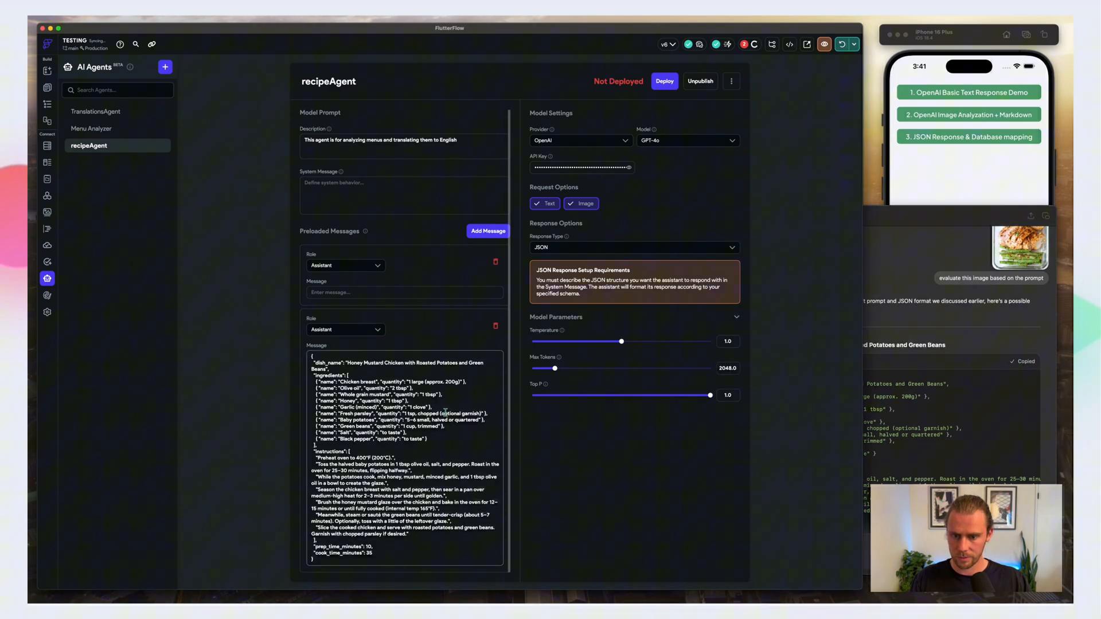
Step: Copy the Spaghetti Carbonara JSON response format from ChatGPT and paste it into recipeAgent's first preloaded message
click(994, 328)
scroll(994, 327, up, 10)
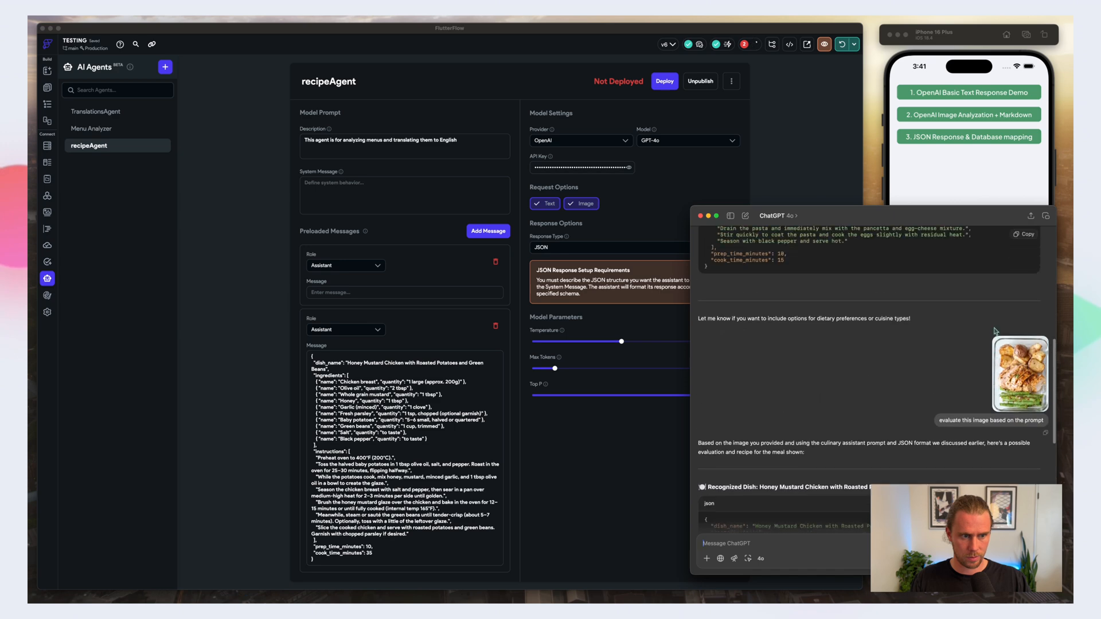
click(1023, 320)
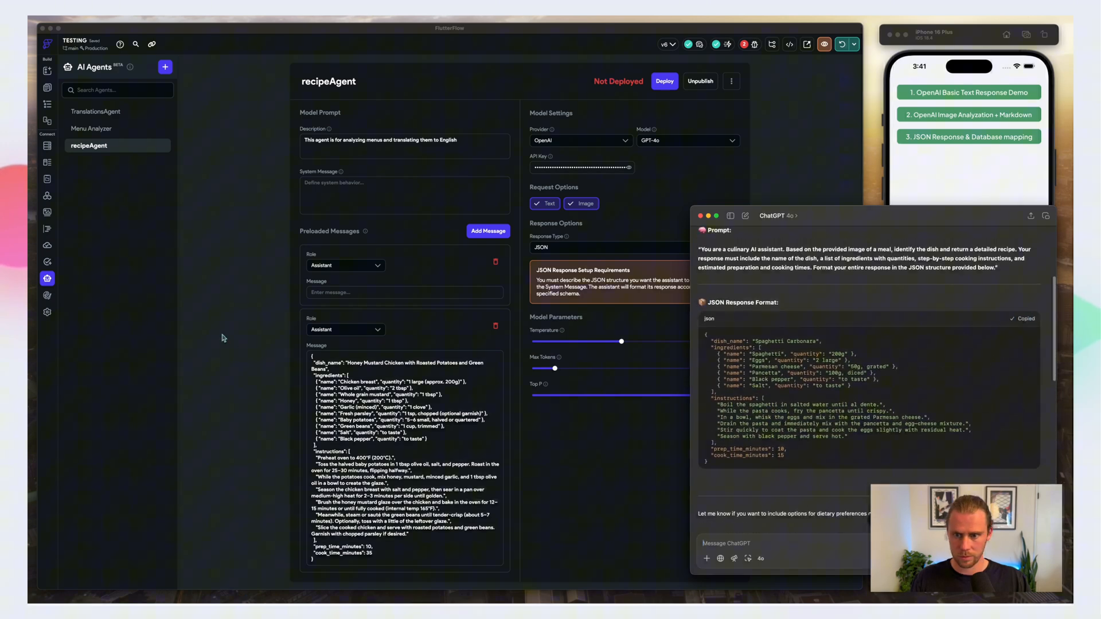
click(362, 292)
key(super+v)
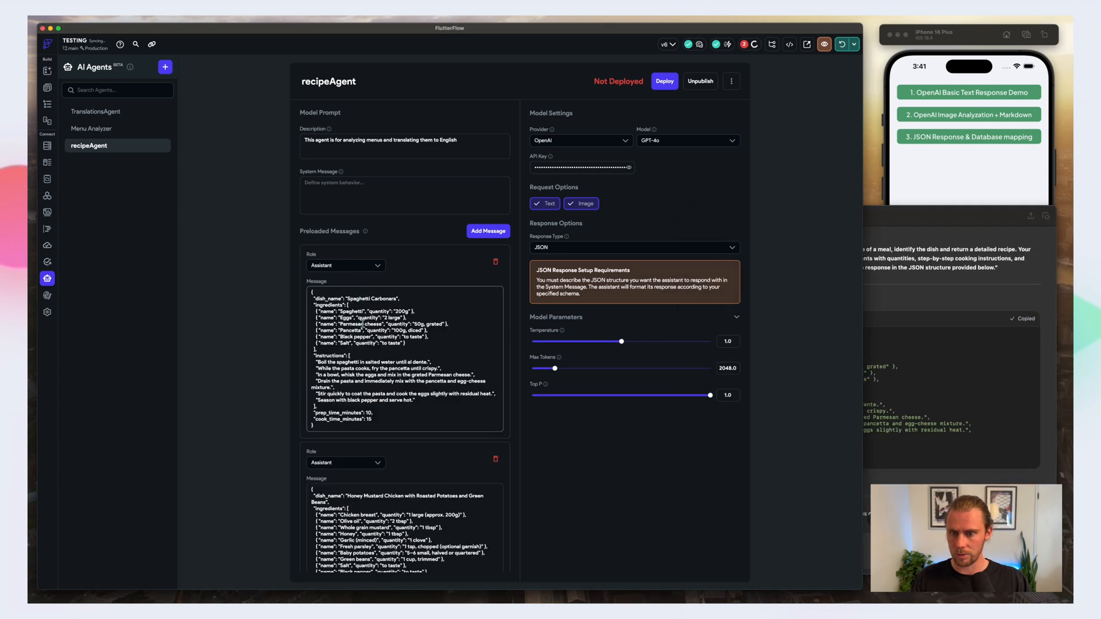
Step: Copy the culinary AI assistant prompt text from ChatGPT and paste it into recipeAgent's system message
scroll(377, 337, up, 2)
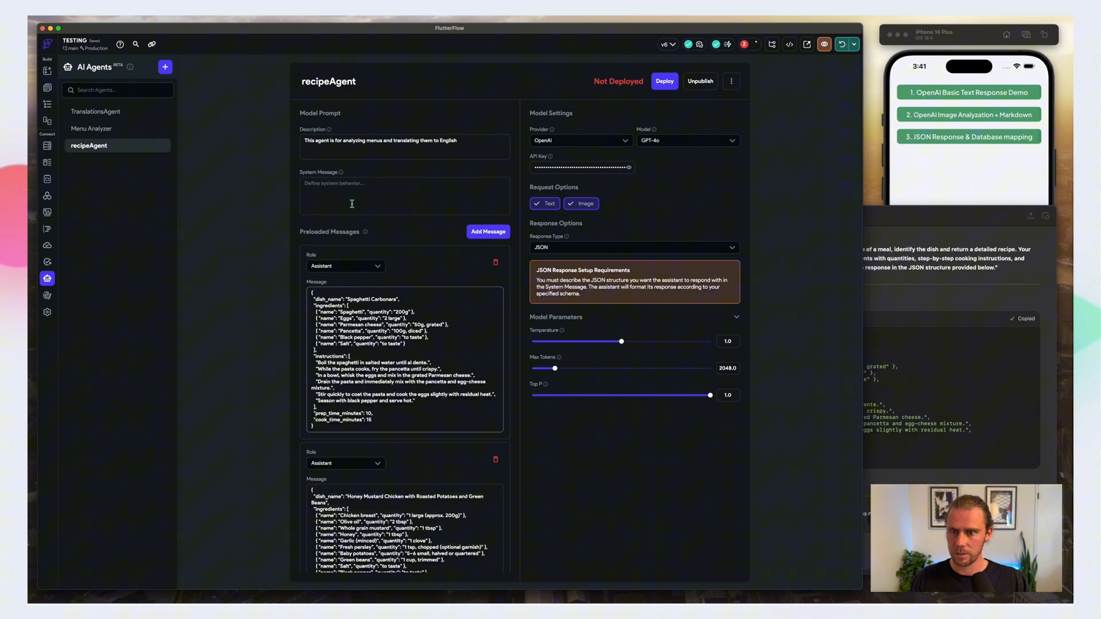
click(337, 181)
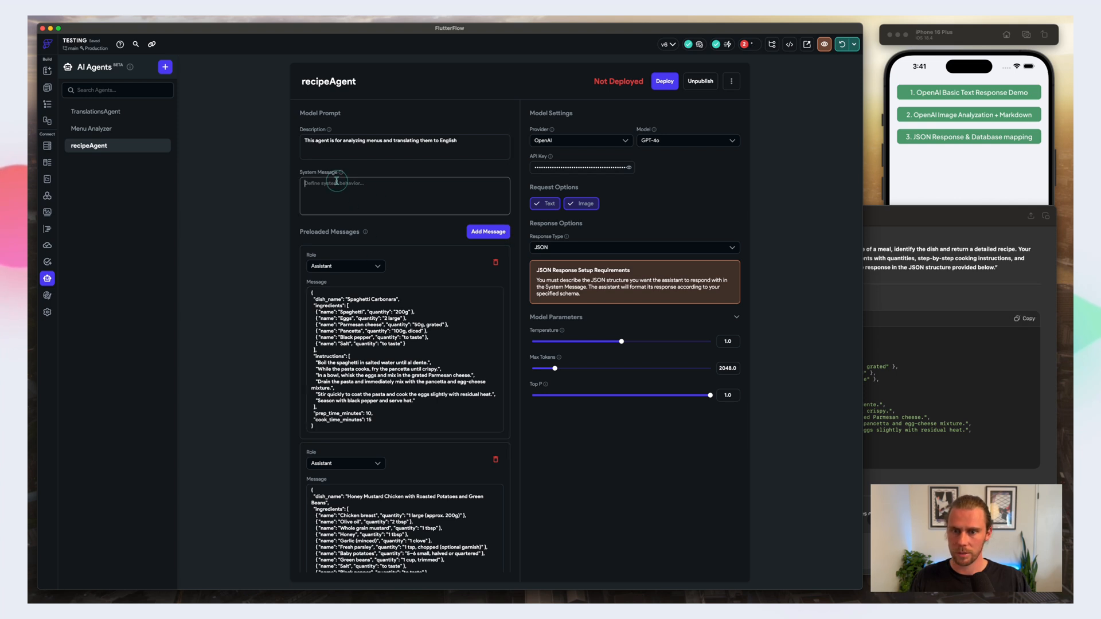
scroll(940, 287, up, 2)
click(927, 272)
mouse_move(702, 306)
mouse_down()
mouse_move(1004, 325)
mouse_move(835, 306)
mouse_move(700, 307)
mouse_up()
click(997, 326)
click(363, 196)
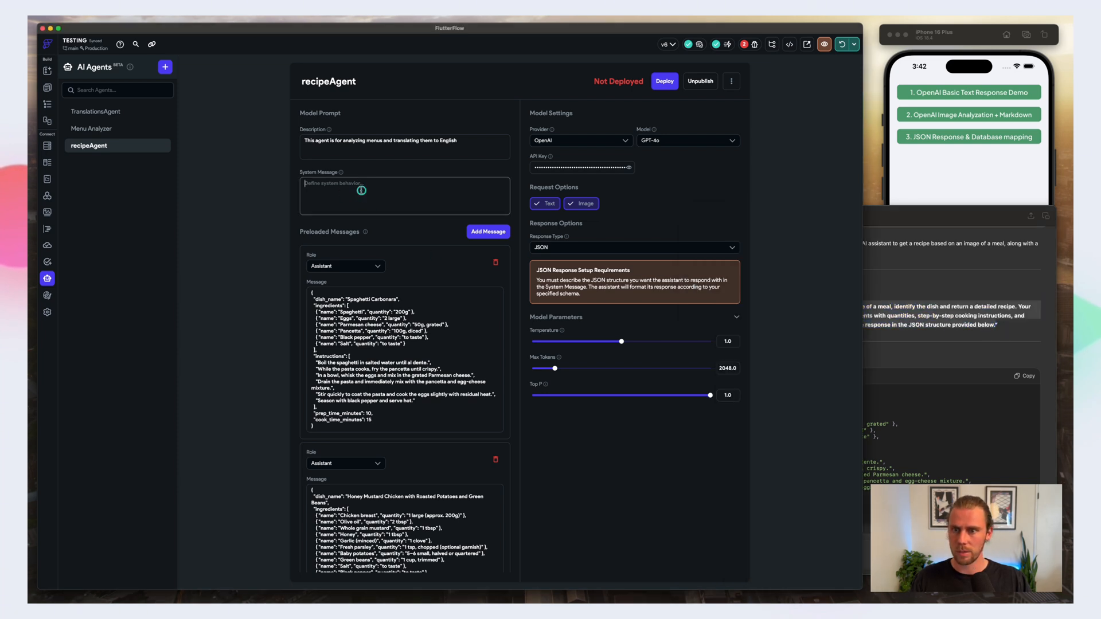
key(super+v)
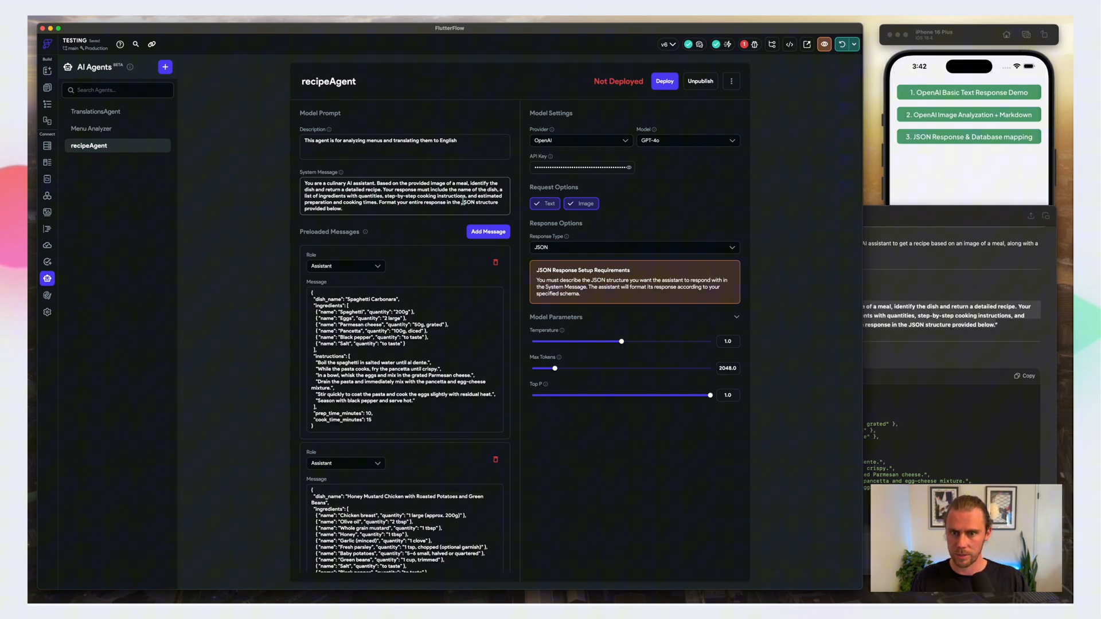
Step: Append the Spaghetti Carbonara JSON response format from ChatGPT below the prompt in recipeAgent's system message
click(347, 209)
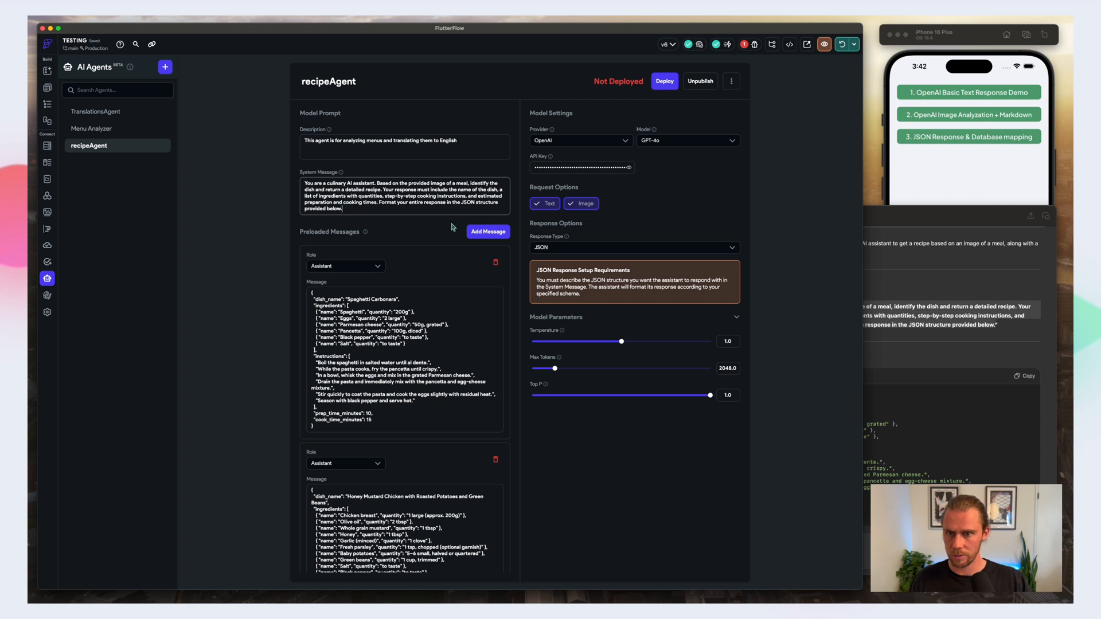
click(1009, 427)
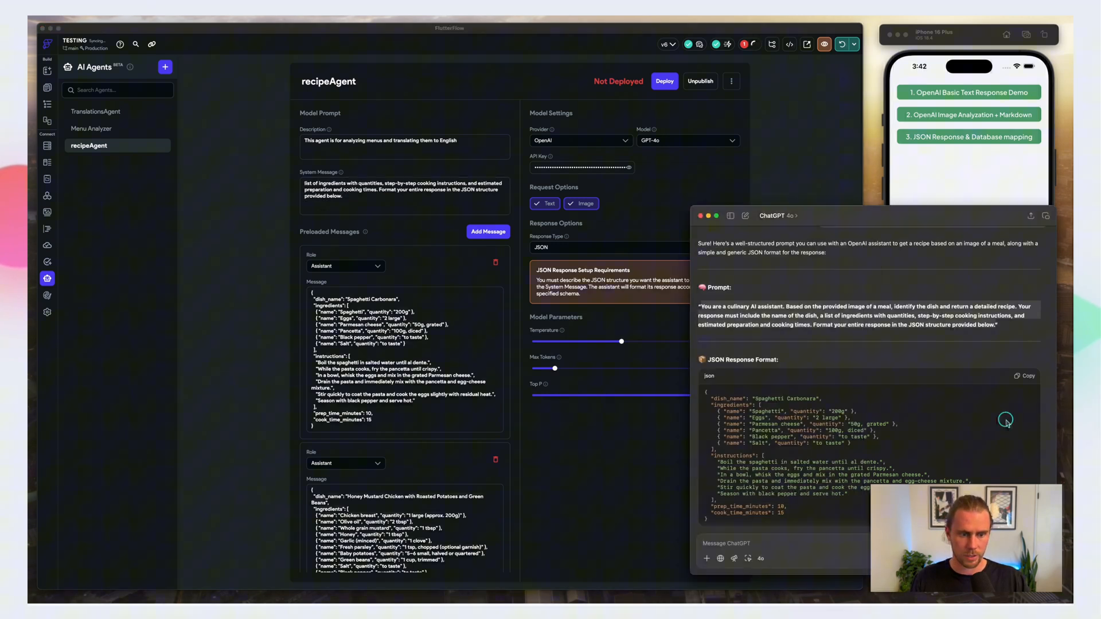
scroll(974, 423, down, 2)
click(1024, 325)
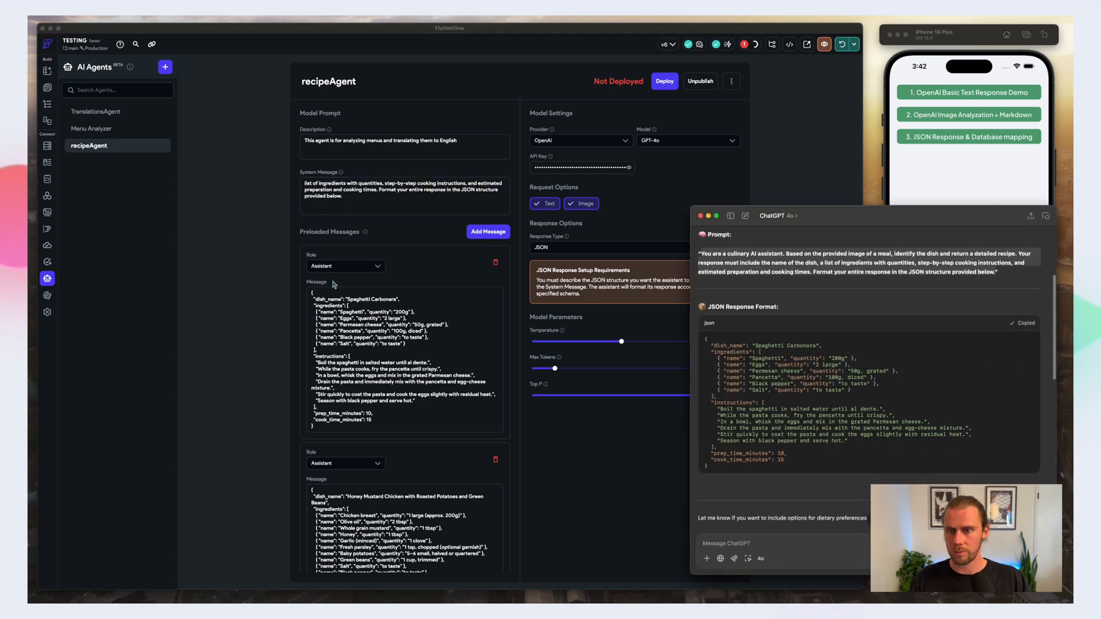
click(321, 205)
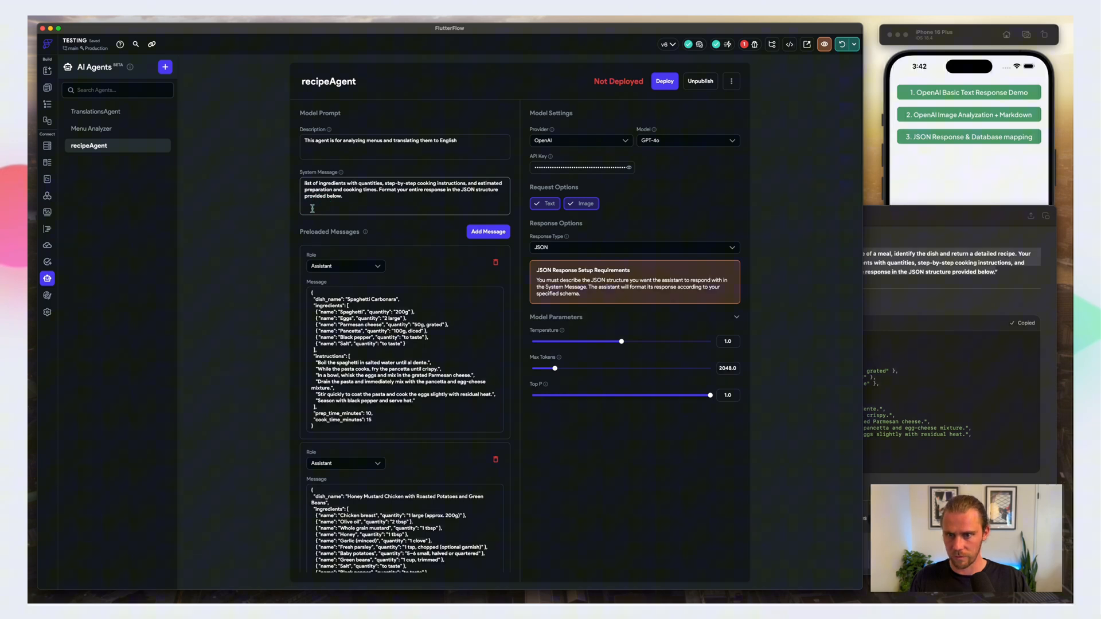
key(ctrl+v)
scroll(342, 196, up, 1)
key(super+a)
key(super+v)
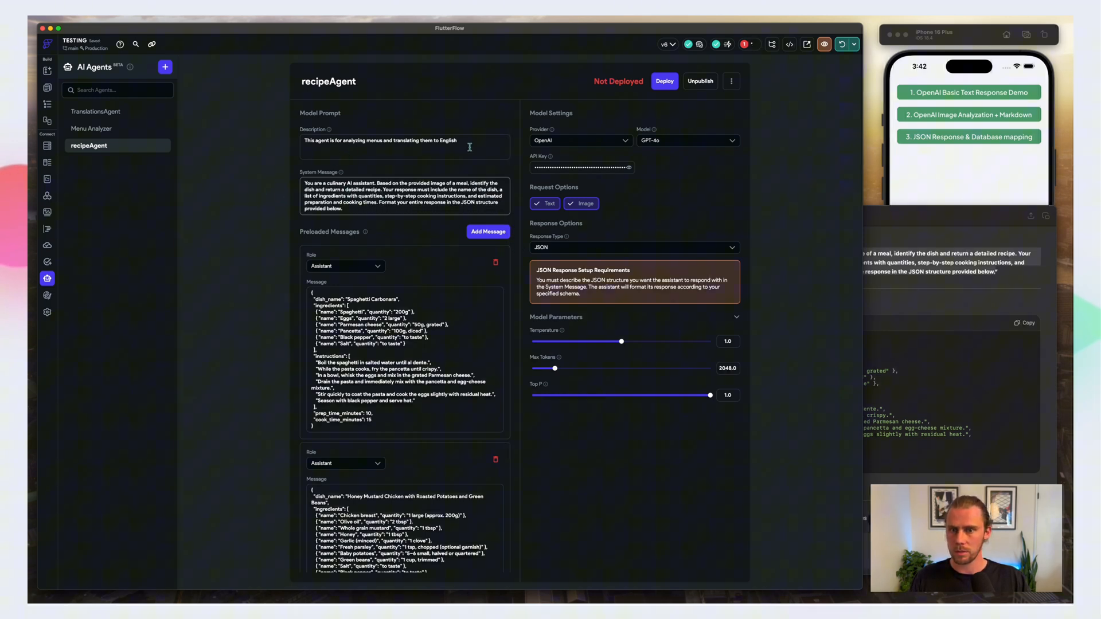
Step: Replace recipeAgent's description with "This is an agent for analyzing images and returning recipes"
drag(467, 139, 307, 138)
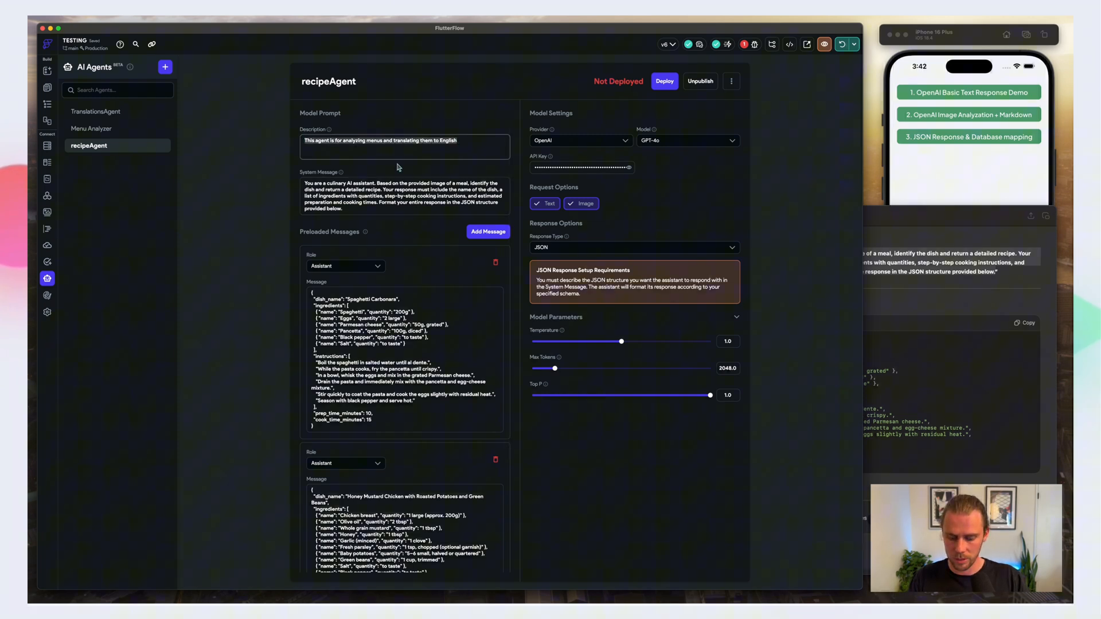
text(This is a)
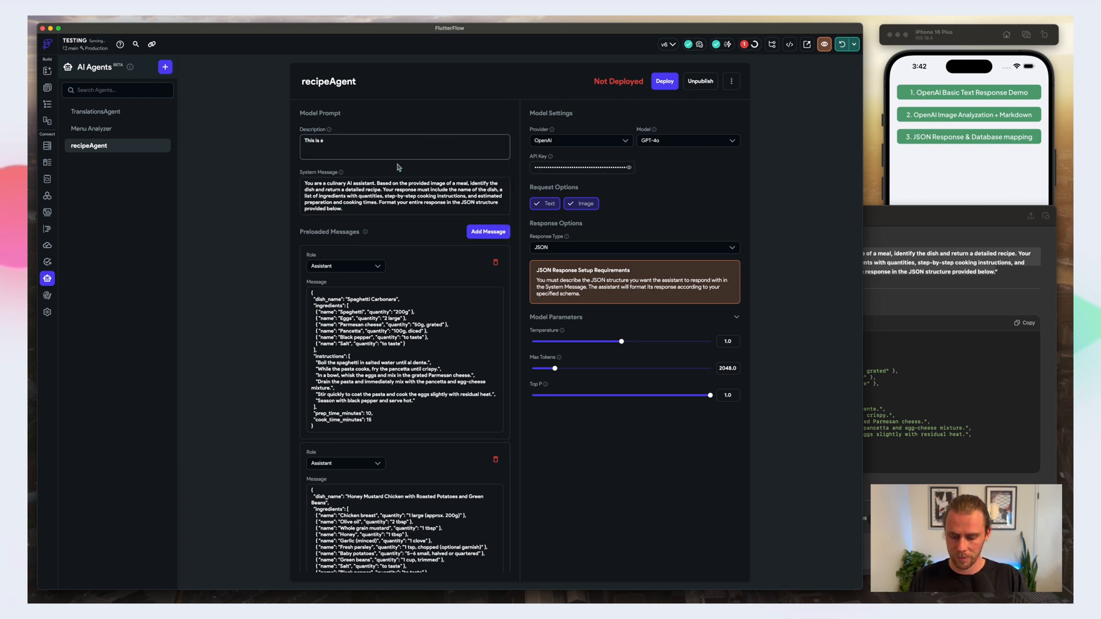
text(n agent for analy)
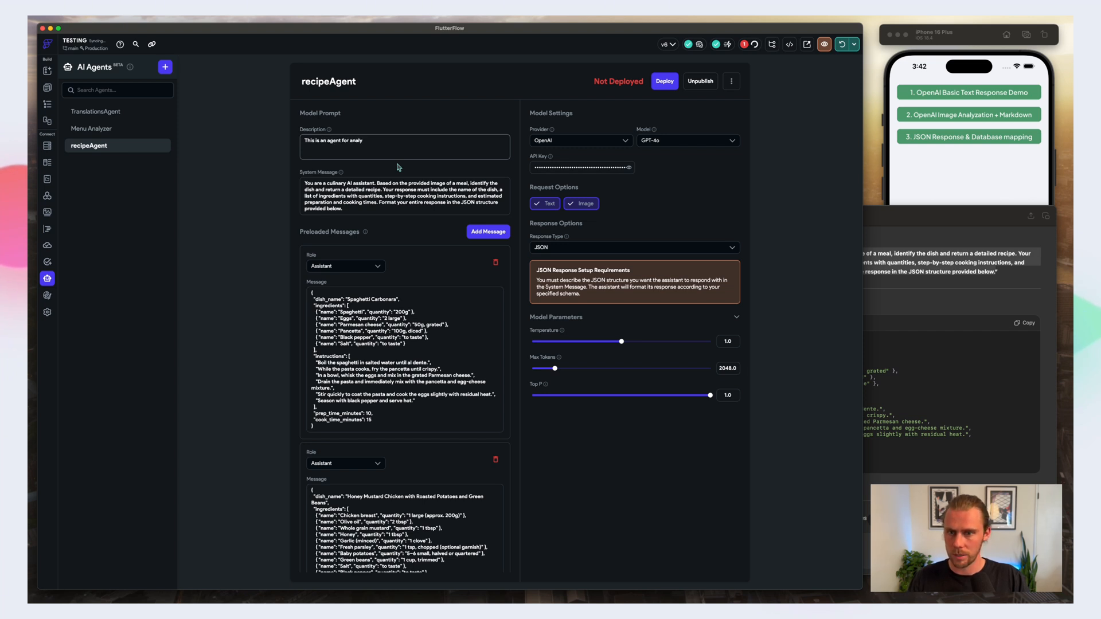
text(zing)
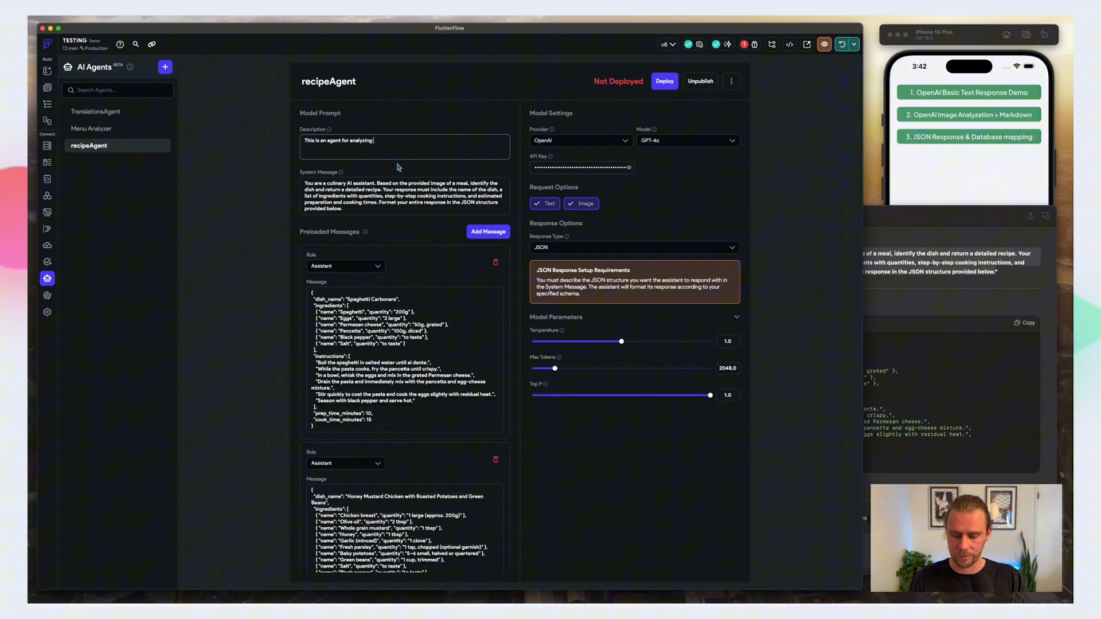
text(images and)
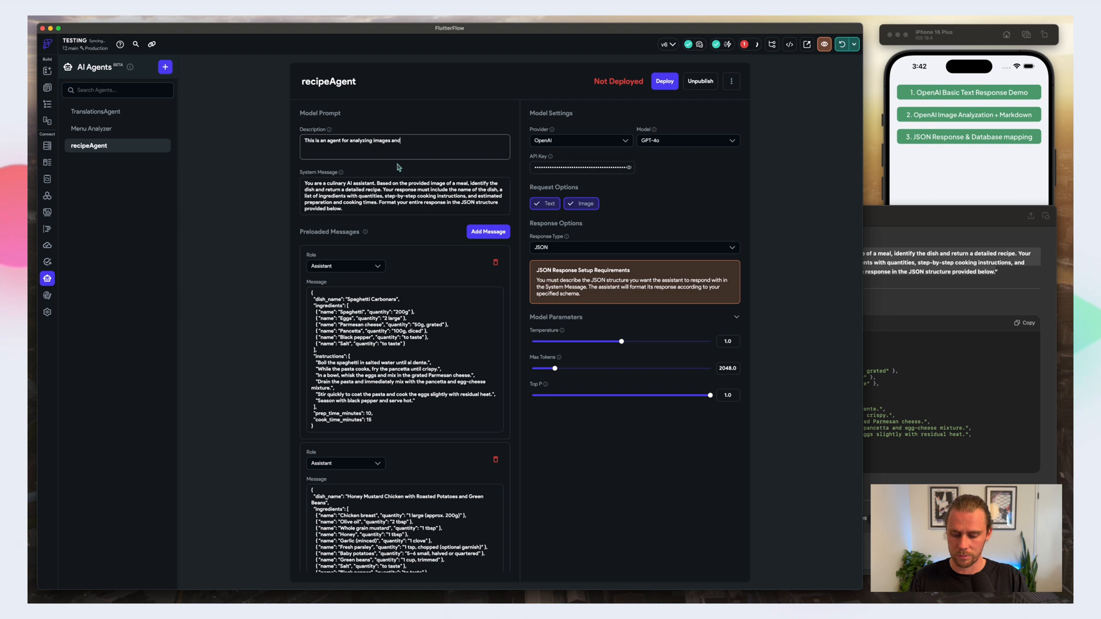
text( retunring recipes)
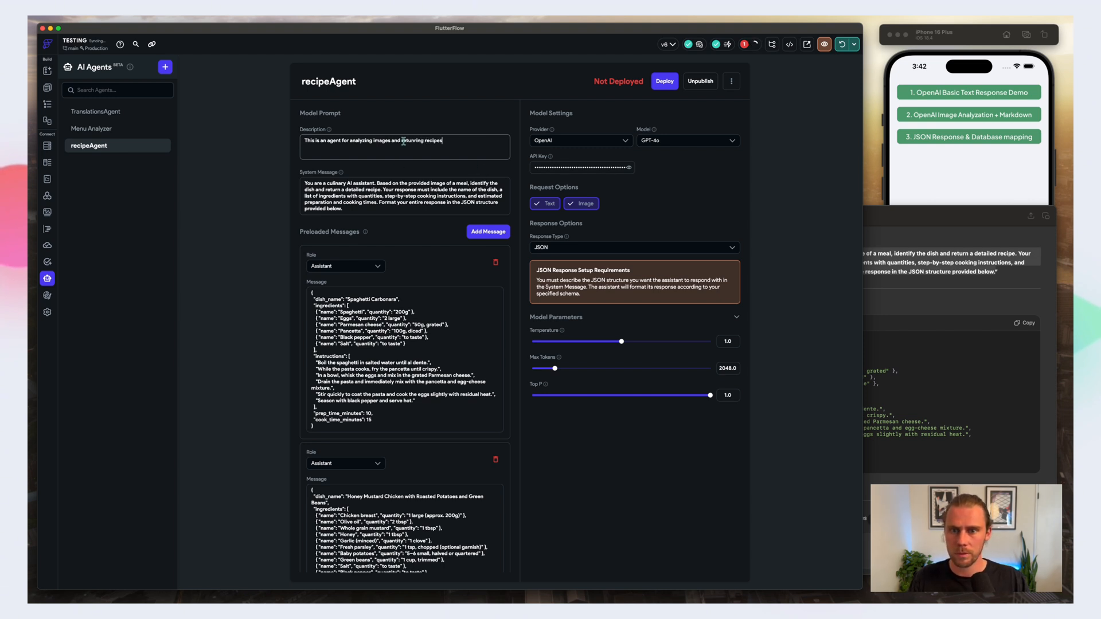
key(BackSpace)
key(BackSpace)
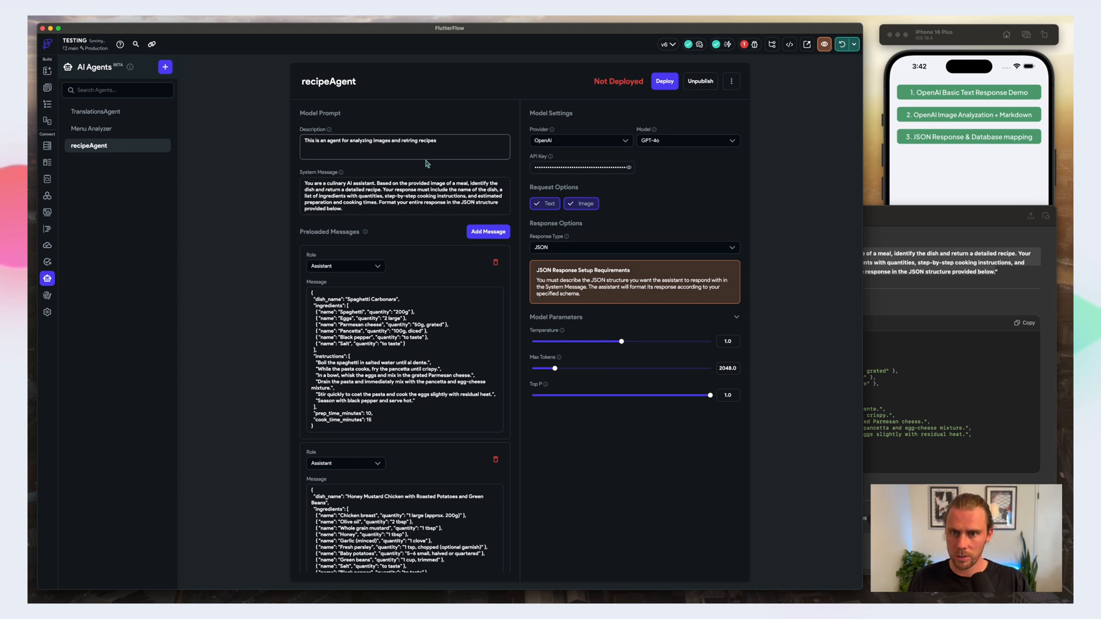
text(u)
key(Right)
text(n)
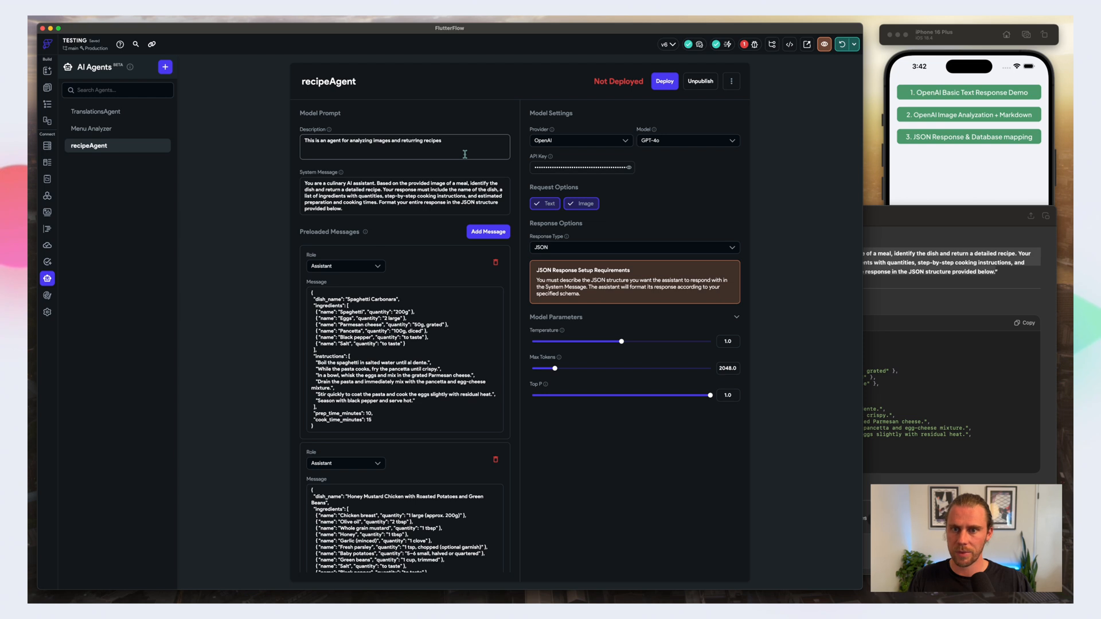
click(430, 98)
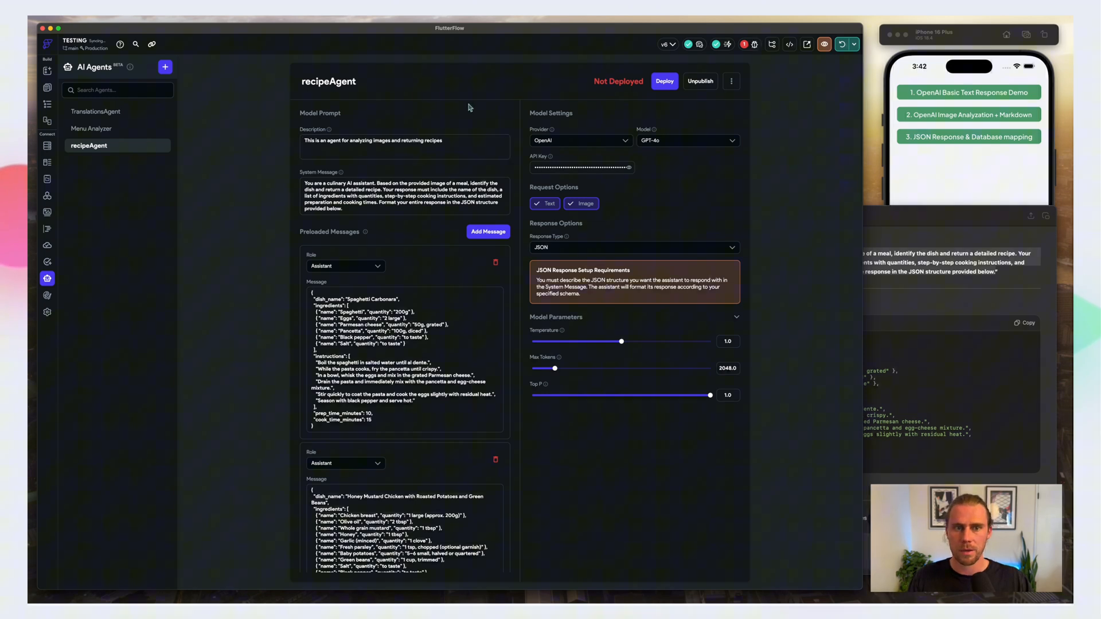
Step: Review the prompt and JSON format in recipeAgent's system message and the recipe examples in both preloaded messages
scroll(505, 229, down, 2)
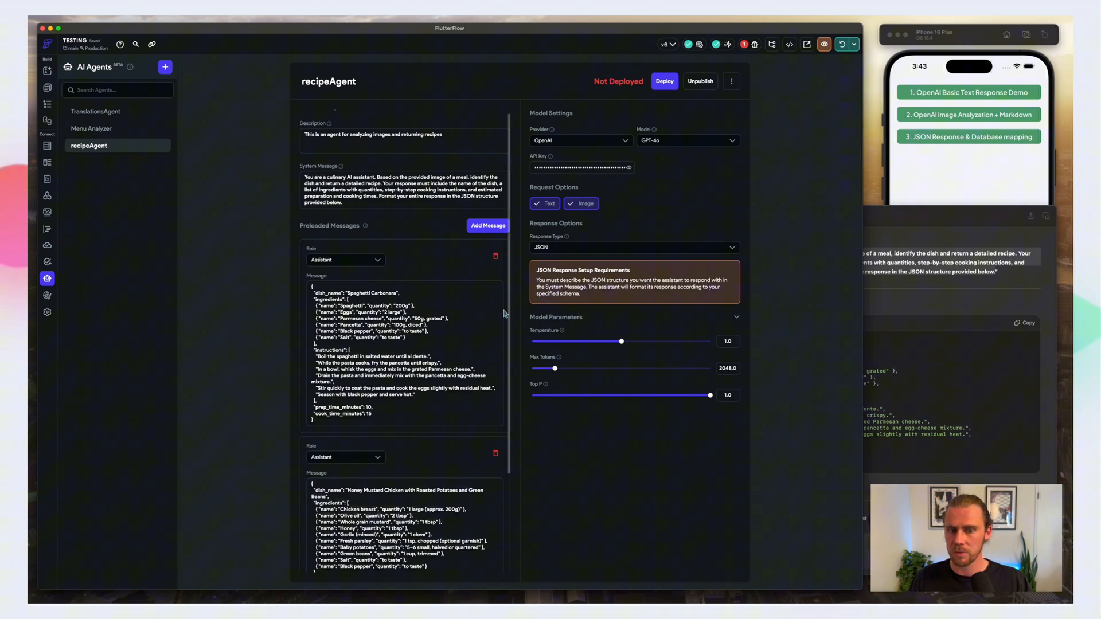
scroll(363, 264, up, 2)
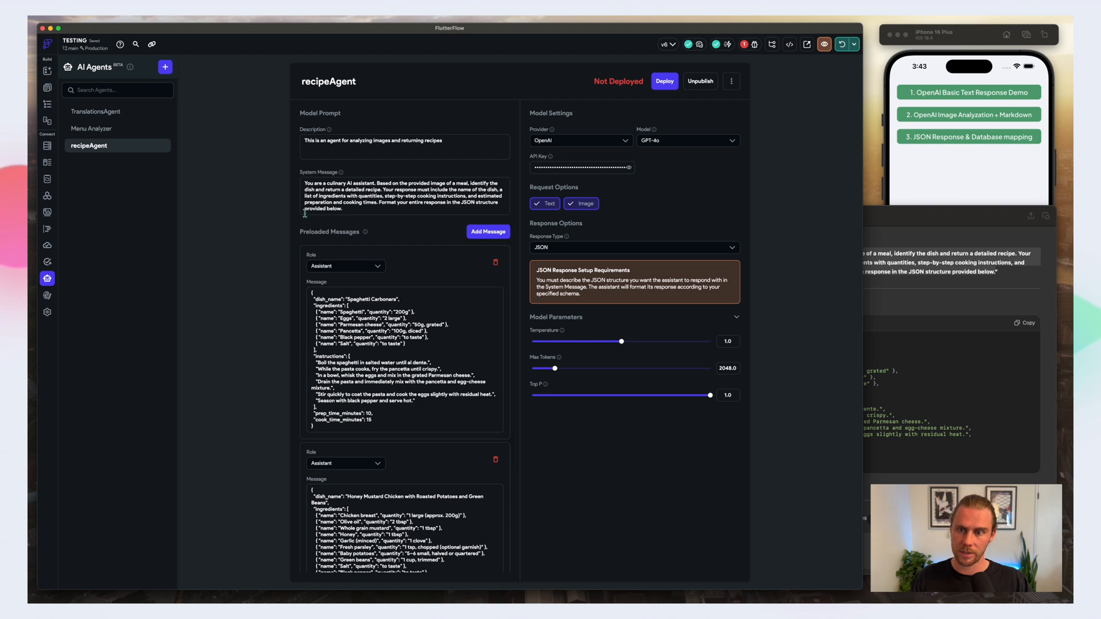
scroll(318, 189, down, 3)
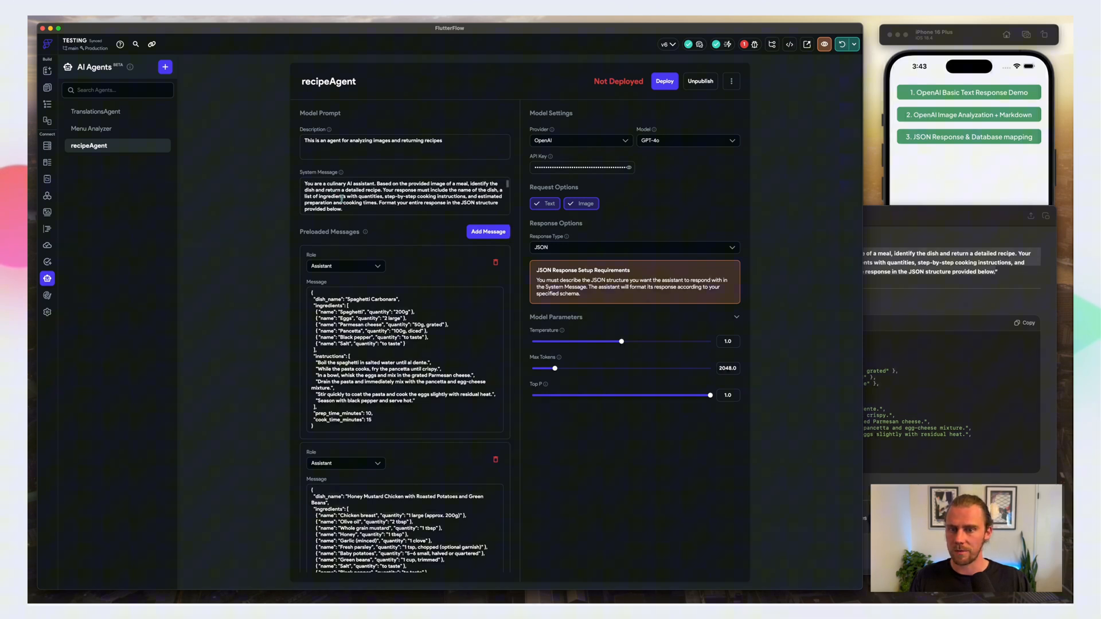
scroll(353, 213, down, 8)
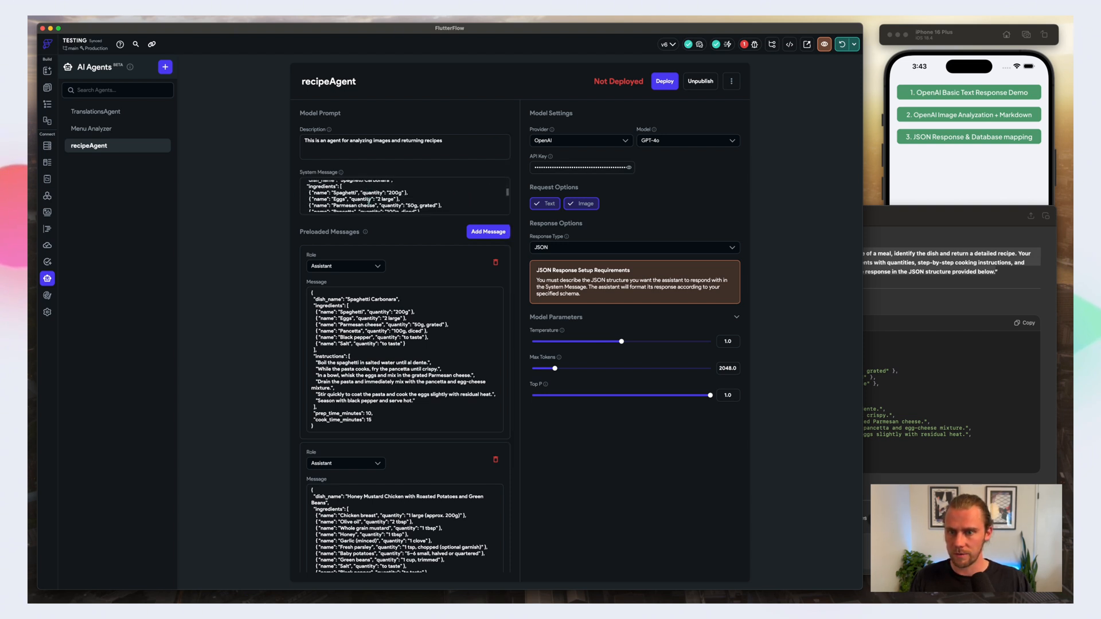
scroll(364, 197, down, 2)
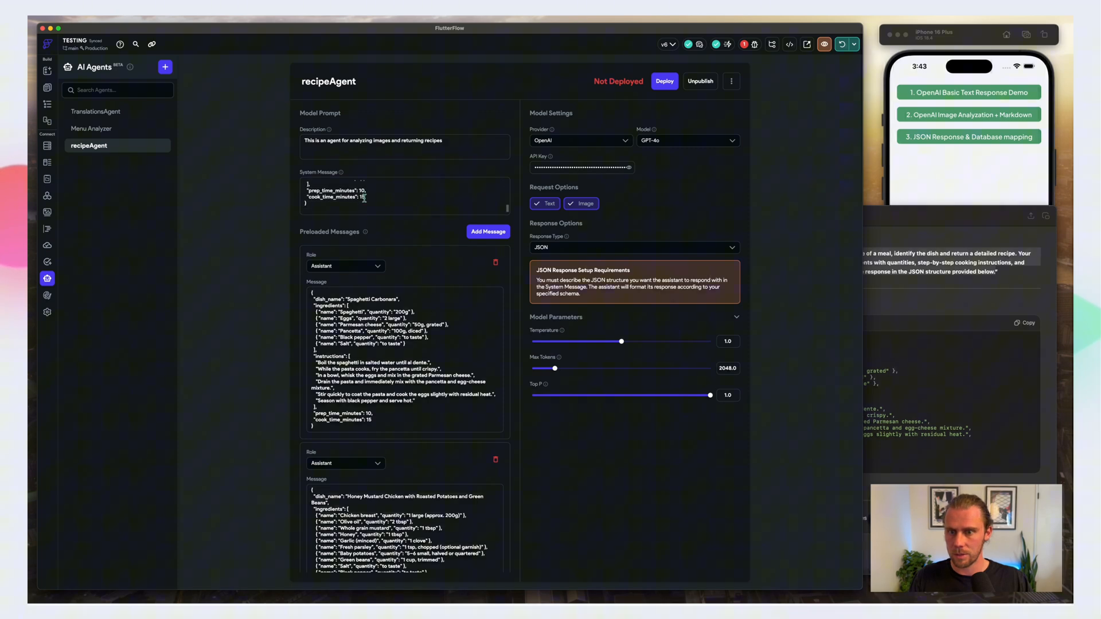
scroll(418, 311, down, 1)
scroll(430, 316, down, 4)
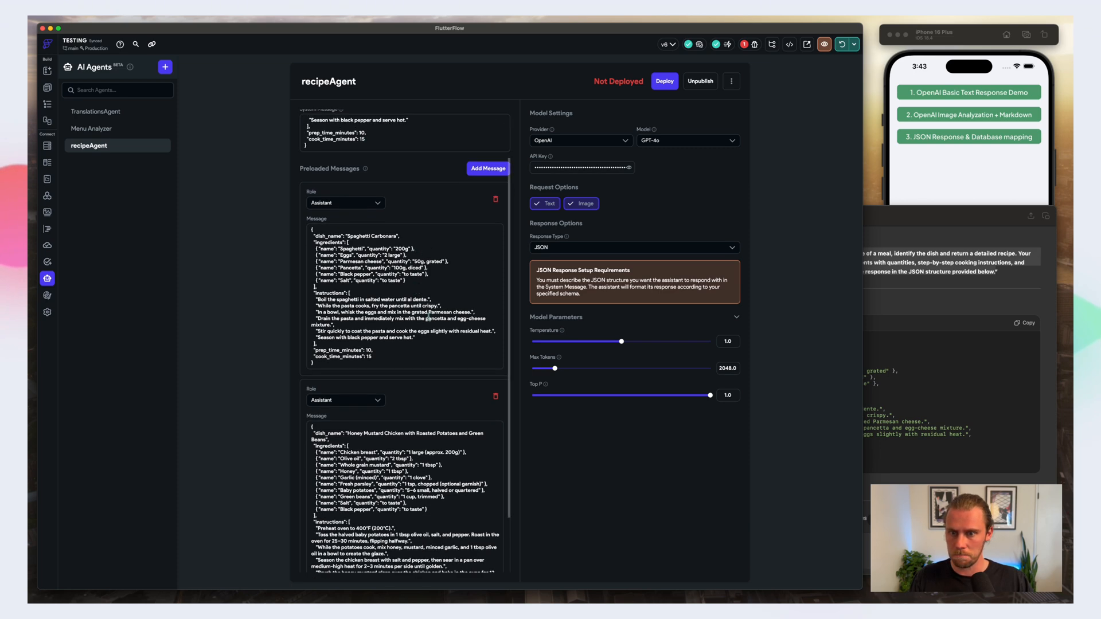
scroll(413, 503, down, 2)
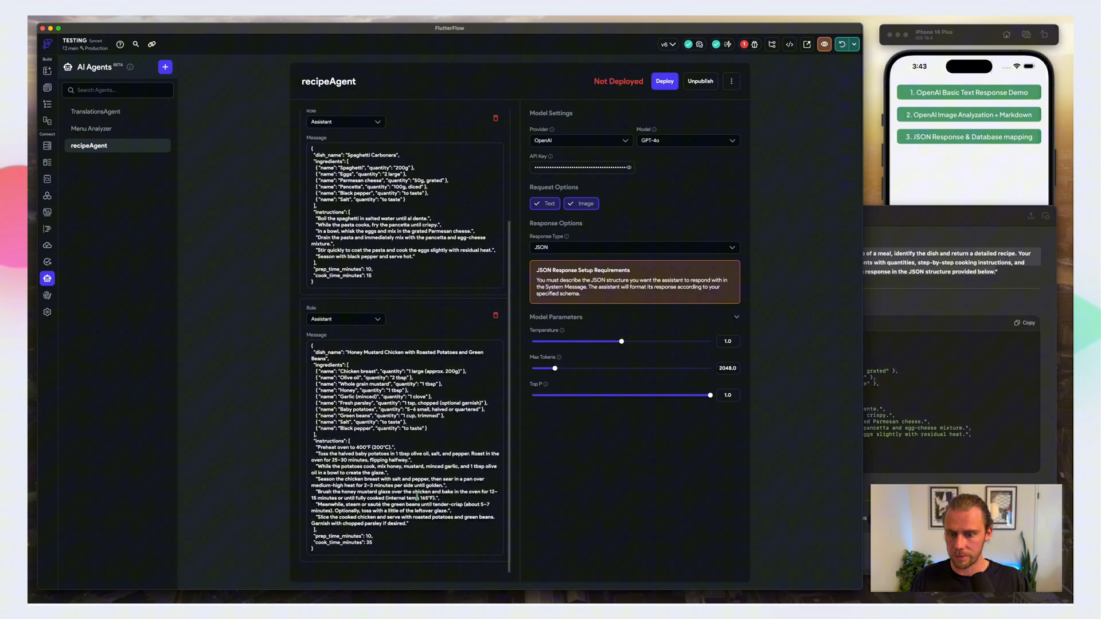
scroll(363, 312, up, 4)
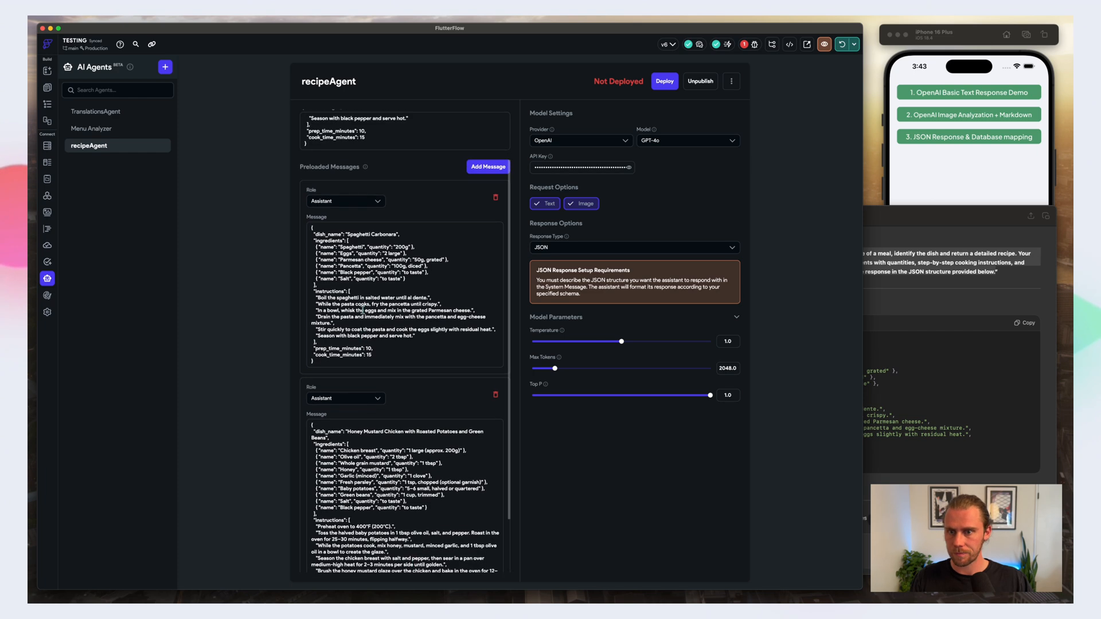
scroll(412, 349, down, 4)
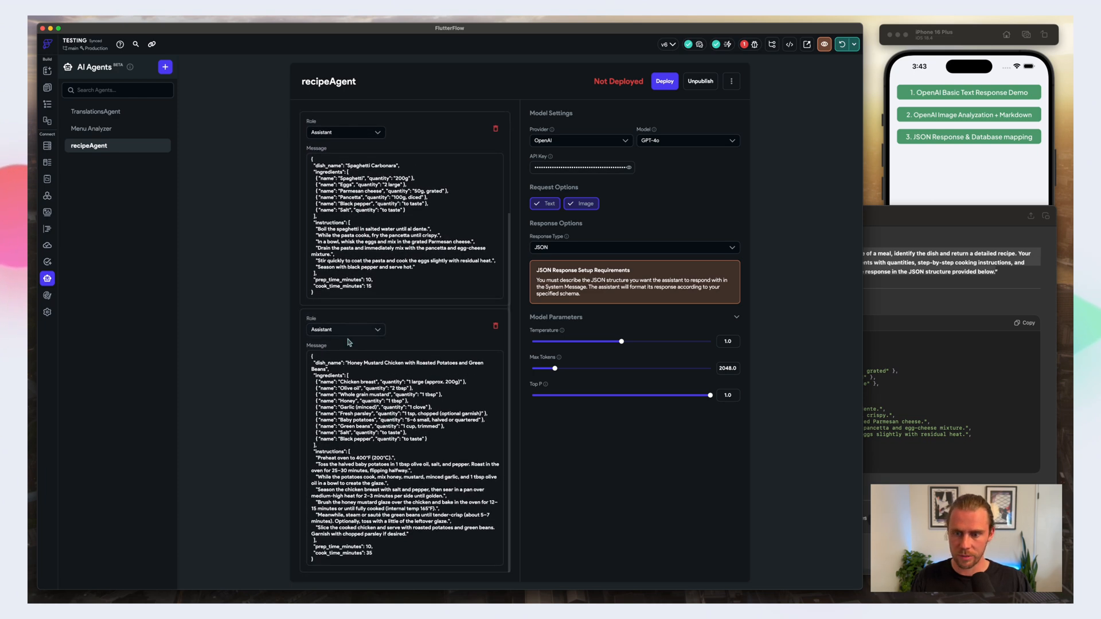
Step: Deploy recipeAgent and minimize the ChatGPT window
scroll(426, 269, up, 5)
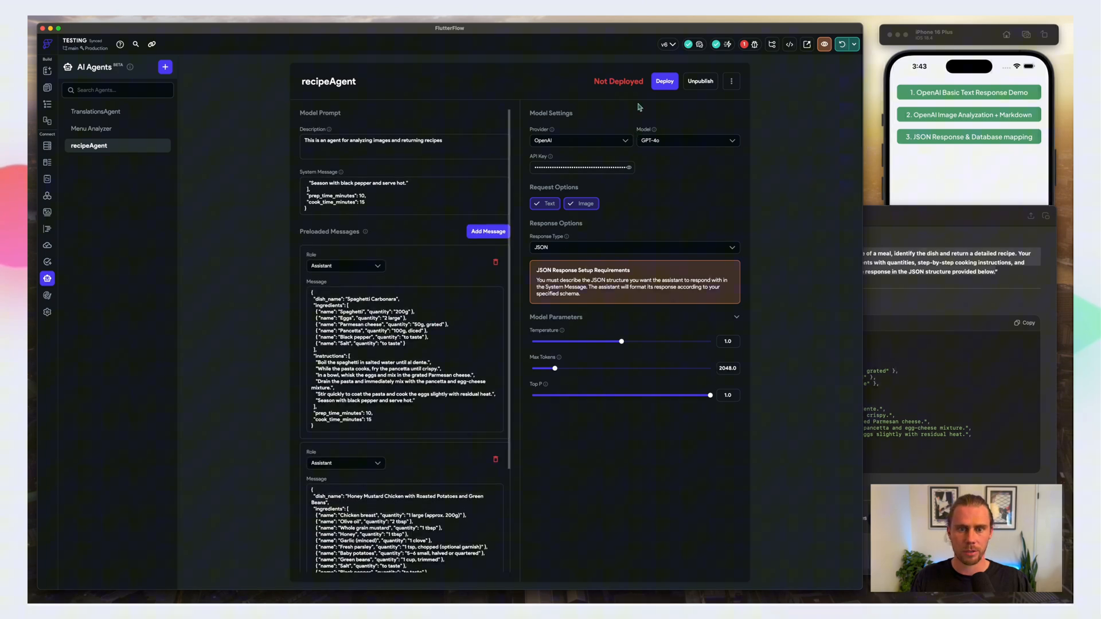
click(662, 83)
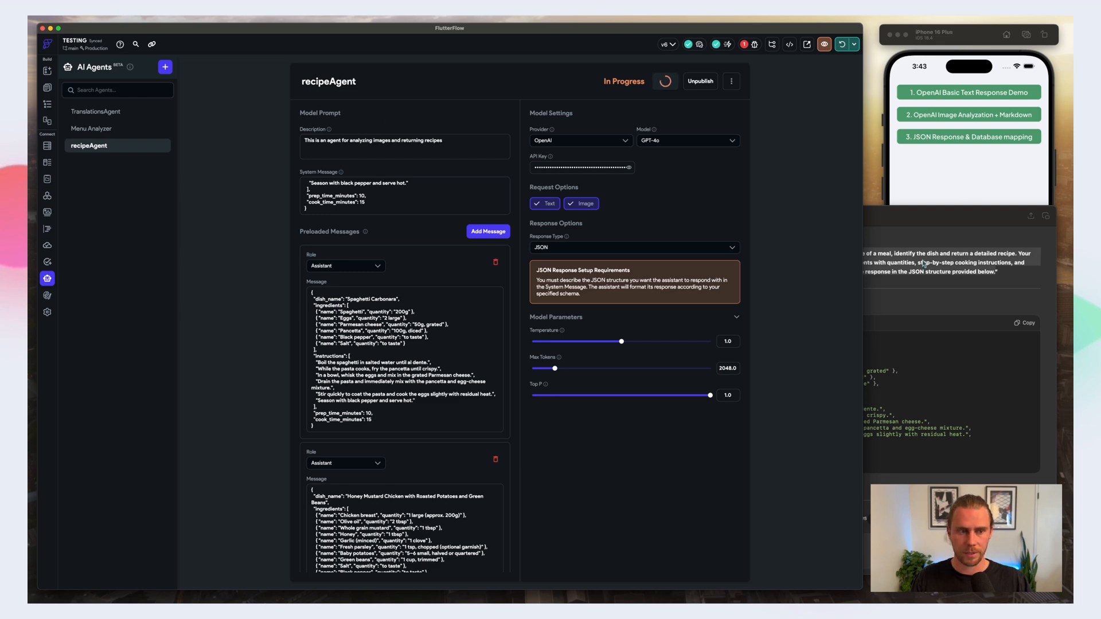
click(913, 222)
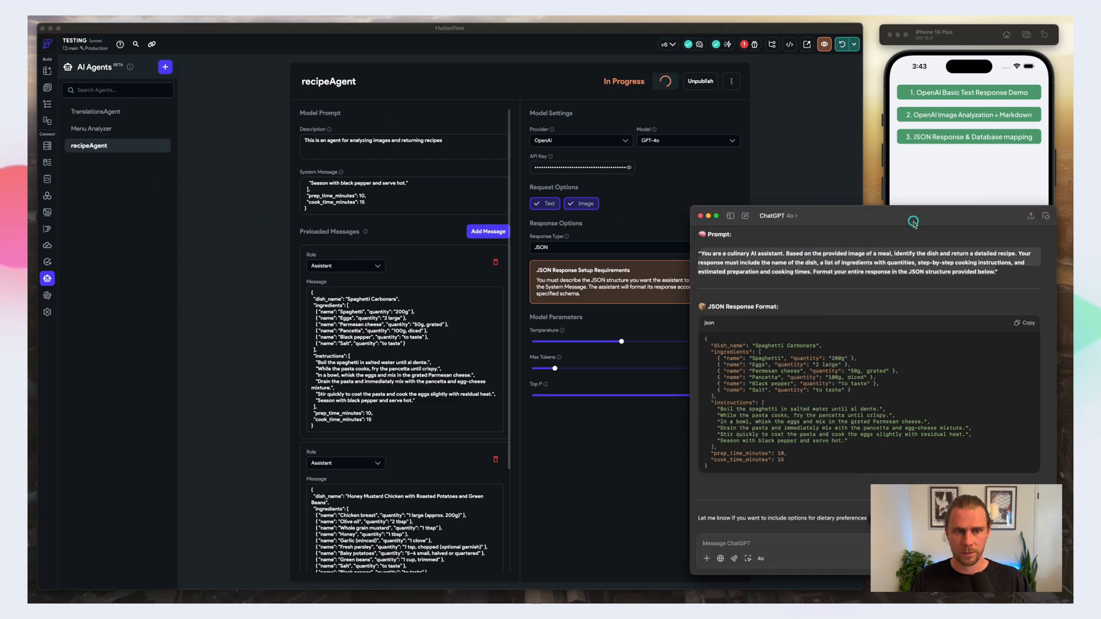
click(708, 216)
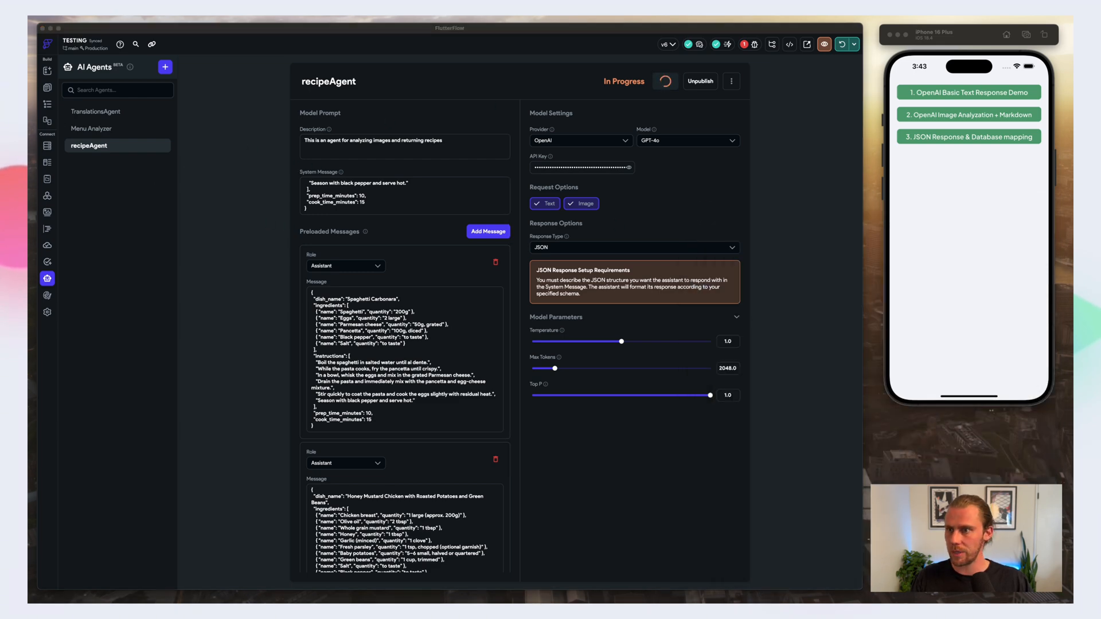
Step: Duplicate the openai_menu_upload page in the openAI folder
click(48, 89)
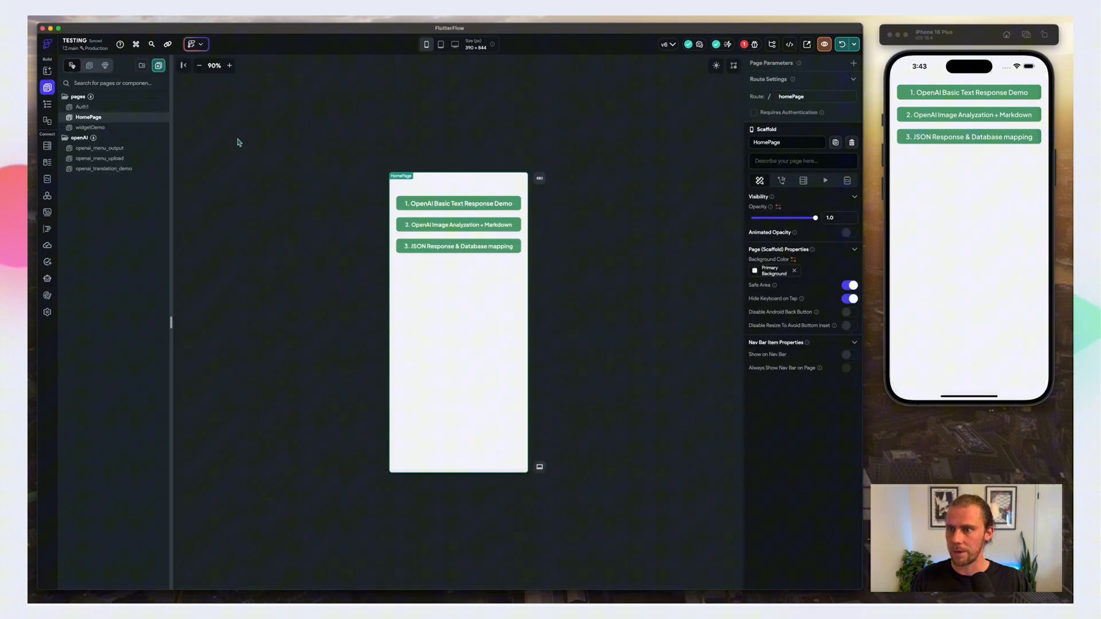
click(445, 246)
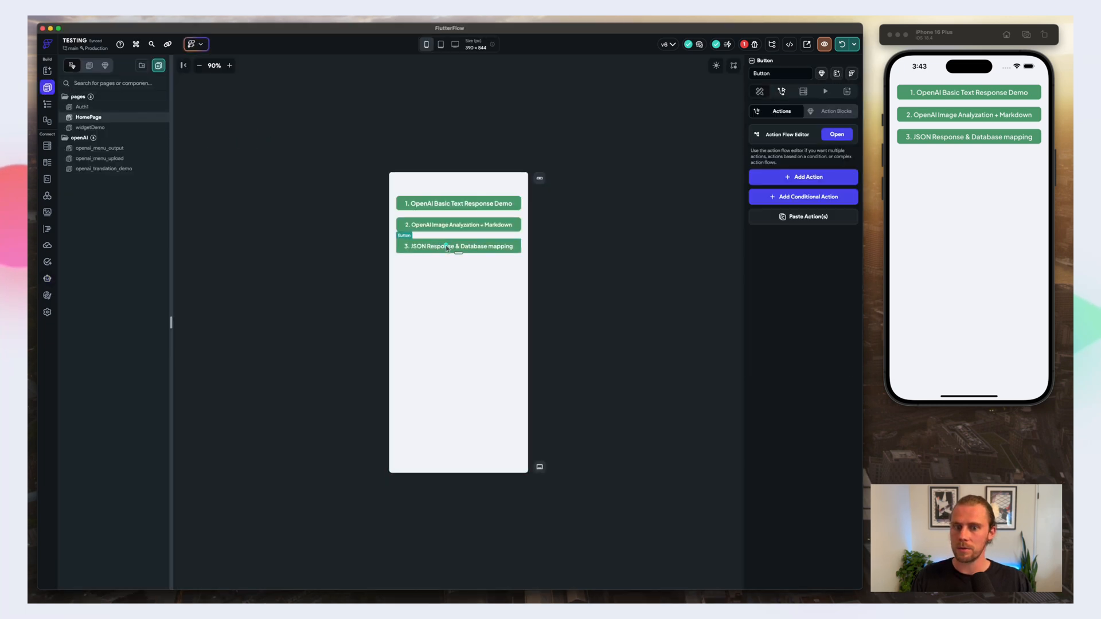
click(108, 161)
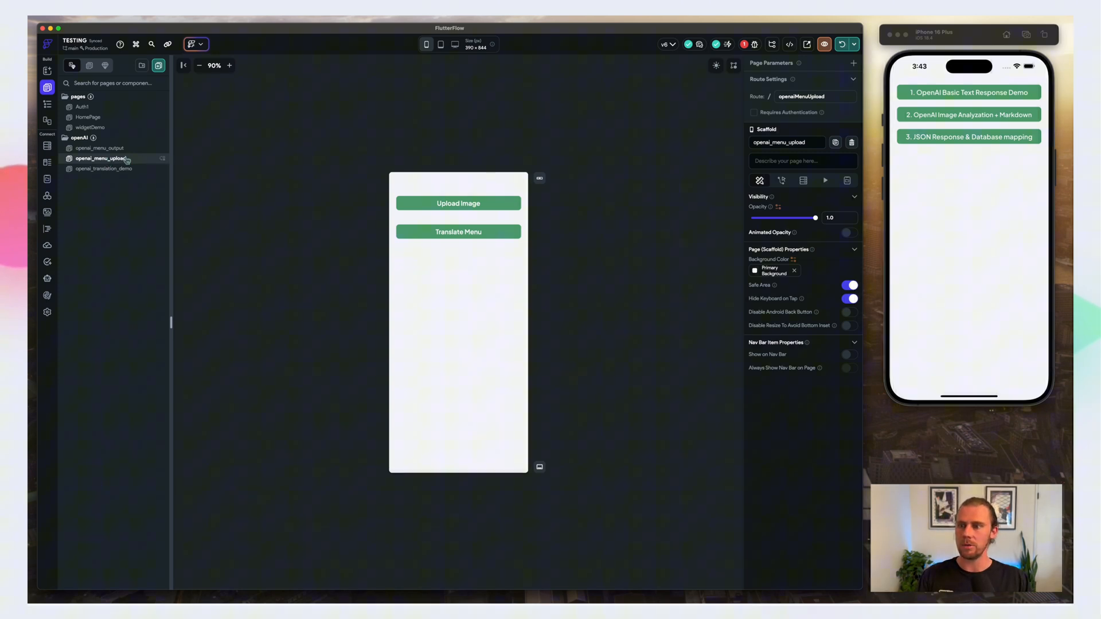
right_click(125, 162)
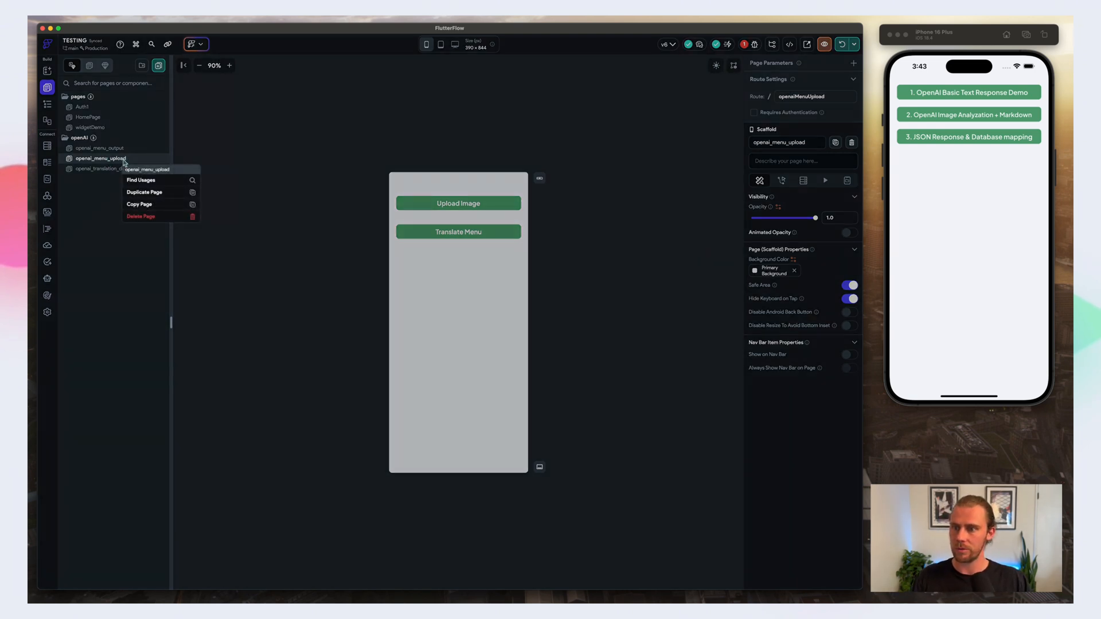
click(150, 193)
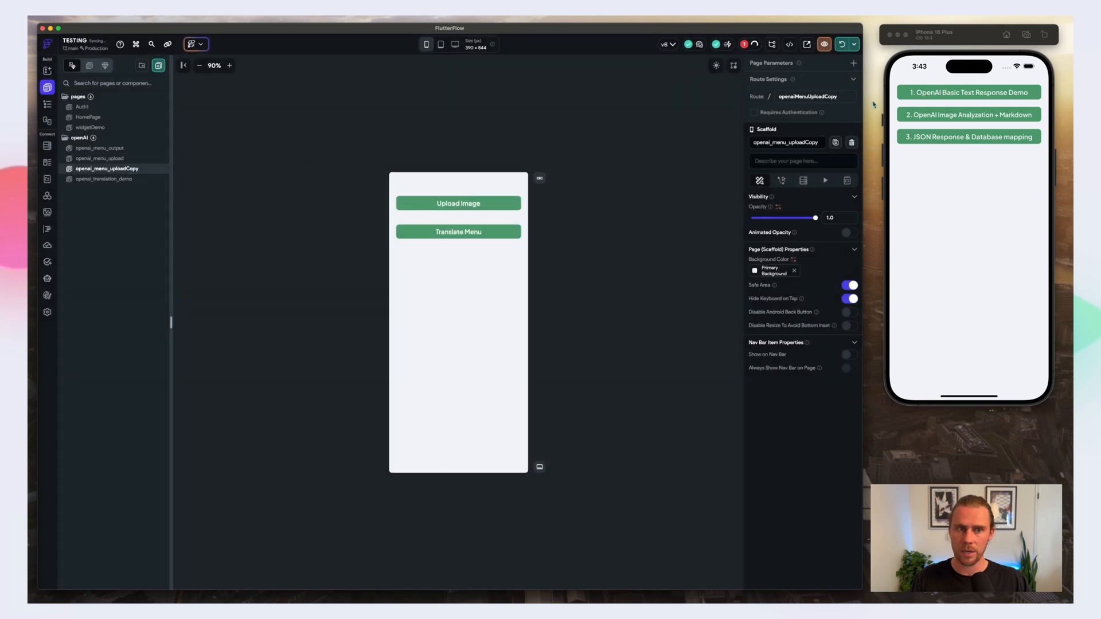
Step: Rename the duplicated page as openai_recipe_generator
double_click(127, 168)
key(Right)
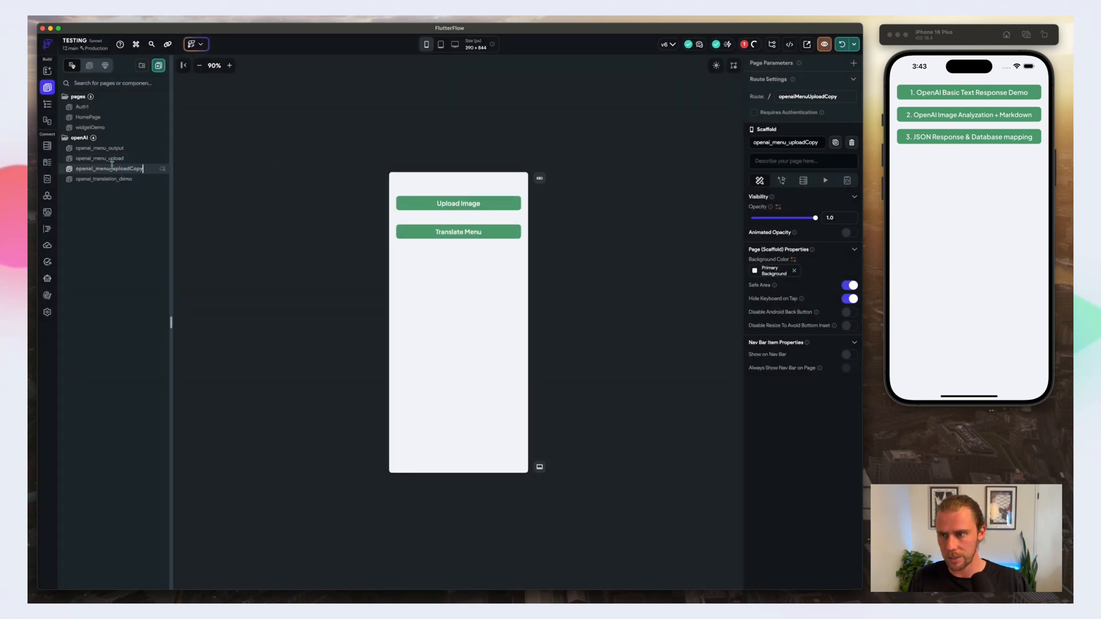
key(BackSpace)
key(BackSpace)
key(BackSpace)
key(BackSpace)
key(BackSpace)
key(BackSpace)
key(BackSpace)
key(BackSpace)
key(BackSpace)
key(BackSpace)
key(BackSpace)
key(BackSpace)
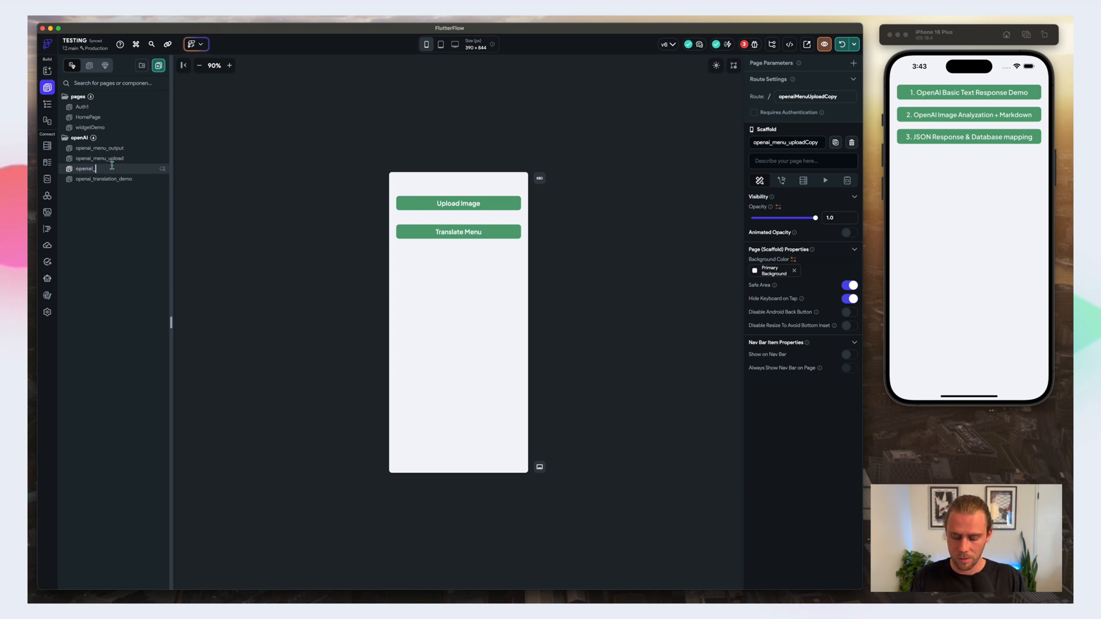
text(recipe_generator)
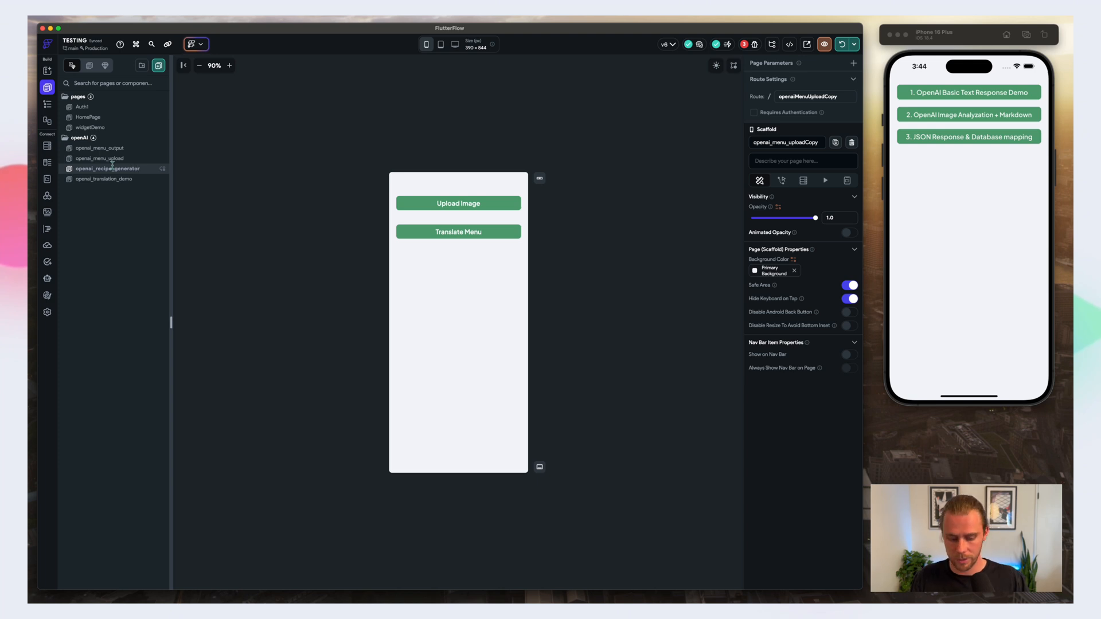
key(Return)
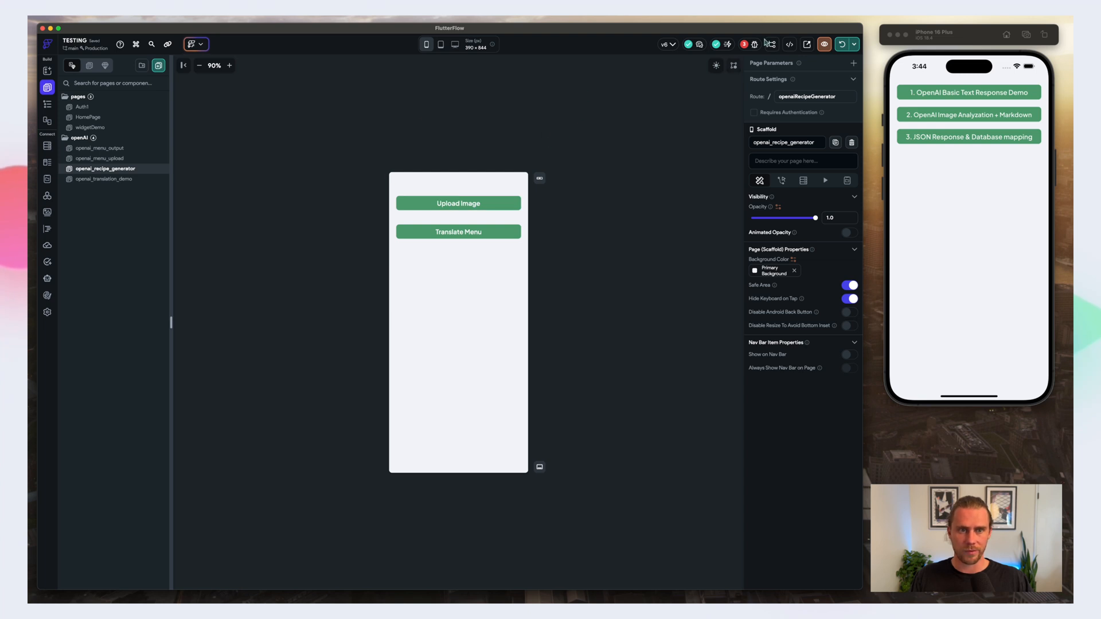
Step: Append "_recipe" to the name of the Upload Image button's Firebase media upload action
click(457, 206)
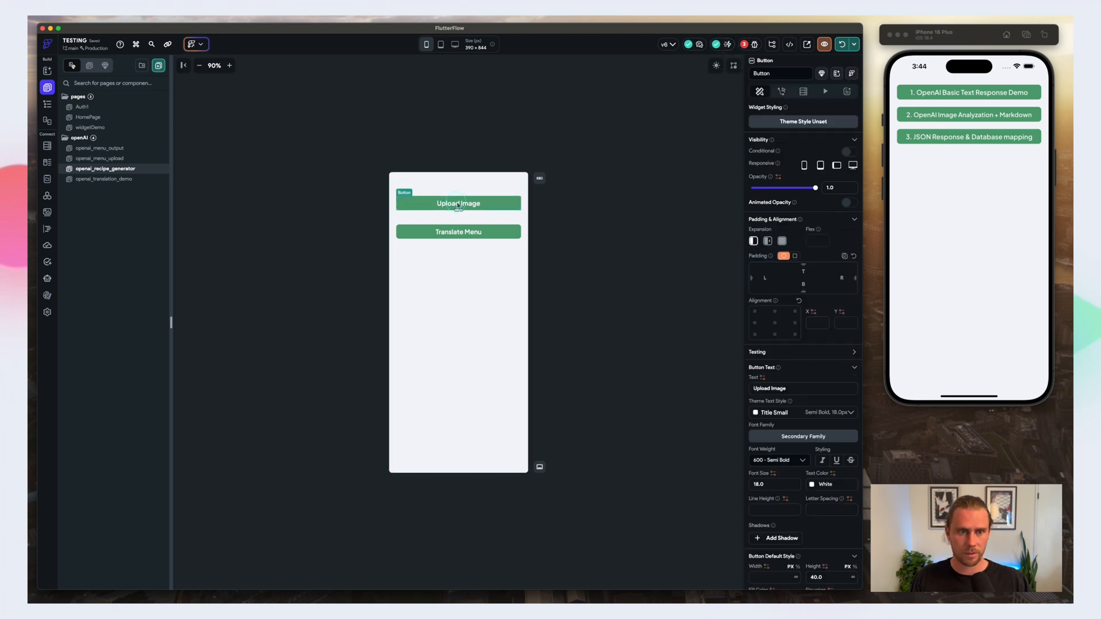
click(781, 91)
scroll(805, 434, down, 2)
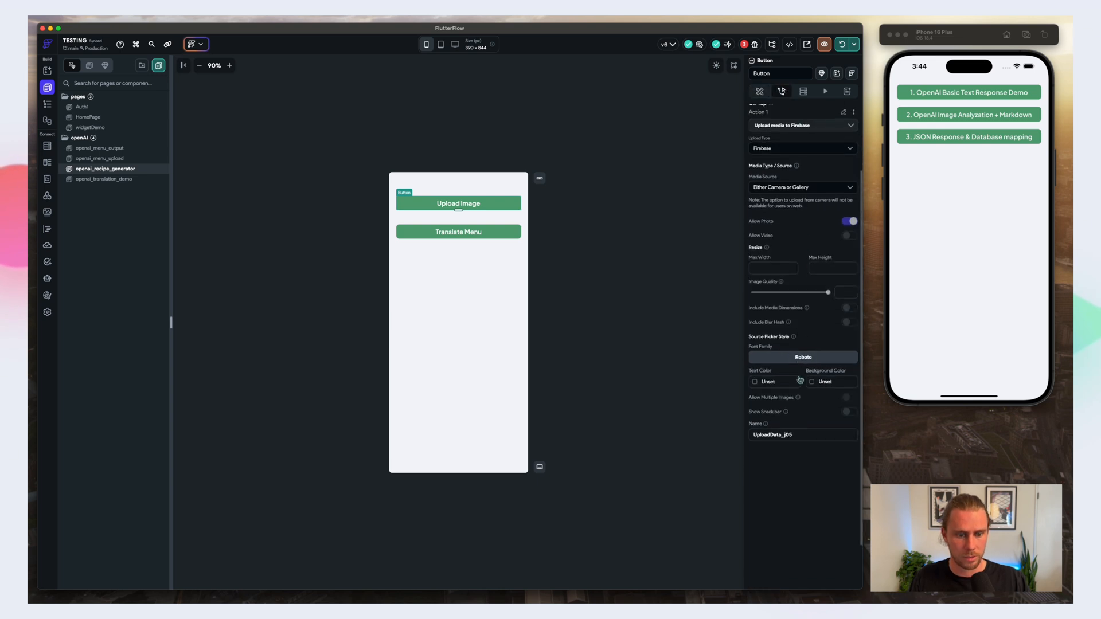
click(805, 433)
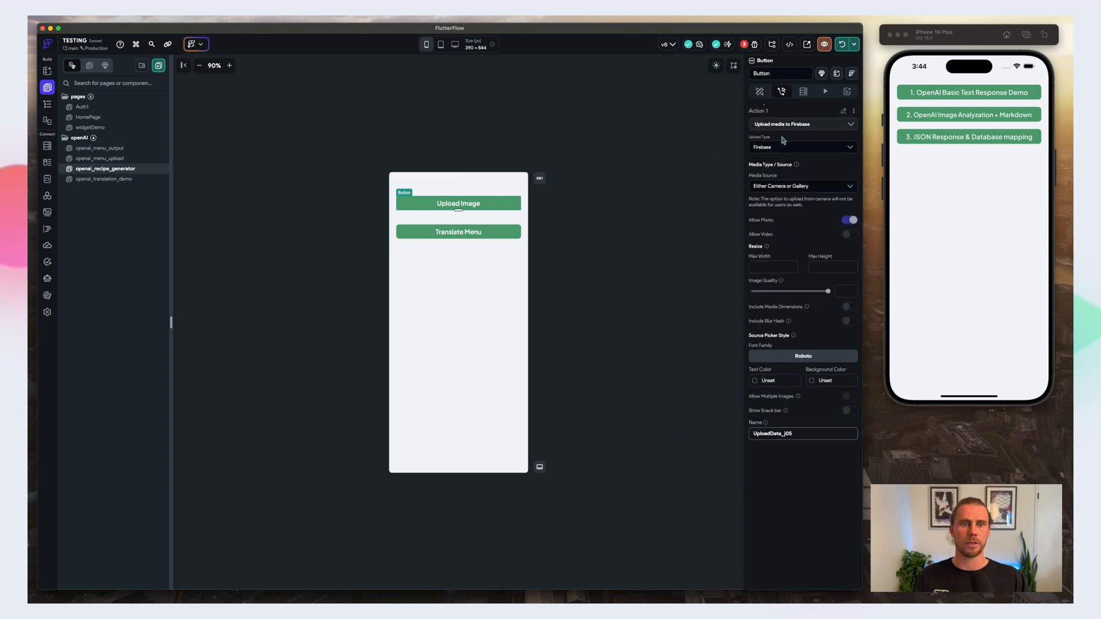
scroll(782, 140, up, 2)
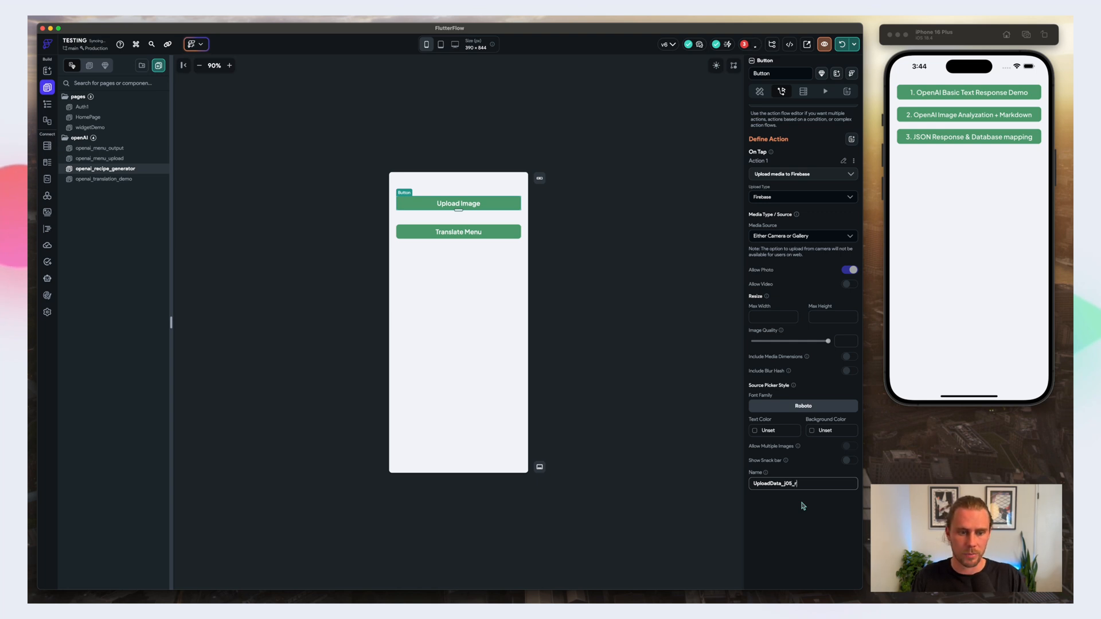
text(_recipe)
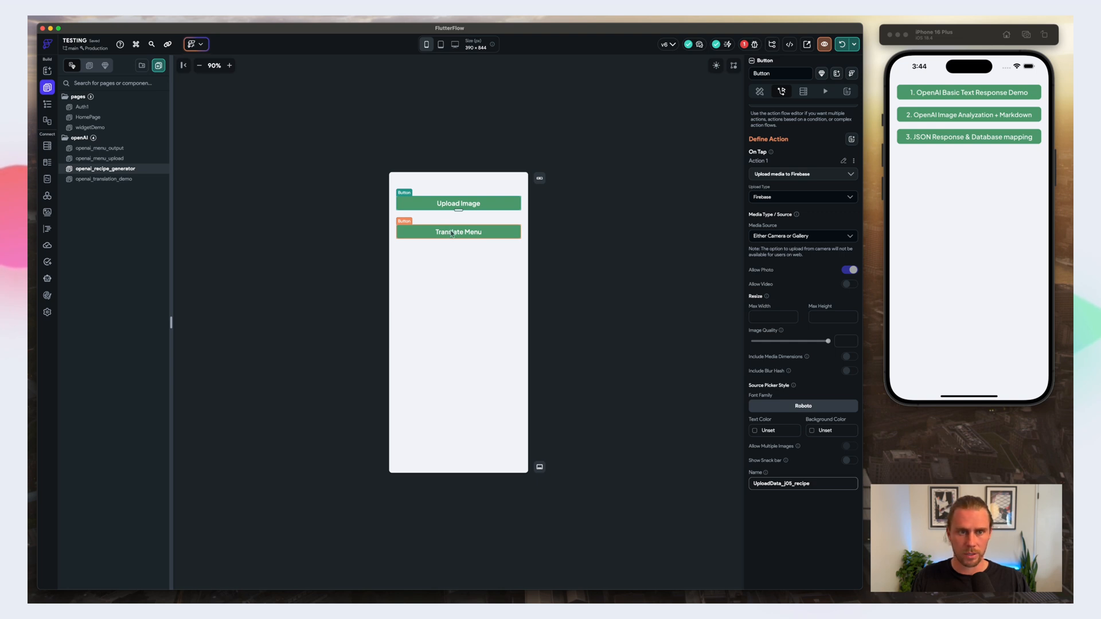
Step: Delete the whole On Tap action chain of the Translate Menu button and leave the Action Flow Editor
click(485, 235)
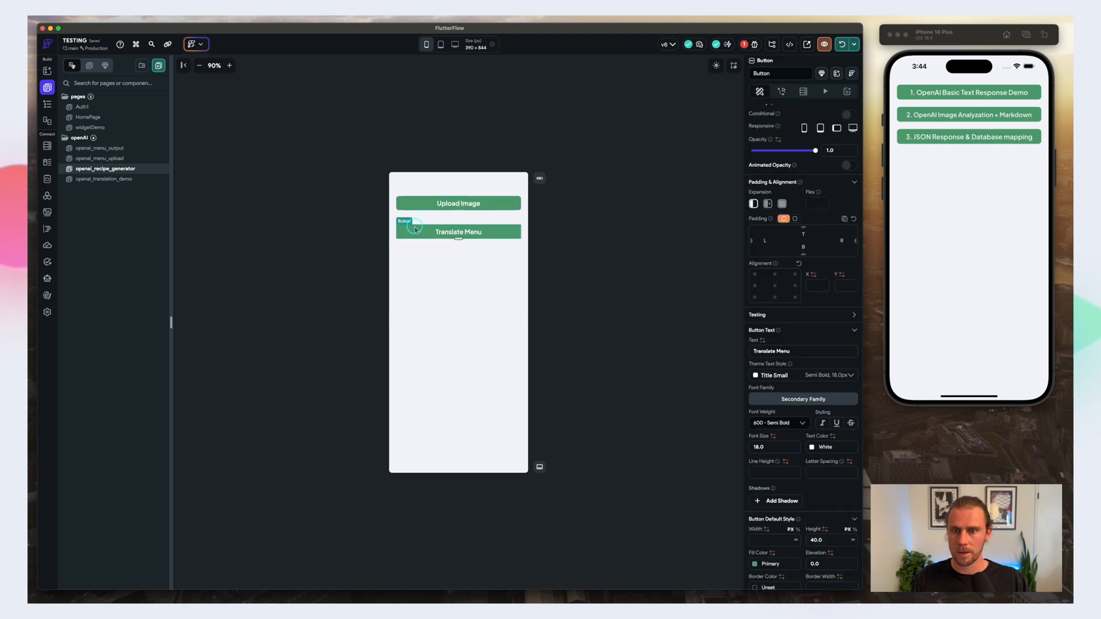
click(782, 93)
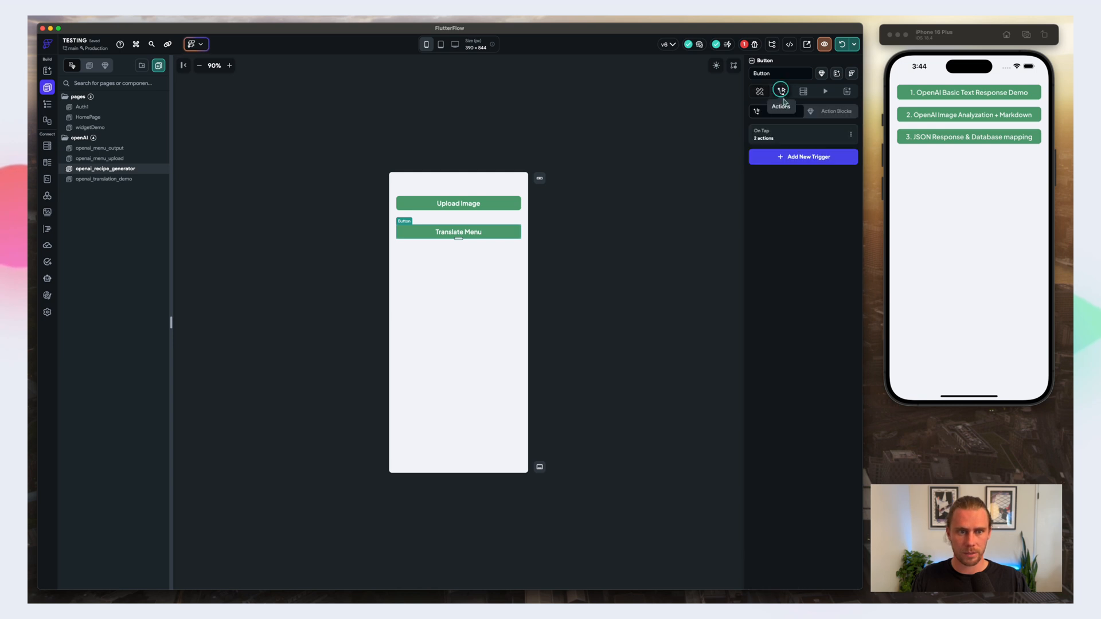
click(809, 133)
click(482, 108)
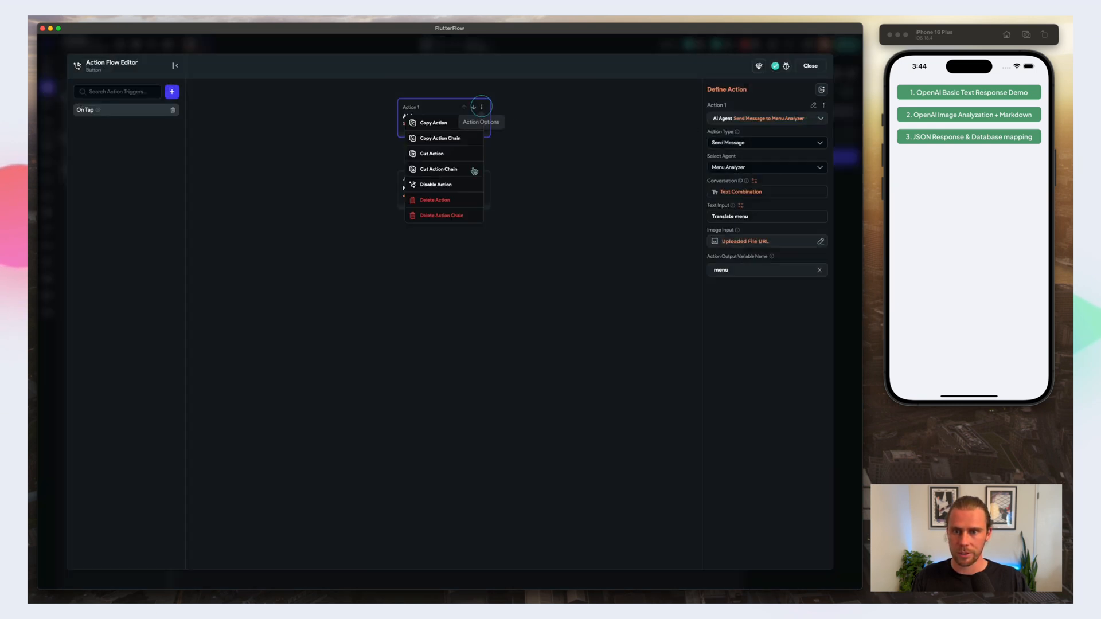
click(427, 217)
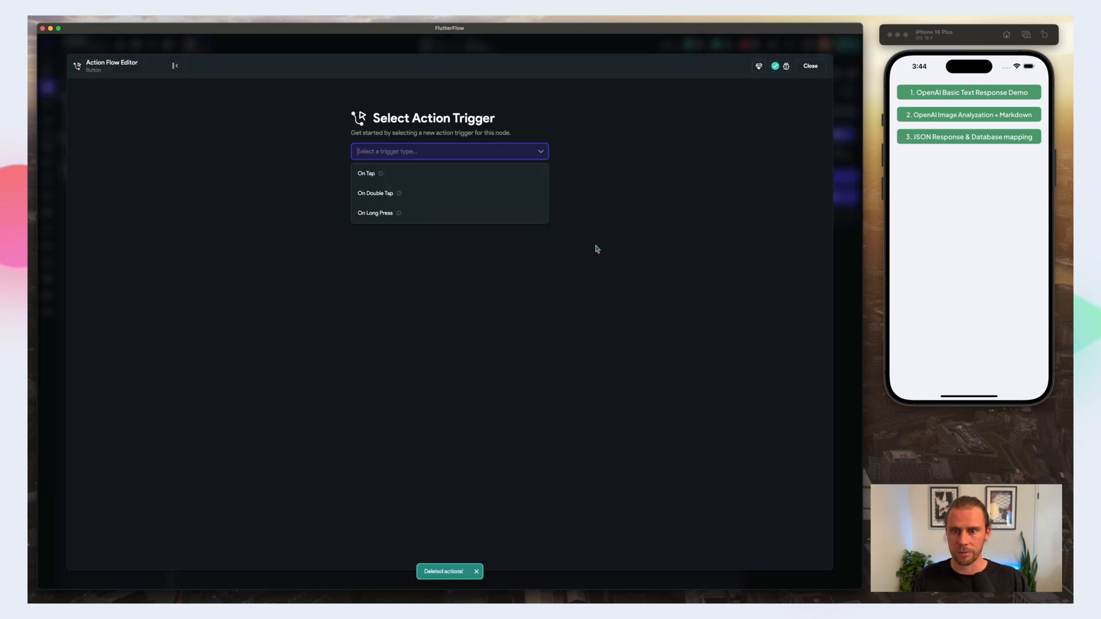
click(452, 180)
click(810, 66)
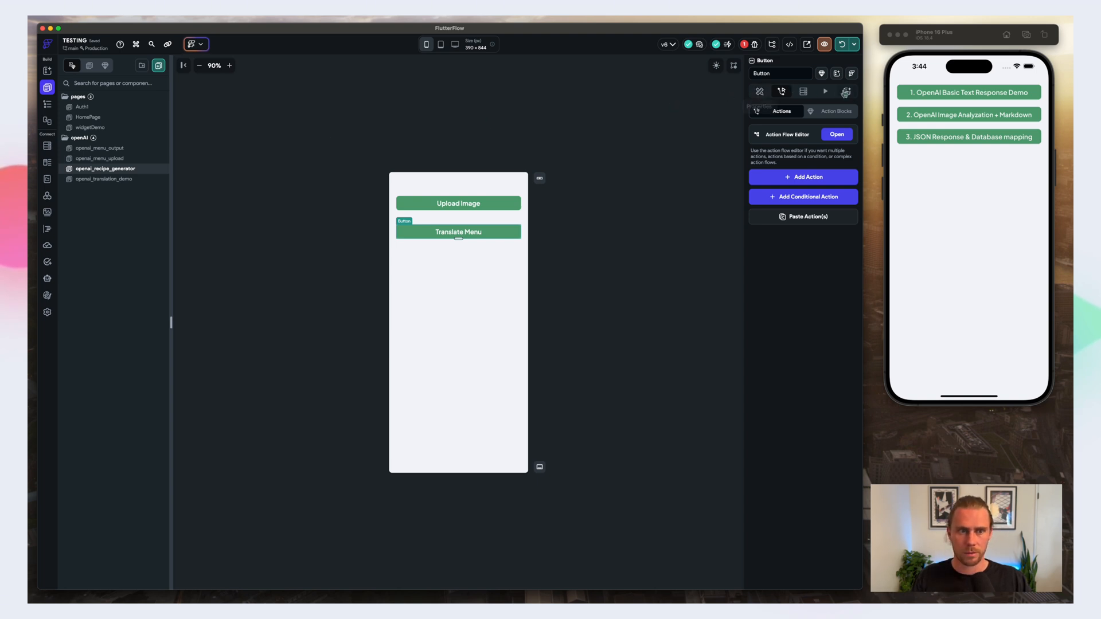
Step: Remove the response variable from the page state of openai_recipe_generator
click(47, 104)
click(101, 105)
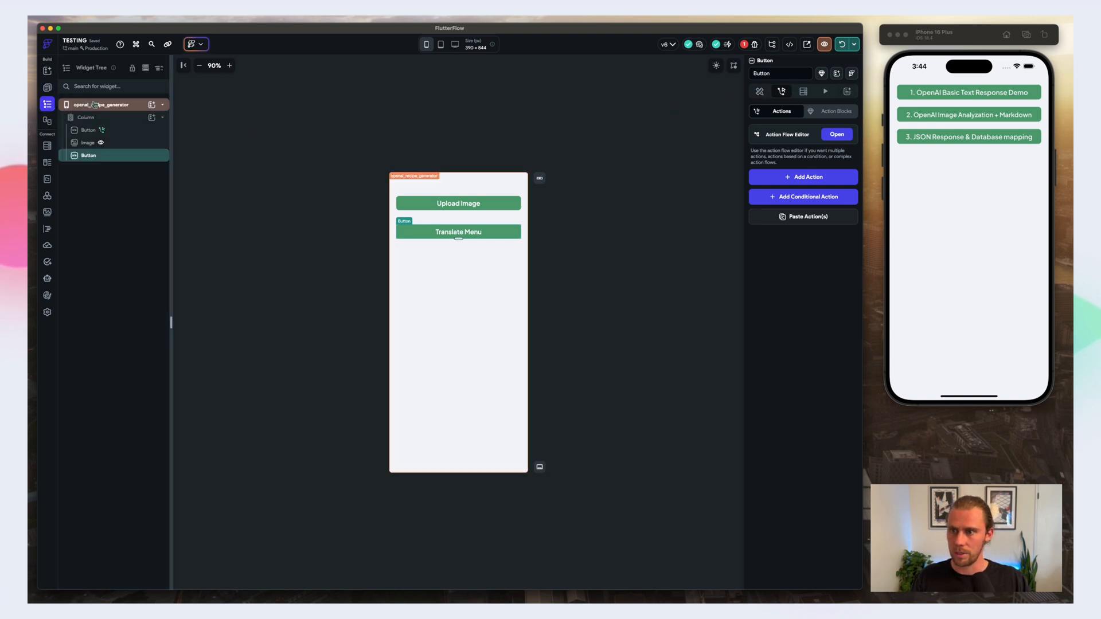
click(846, 180)
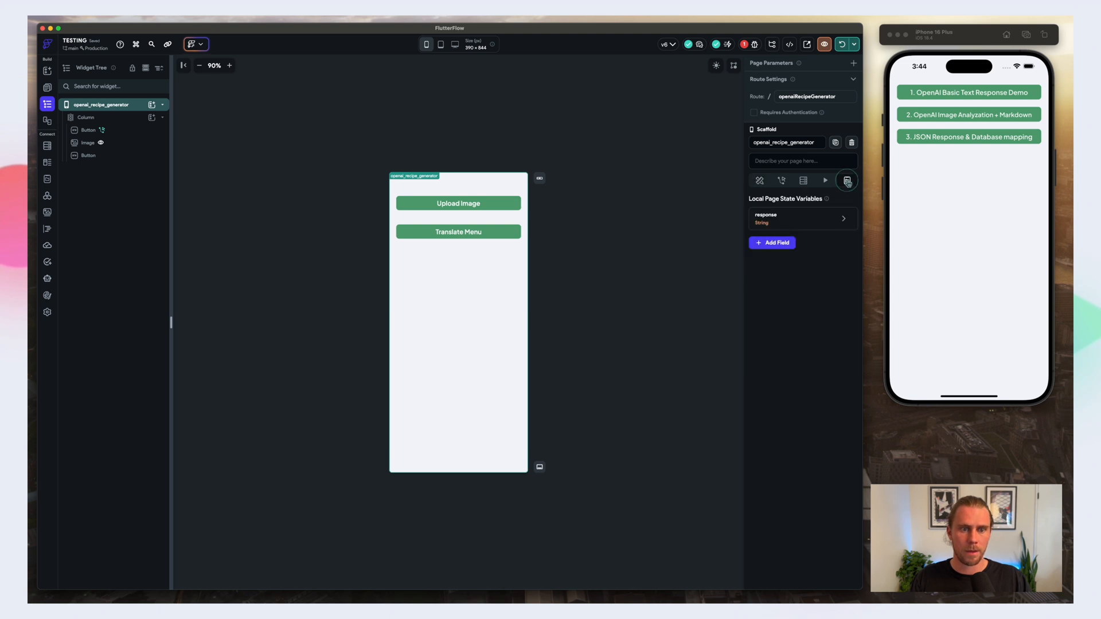
click(817, 224)
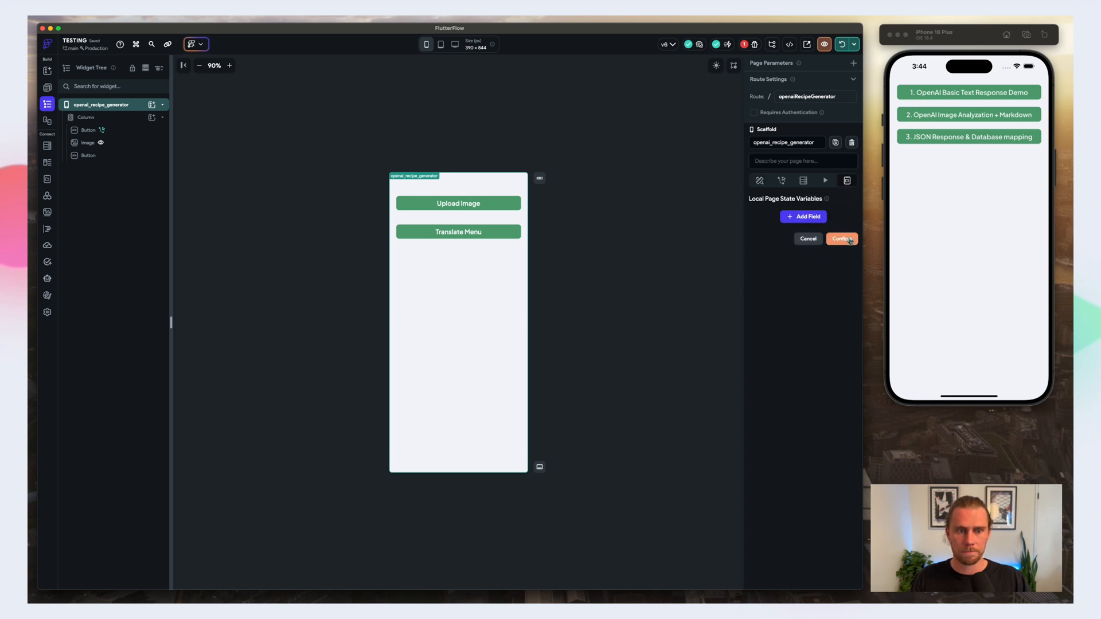
Step: Add a page state field named menuResponse of type JSON to openai_recipe_generator and confirm the state changes
click(799, 219)
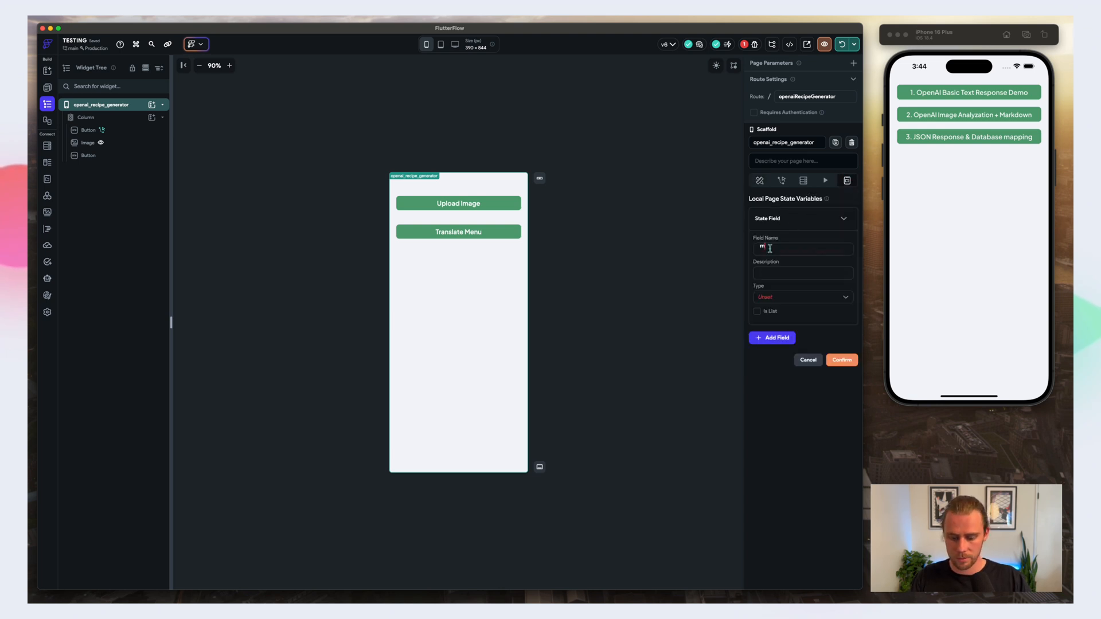
text(menu_response)
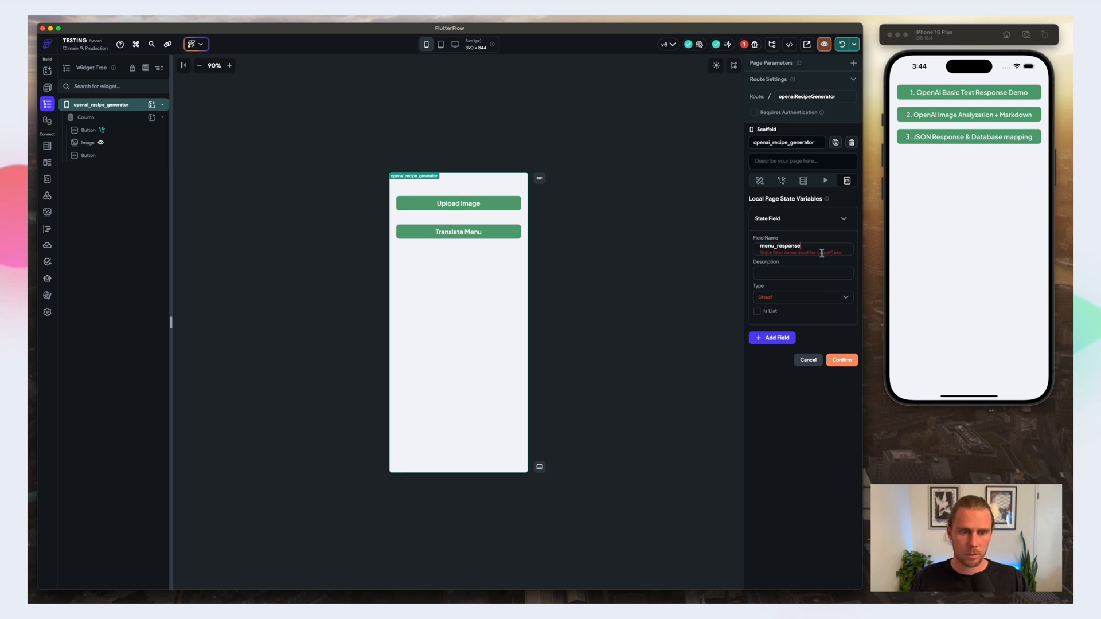
drag(822, 253, 774, 247)
text(R)
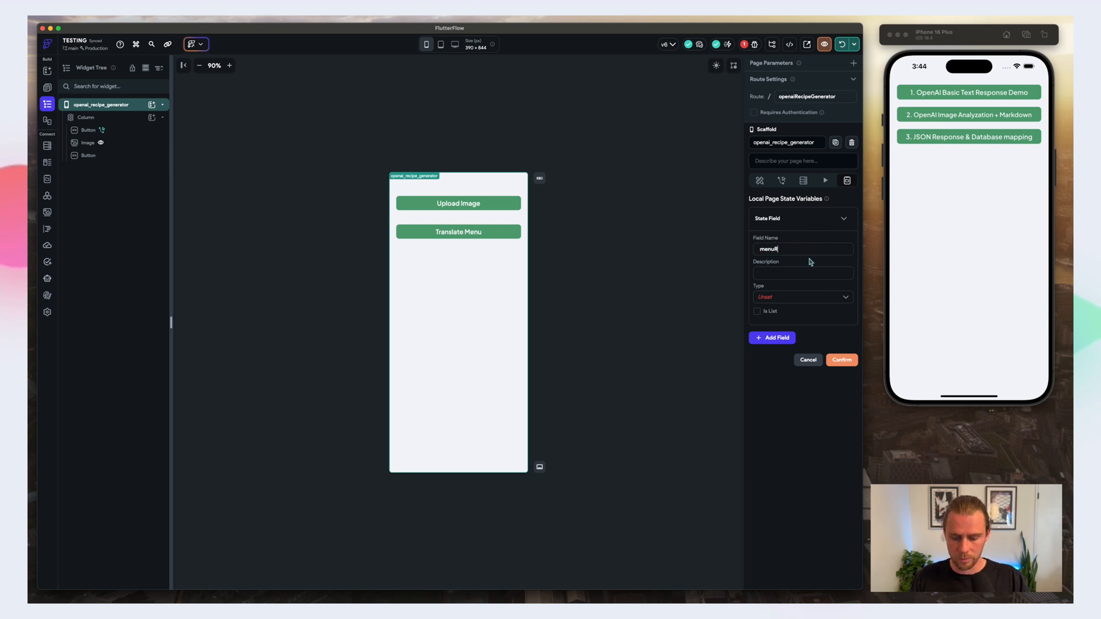
text(esponse)
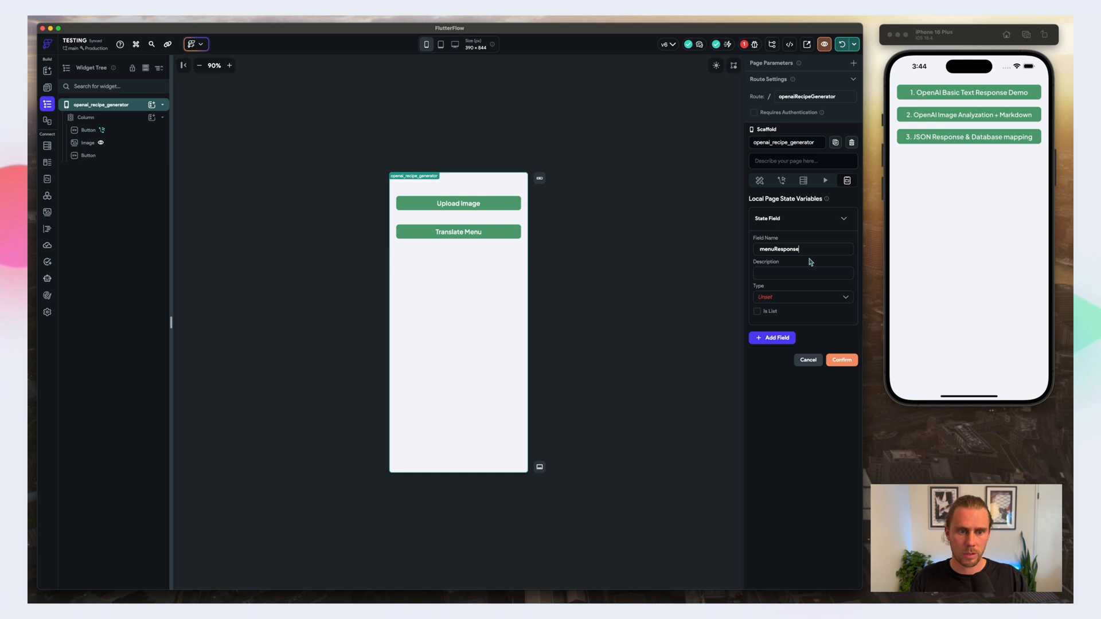
click(793, 297)
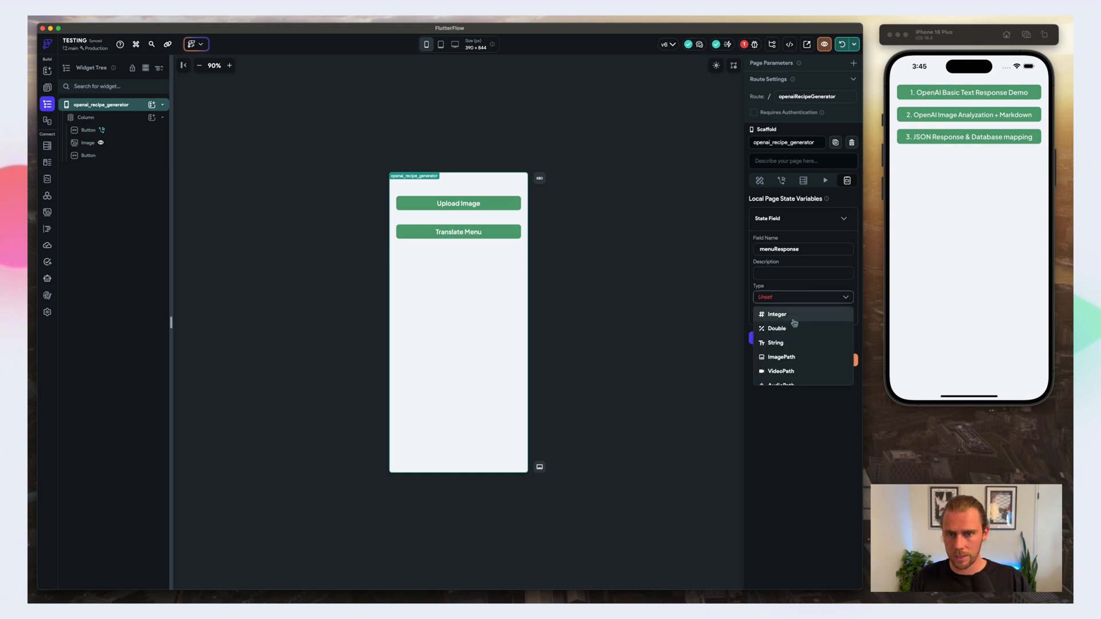
text(json)
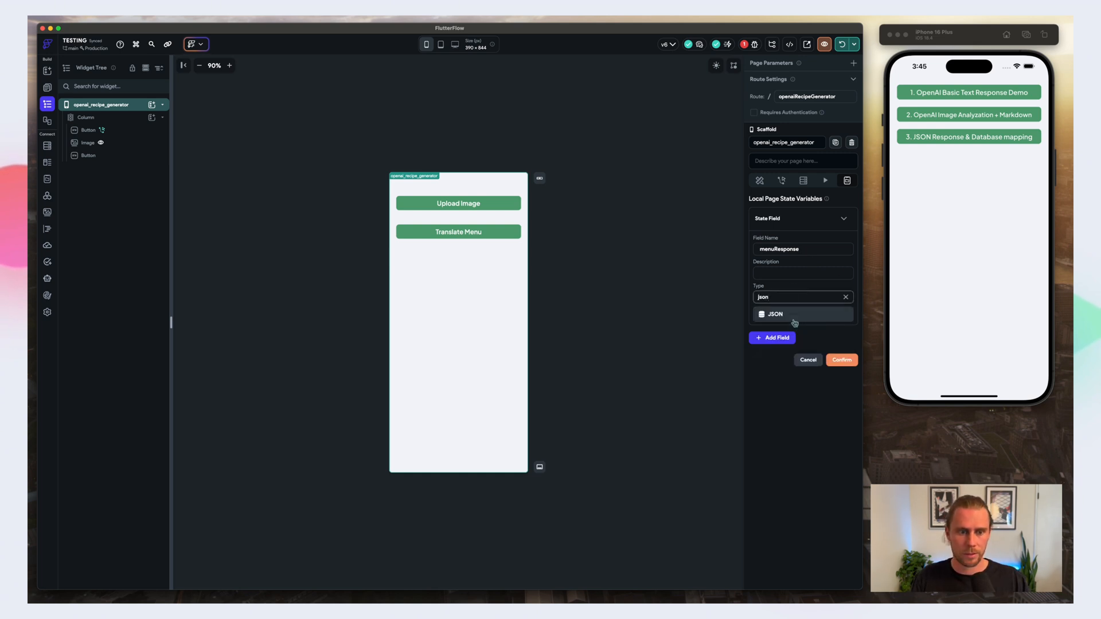
click(794, 321)
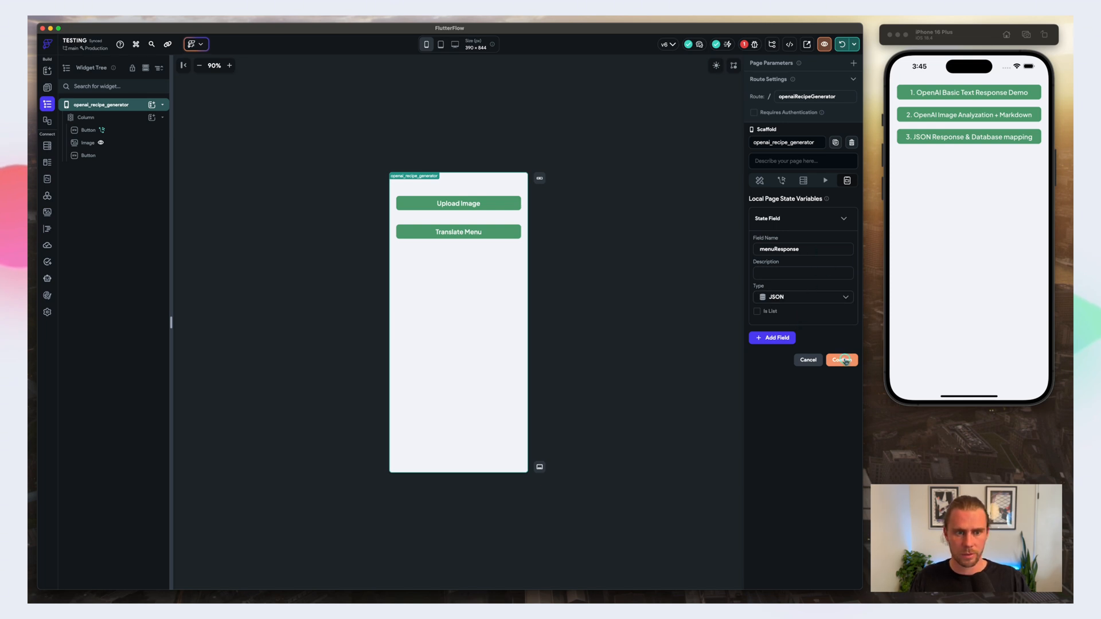
click(845, 360)
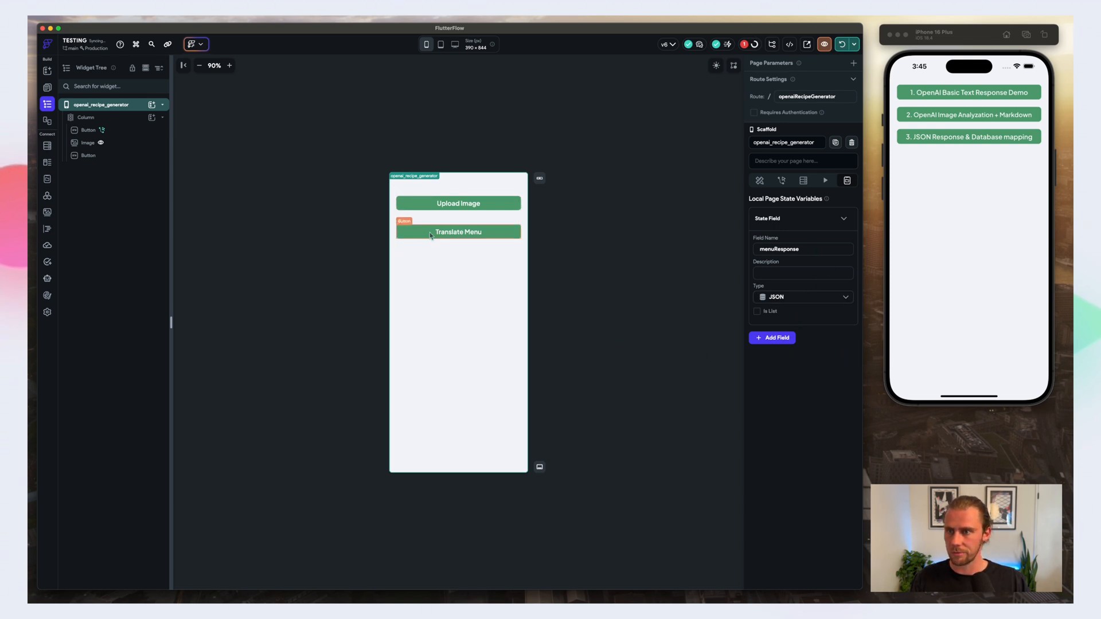
click(117, 119)
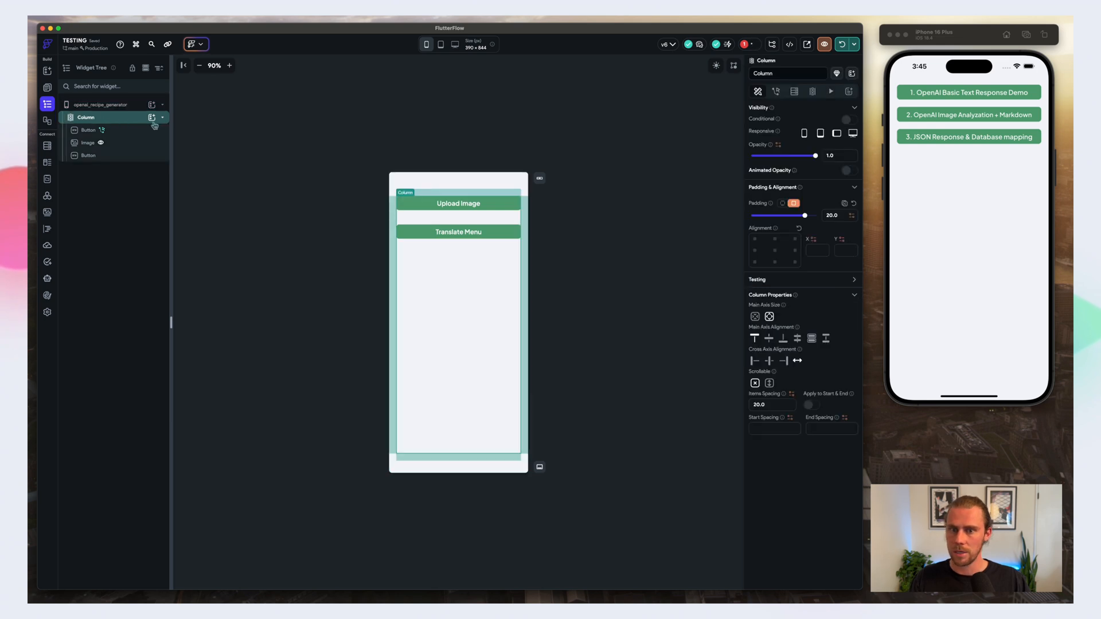
click(474, 207)
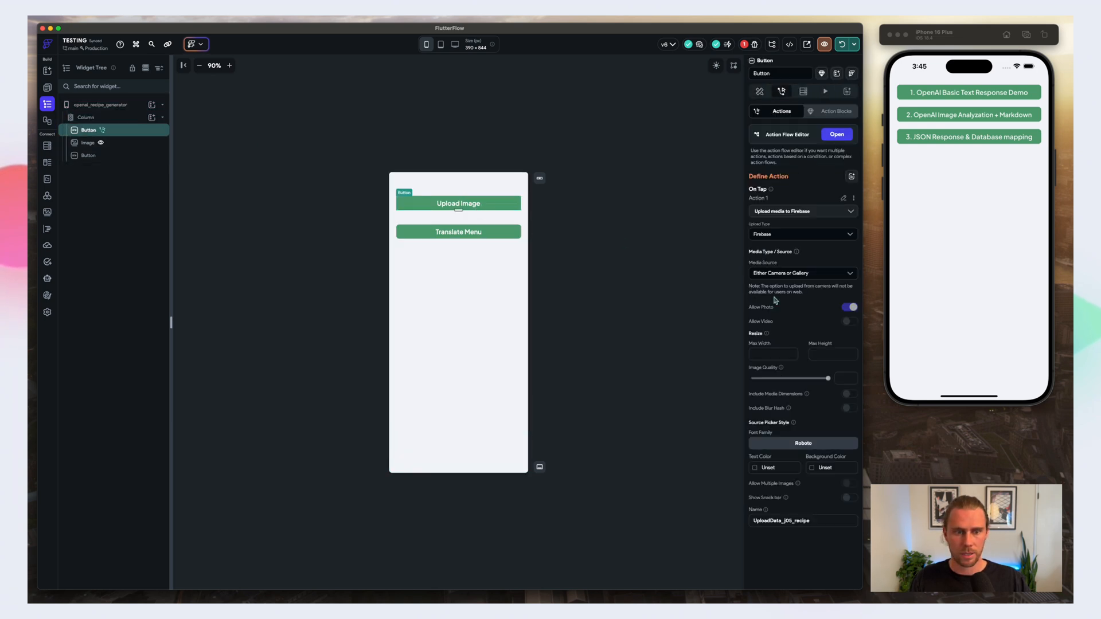
Step: Change the Translate Menu button's text to "Generate Recipe"
click(421, 233)
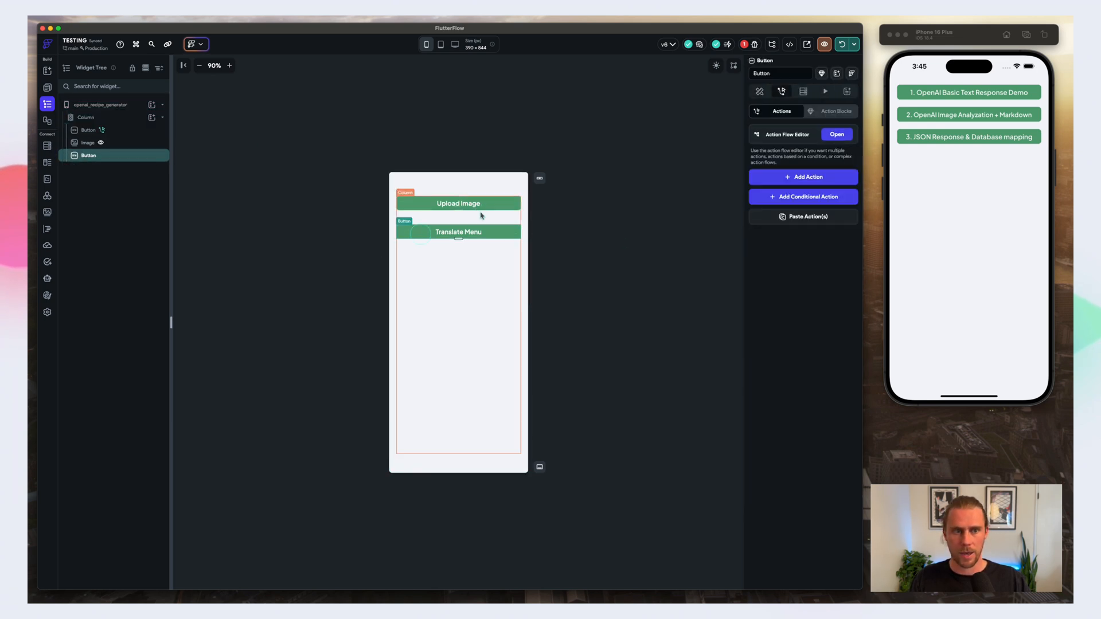
click(835, 134)
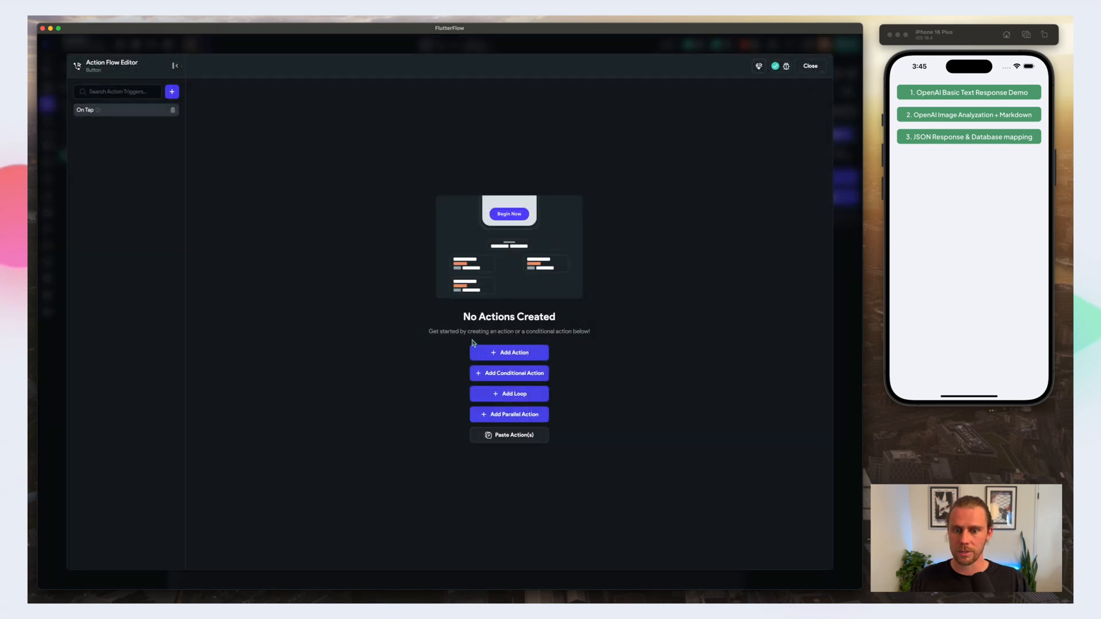
click(809, 67)
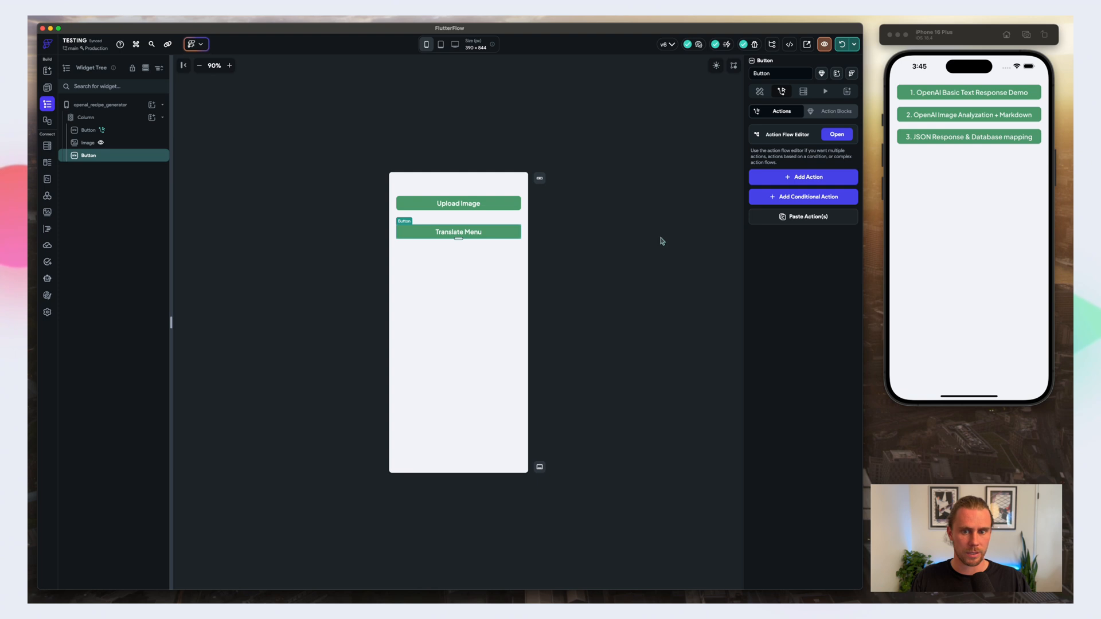
click(760, 92)
scroll(803, 286, down, 5)
click(797, 321)
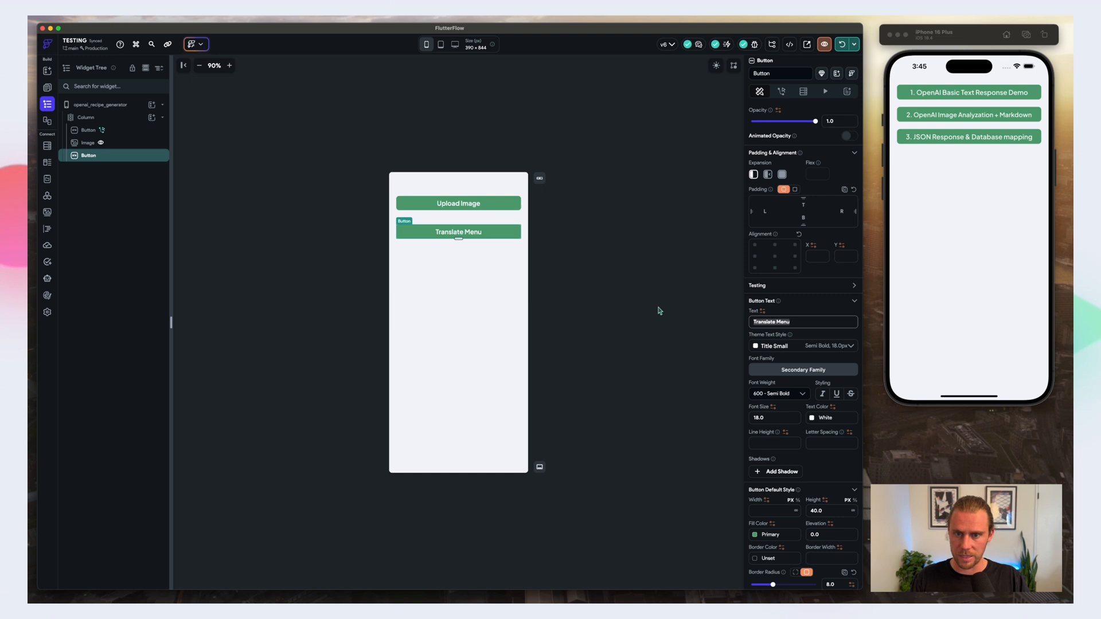
text(Gen)
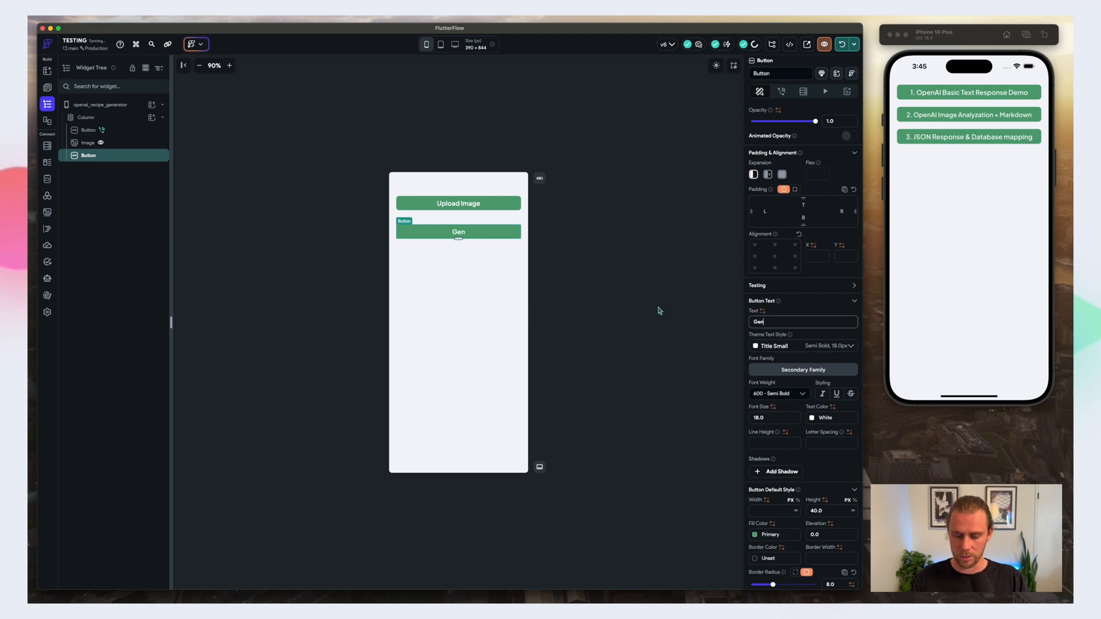
text(erate R)
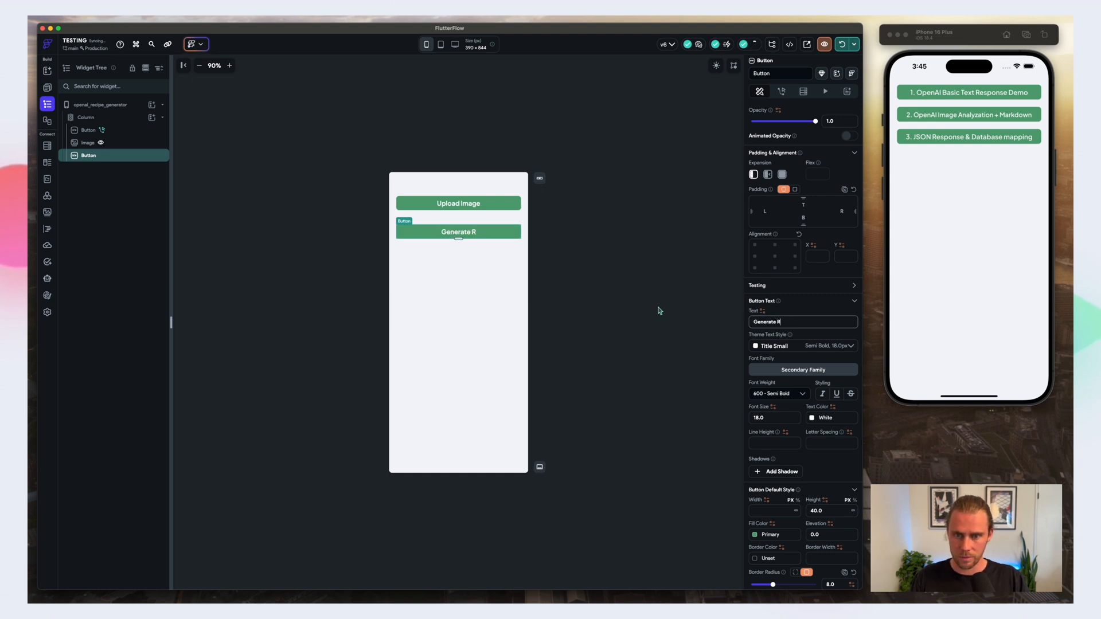
text(ecipe)
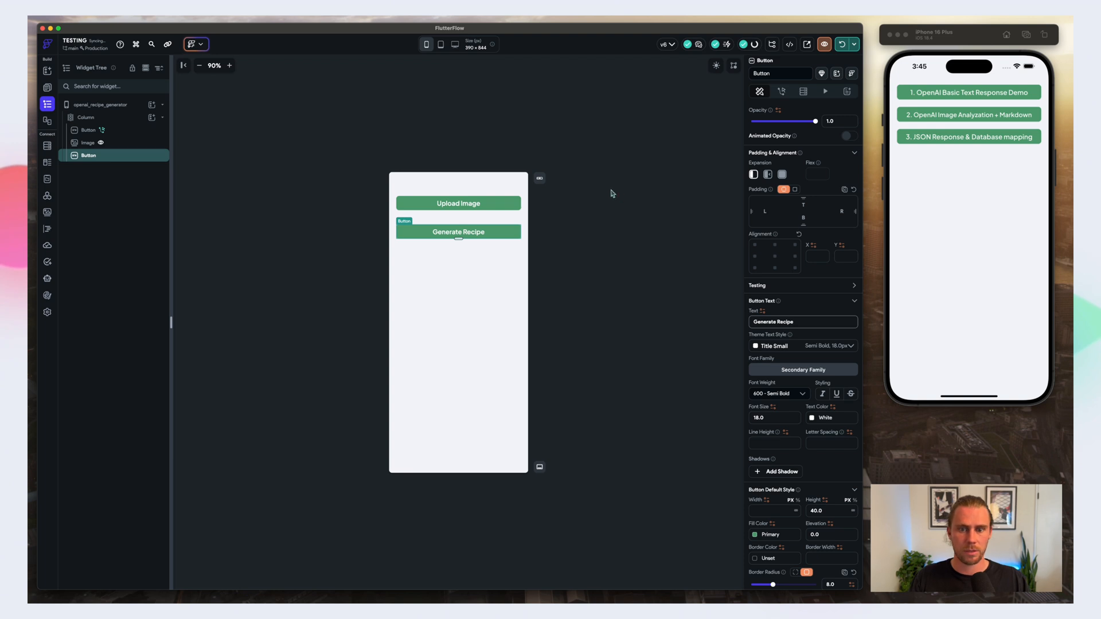
Step: Add an On Tap AI Agent Send Message action to the Generate Recipe button and select recipeAgent as its agent
click(781, 93)
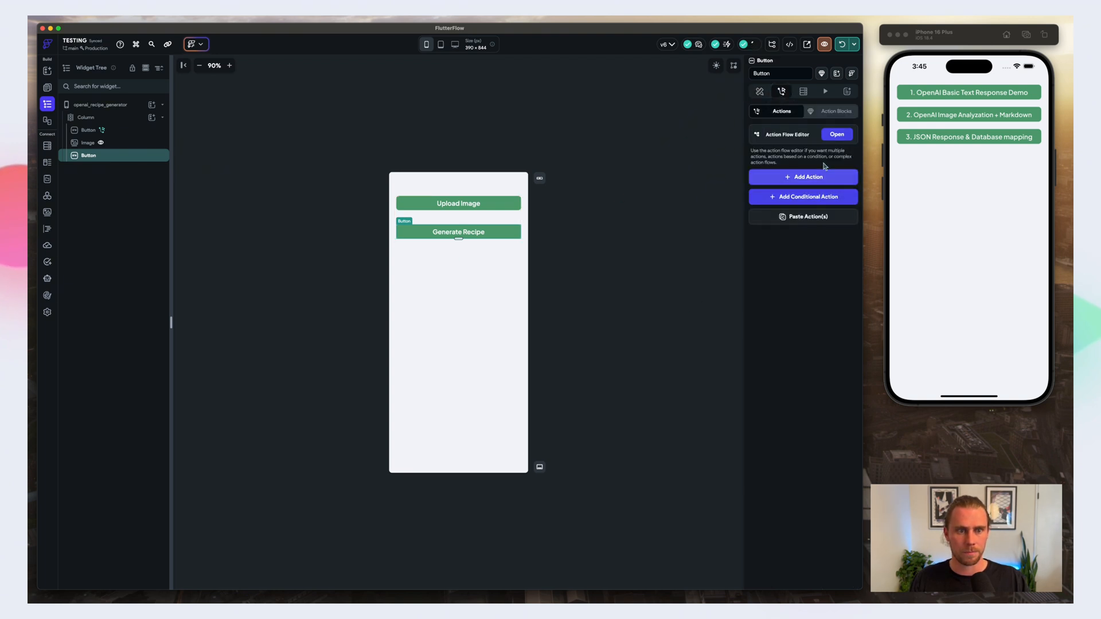
click(811, 177)
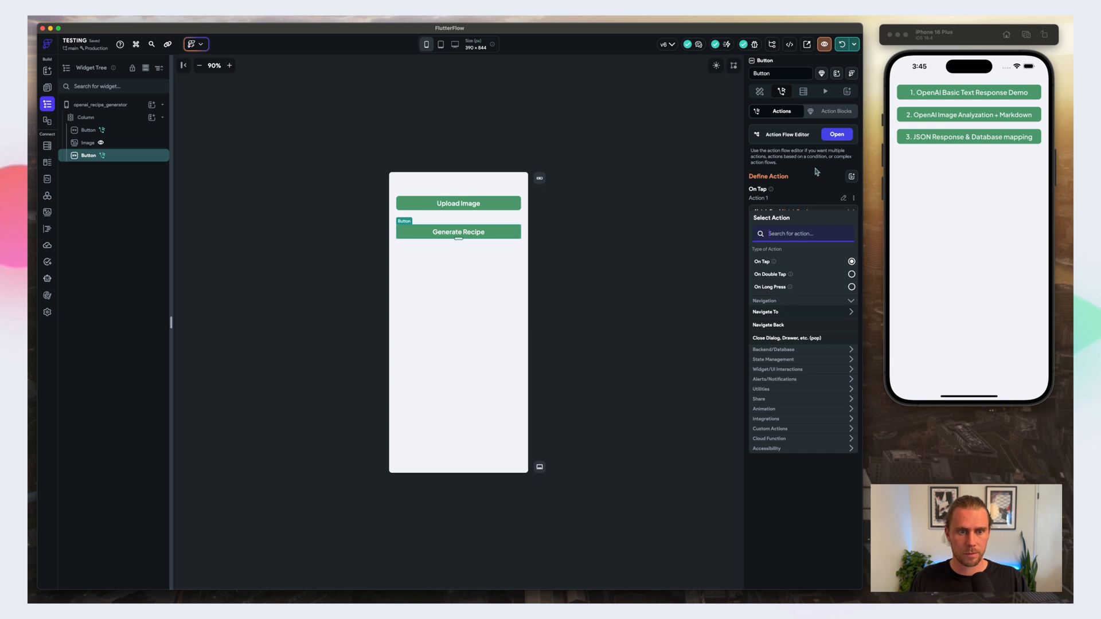
click(837, 134)
click(732, 148)
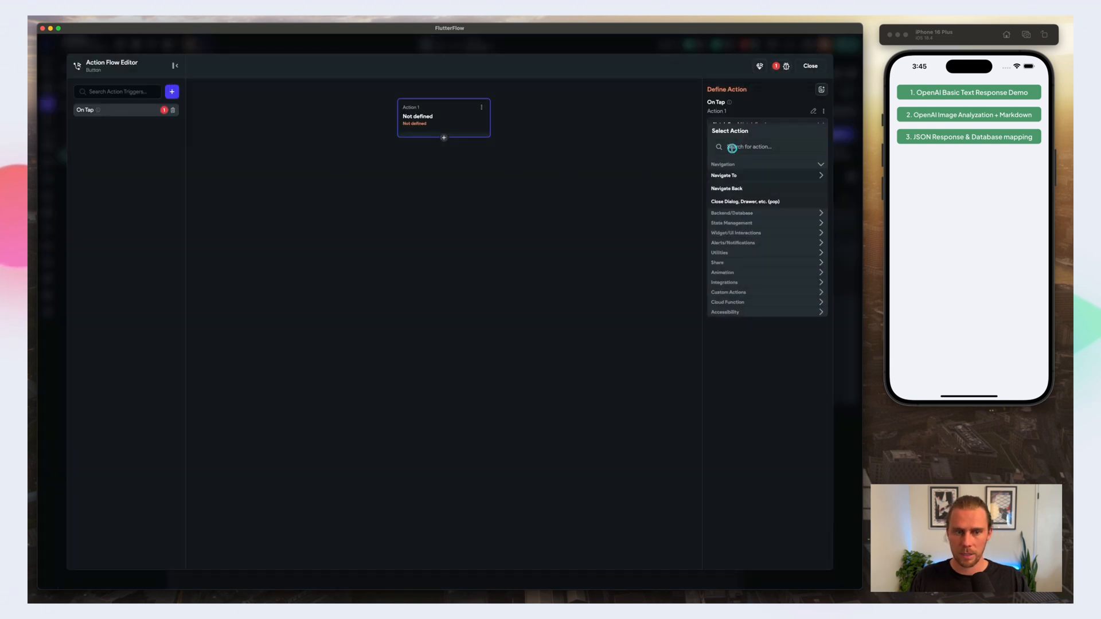
text(agent)
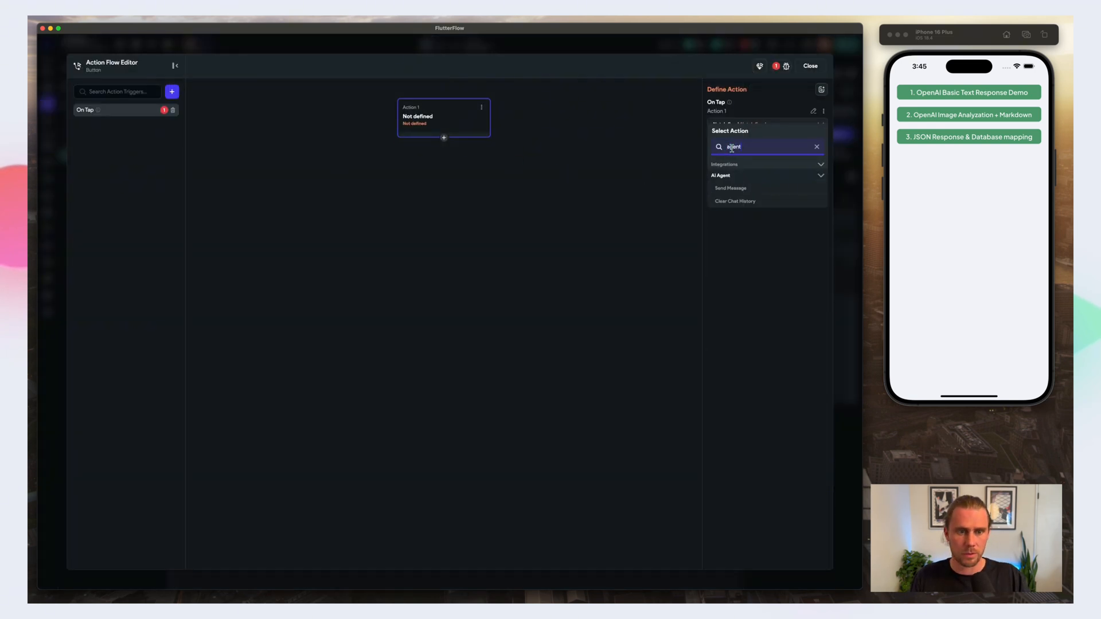
click(730, 188)
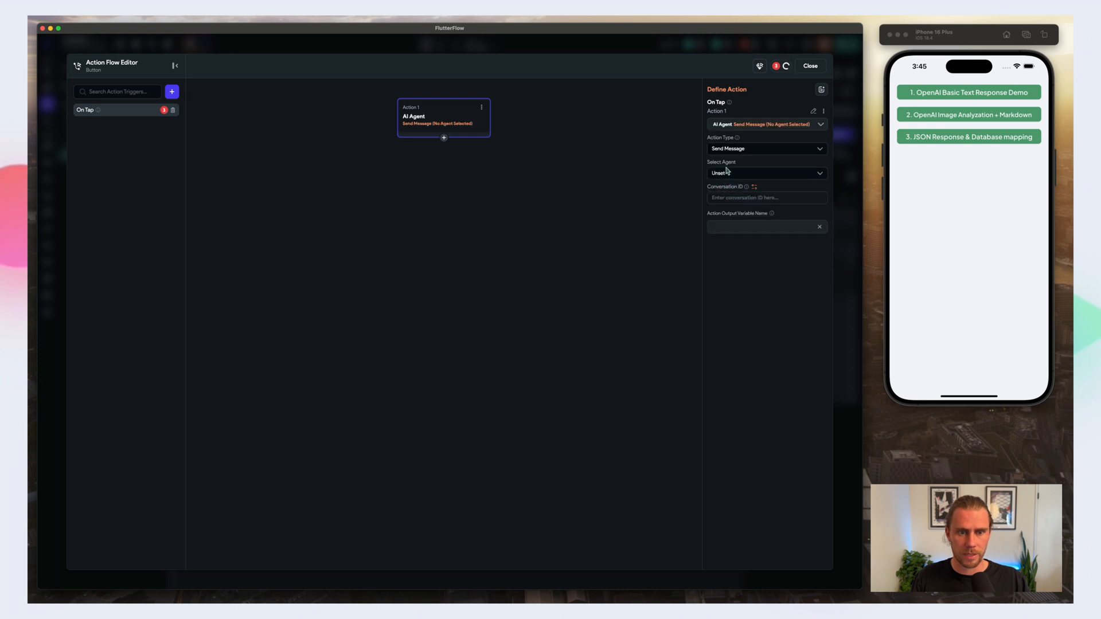
click(727, 172)
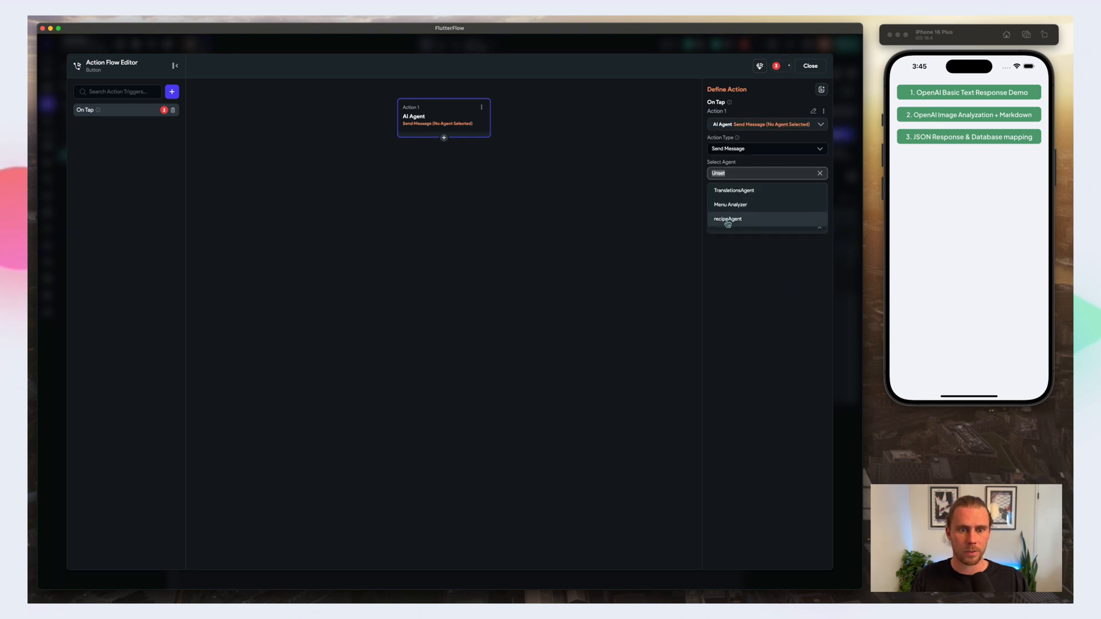
click(727, 220)
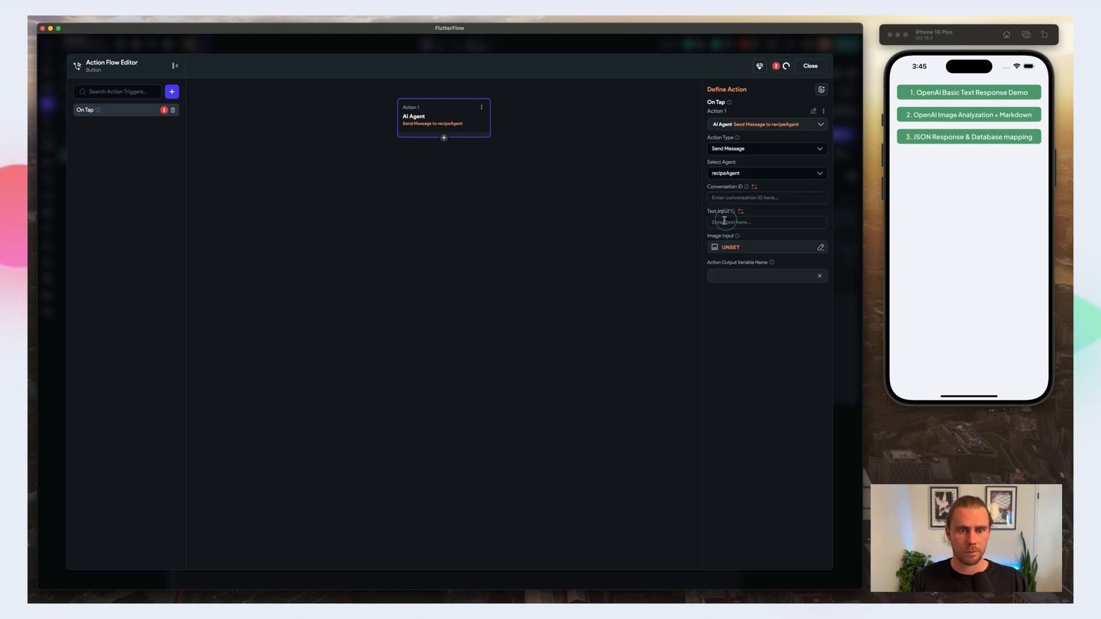
Step: Set the action's Conversation ID from a Combine Text variable with "recipe_" as its first text
click(755, 188)
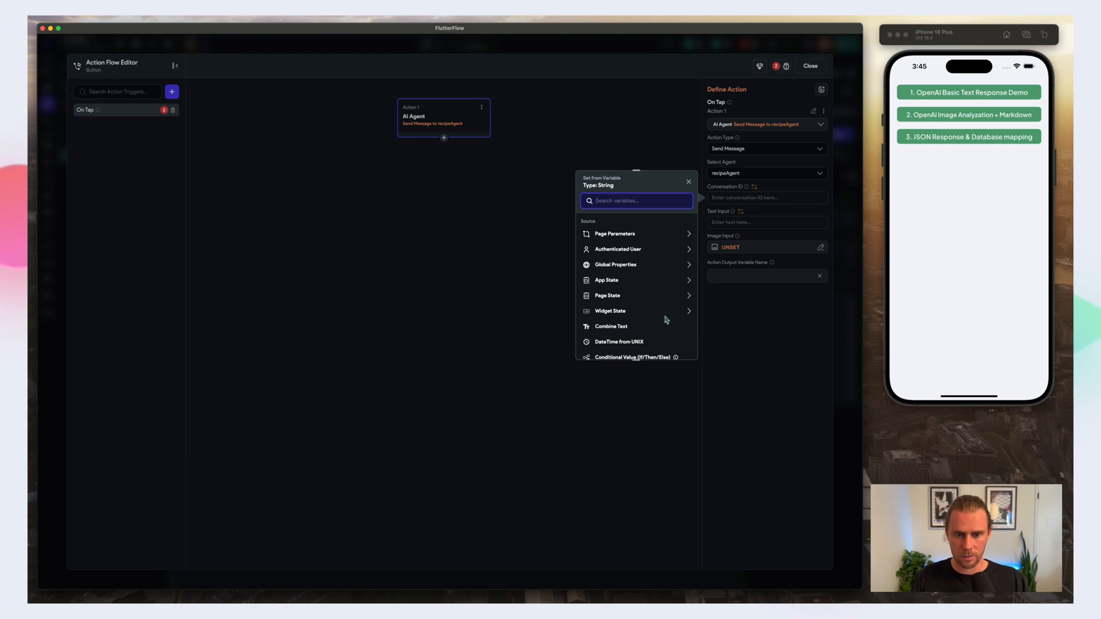
scroll(659, 314, down, 1)
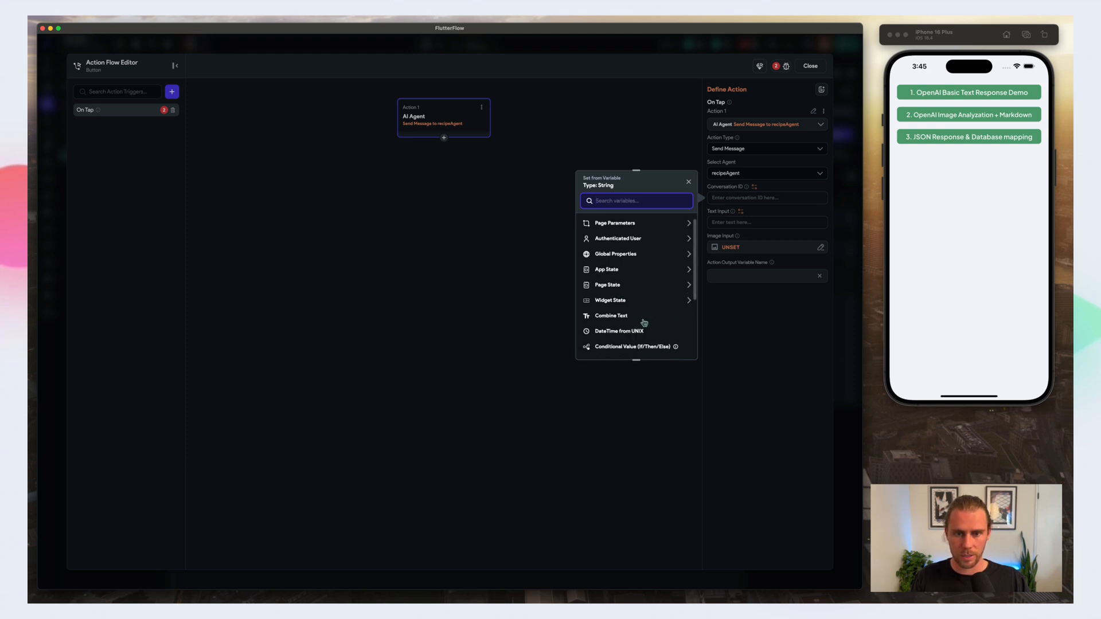
text(combine)
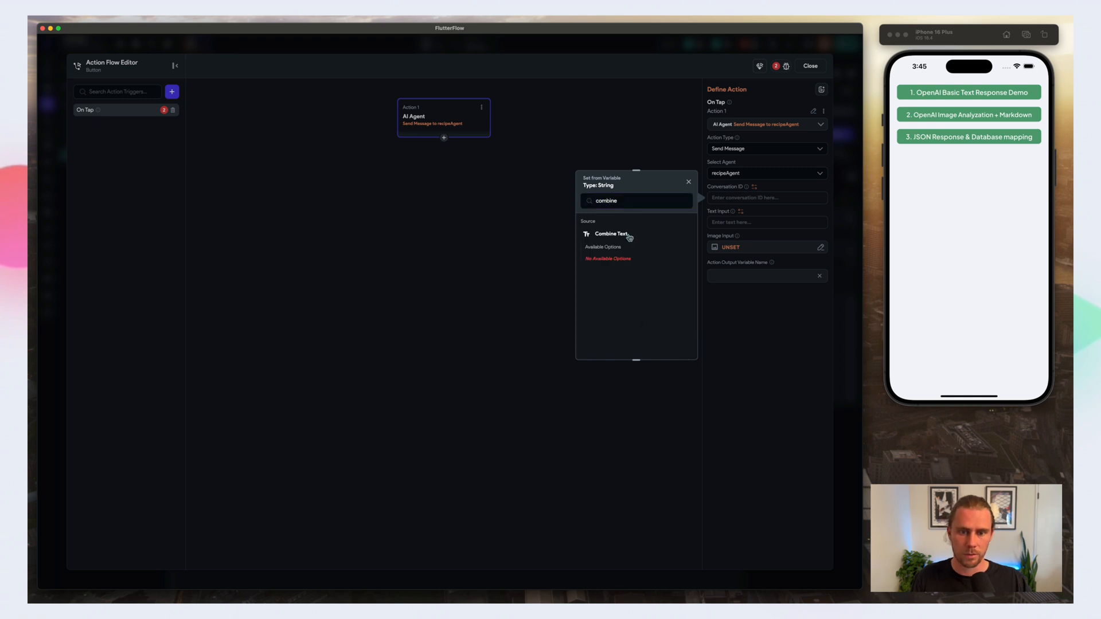
click(625, 236)
click(613, 247)
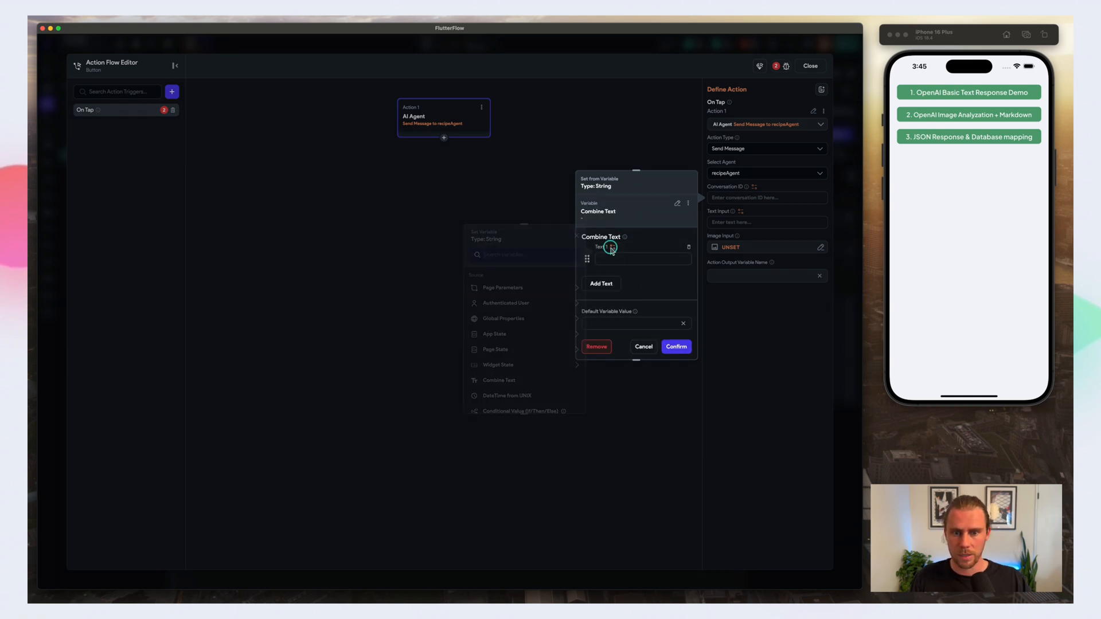
click(645, 280)
click(610, 258)
text(recipe)
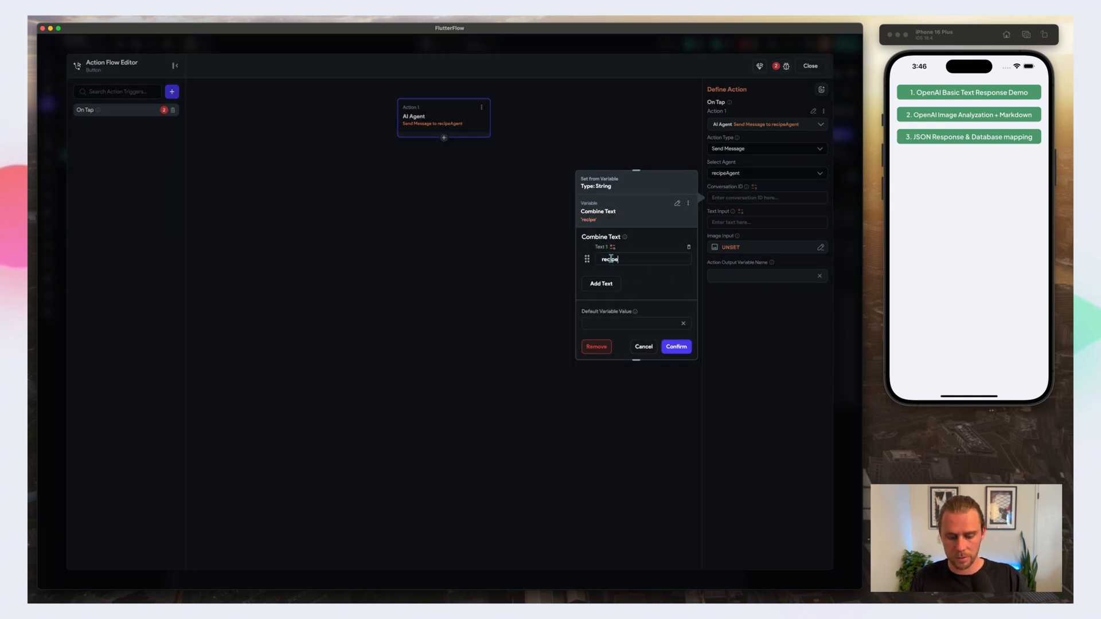
text(_)
Step: Add the authenticated user's User ID as the second text of the Conversation ID combination and confirm it
click(600, 283)
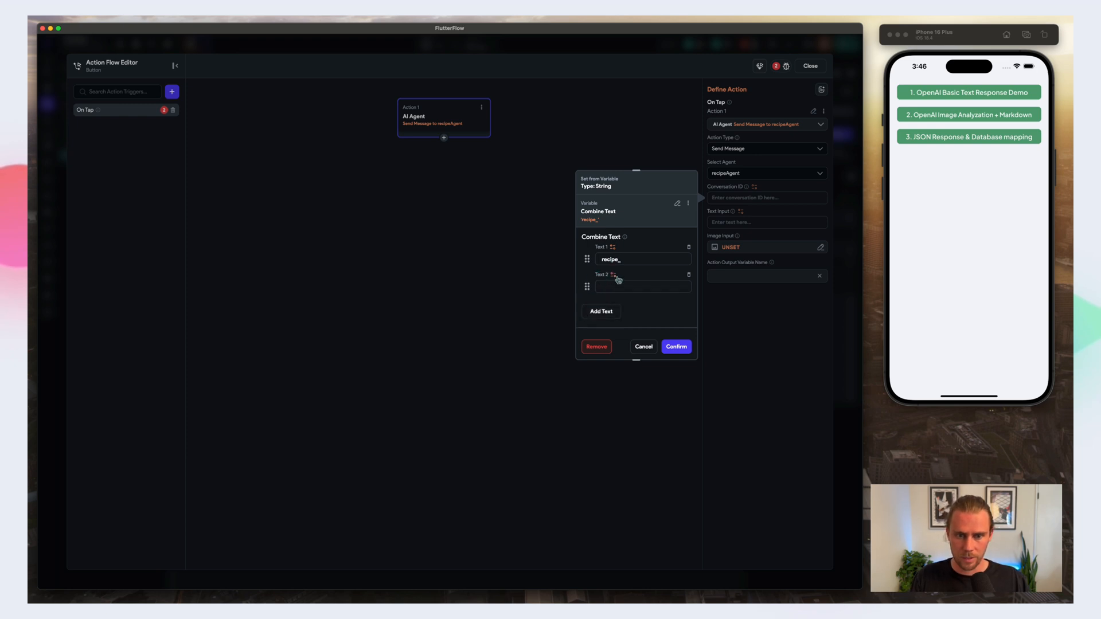
click(613, 274)
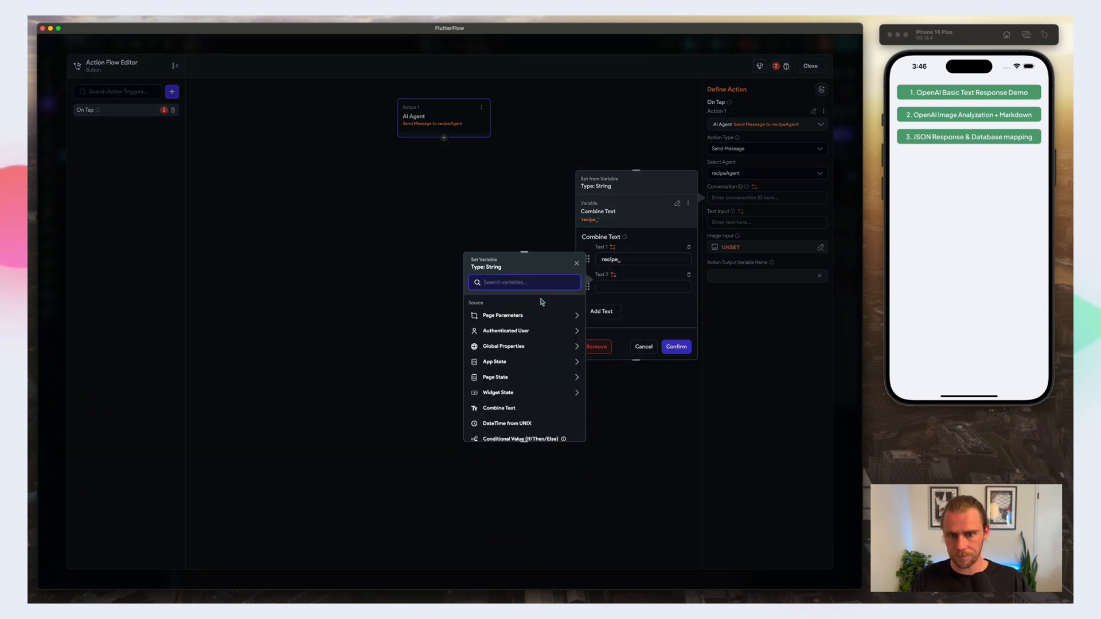
click(572, 330)
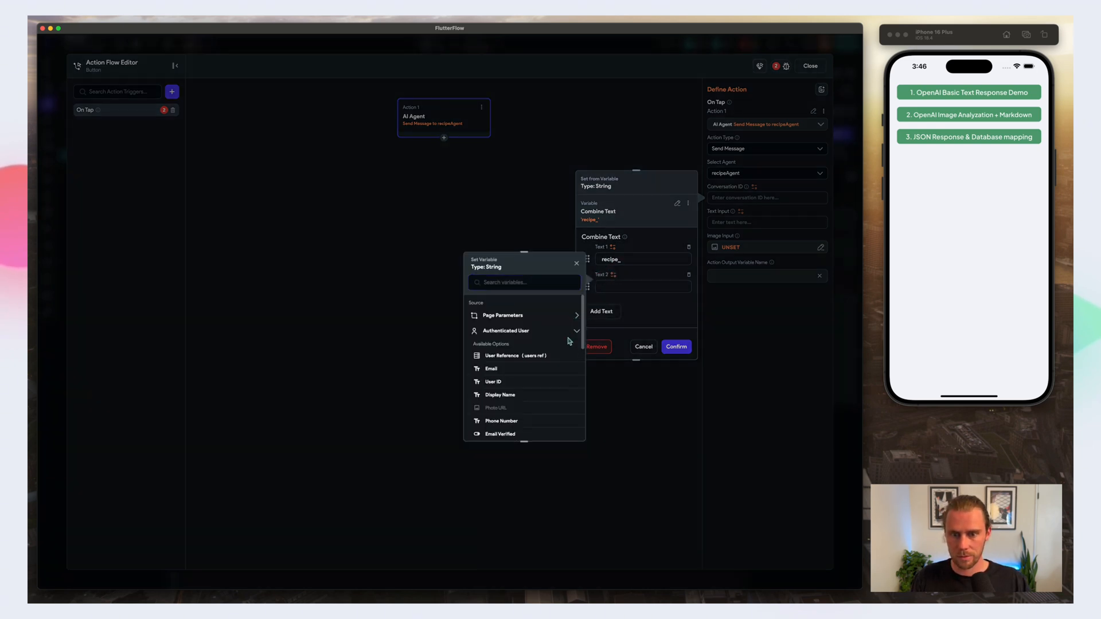
click(494, 383)
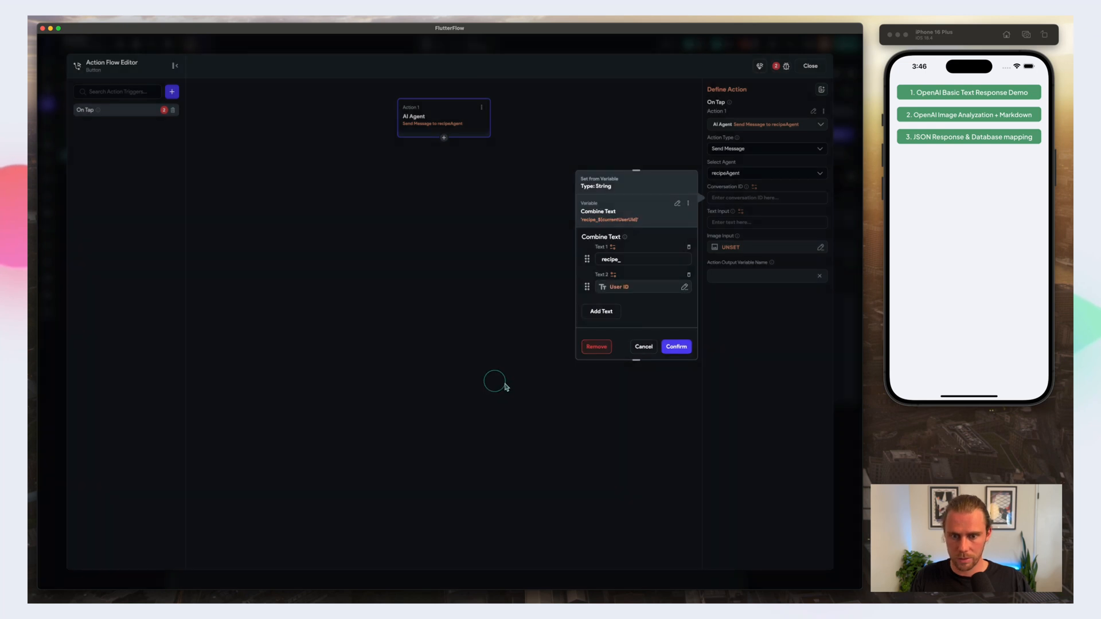
click(677, 347)
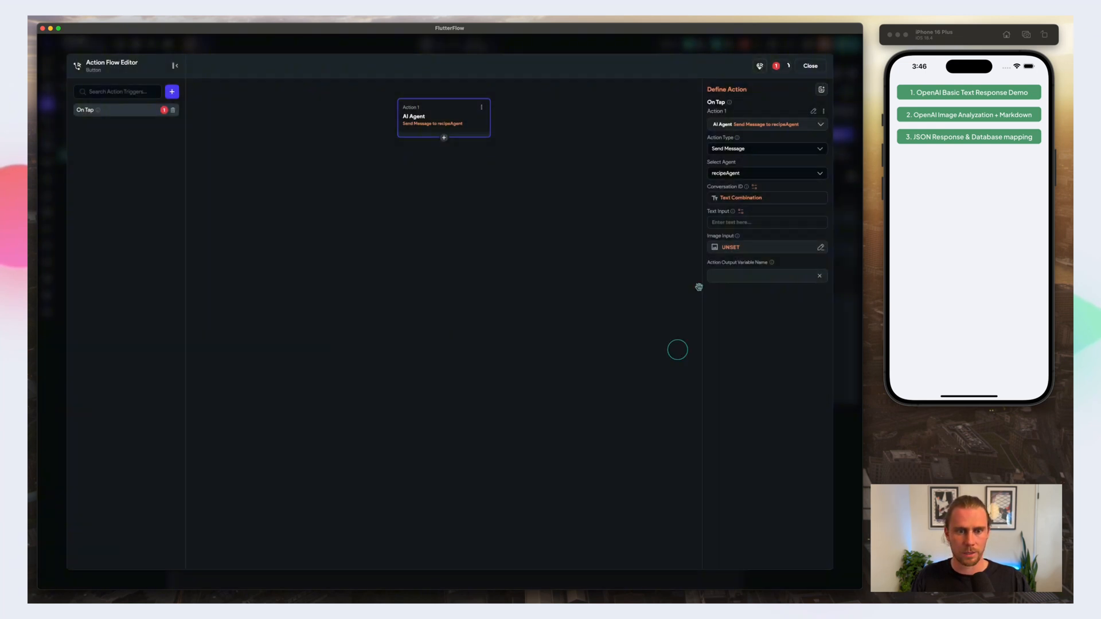
Step: Add an empty second action after the AI Agent action and return to the AI Agent action's settings
click(443, 138)
click(439, 150)
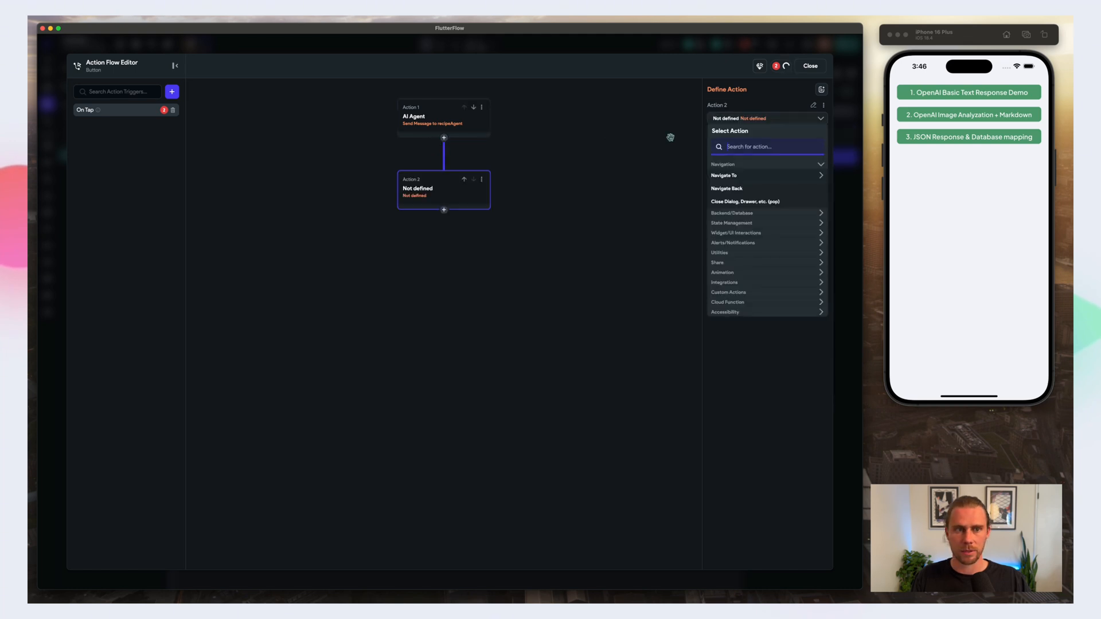
click(475, 115)
Step: Set the text input of the recipeAgent message to "Analyze the image"
click(757, 218)
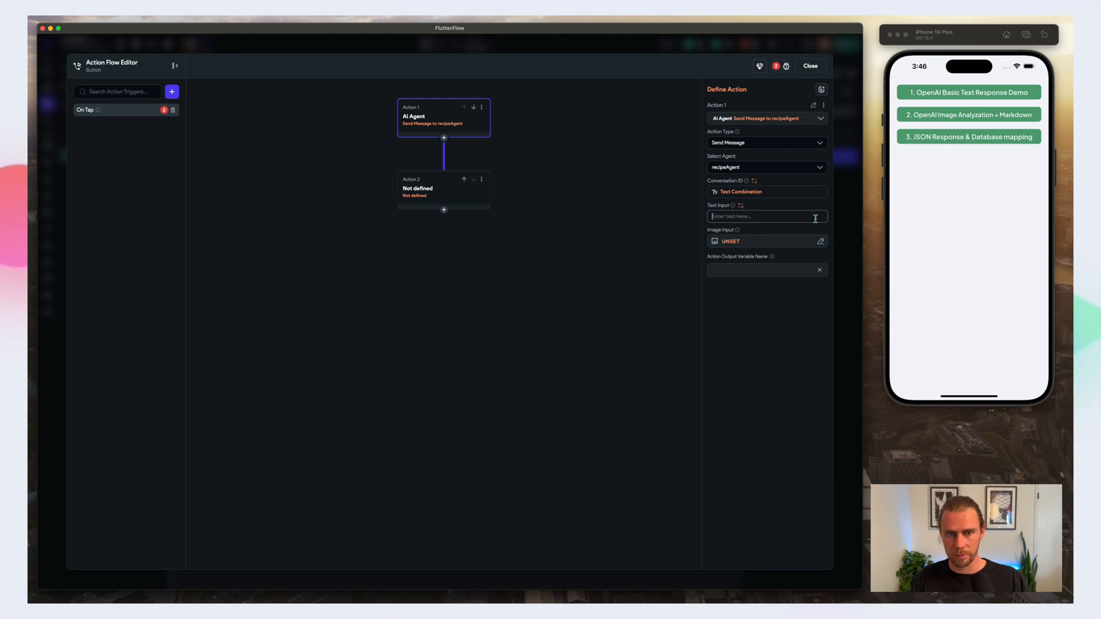
text(Response)
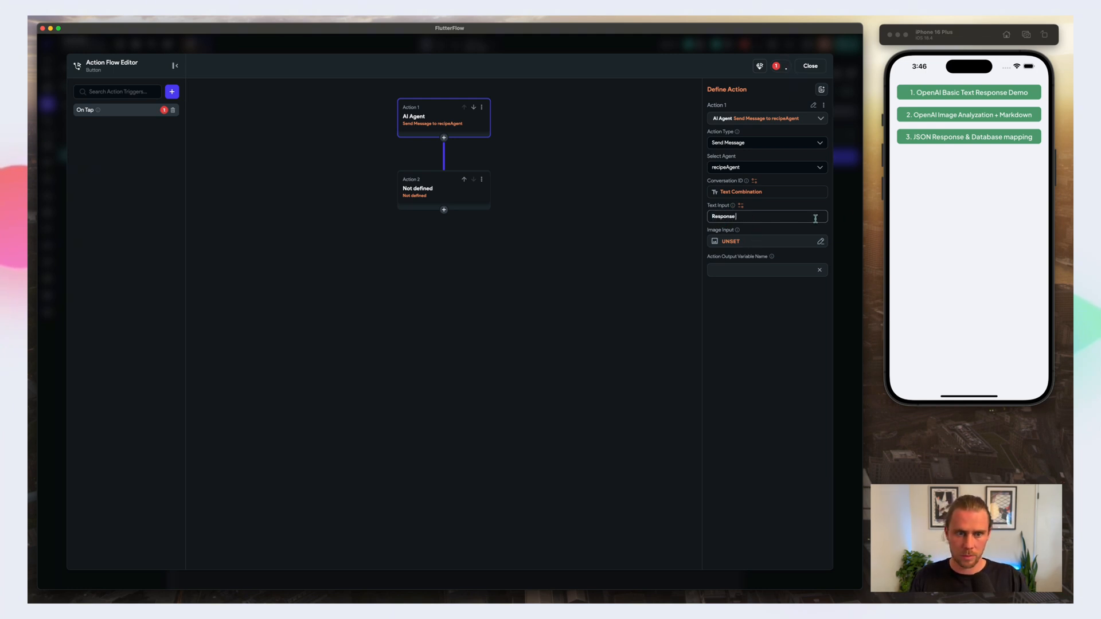
key(BackSpace)
key(BackSpace)
text(d in t)
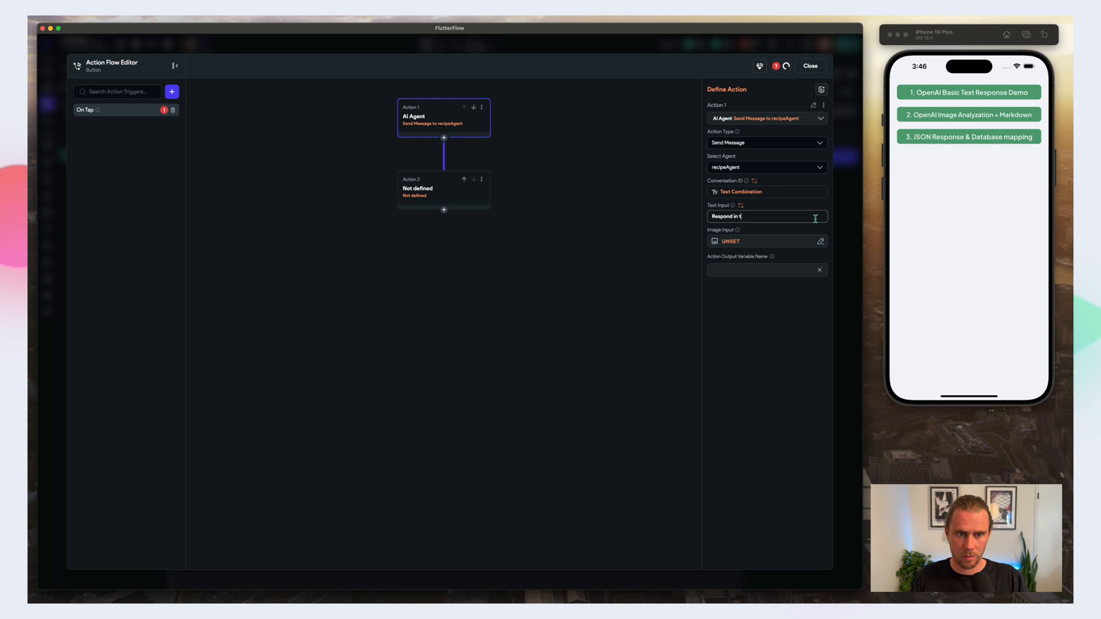
text(he provided JSON)
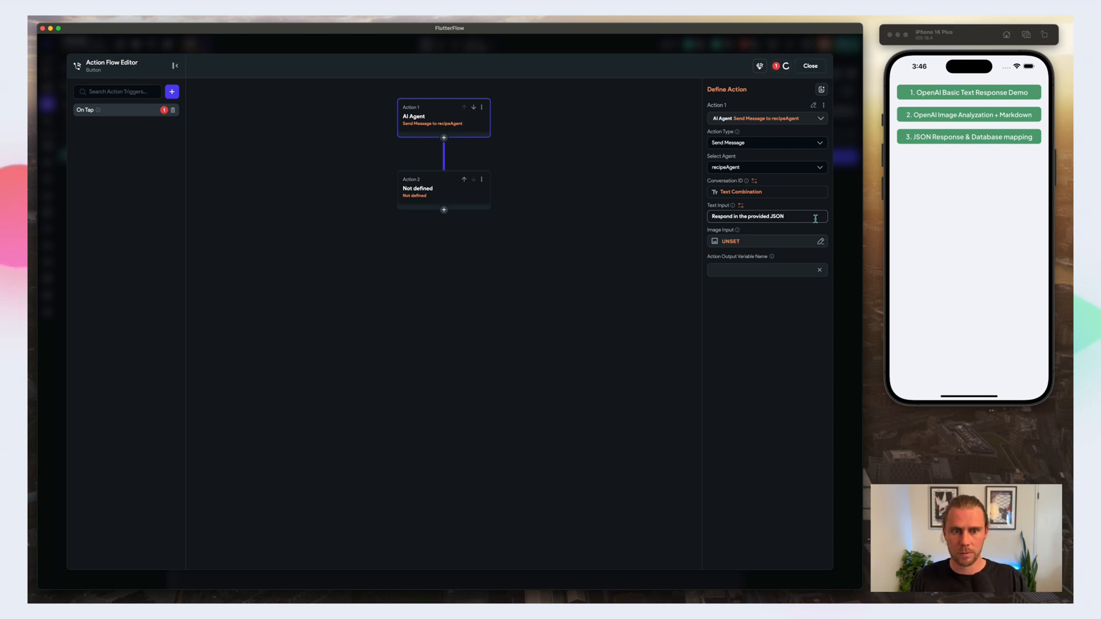
drag(815, 219, 675, 216)
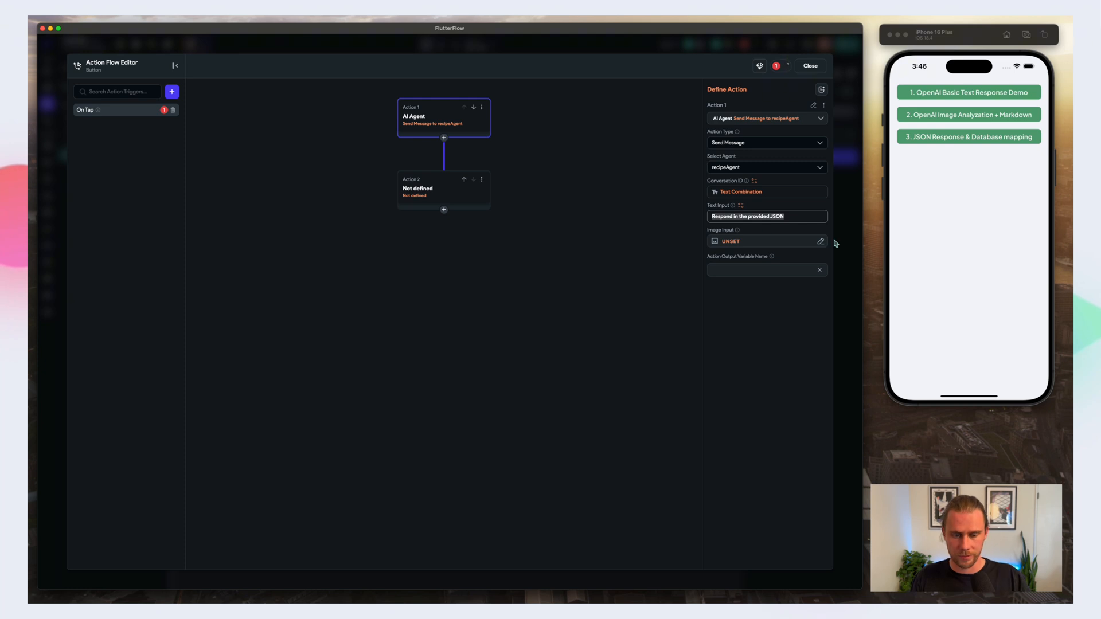
text(Analyze the image)
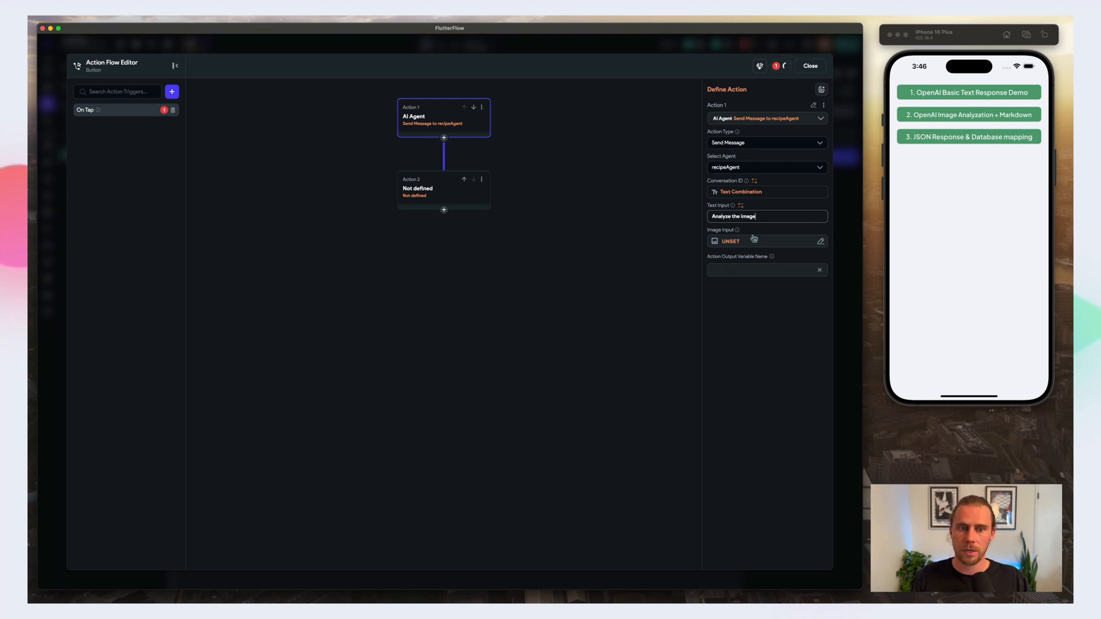
Step: Set the recipeAgent message's image input to the widget state's Uploaded File URL and name its output variable recipeAgentAction
click(726, 242)
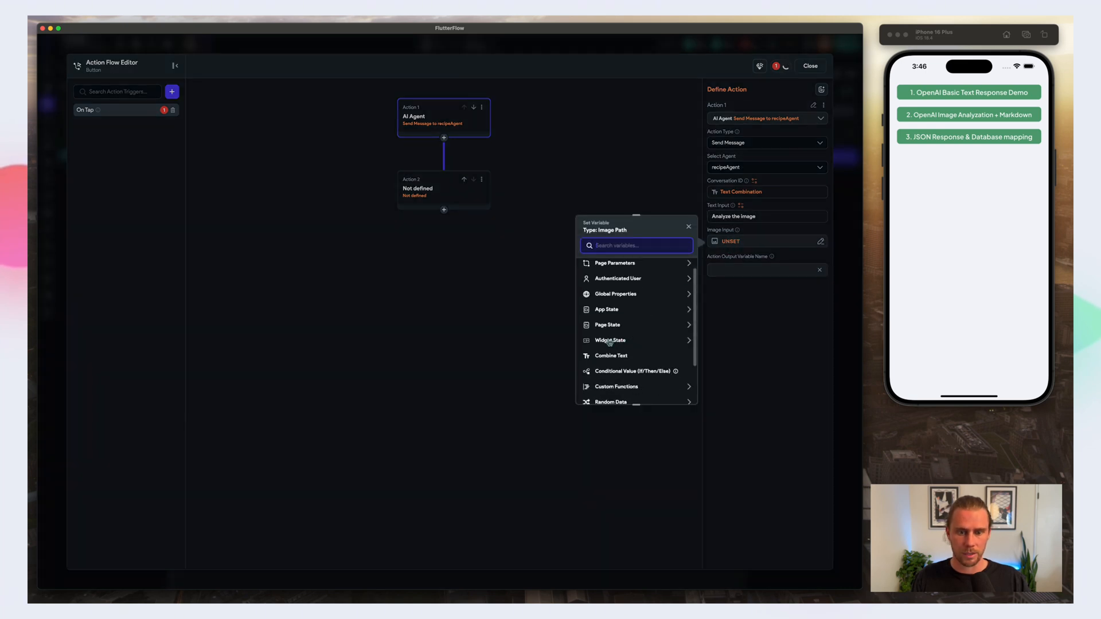
click(609, 341)
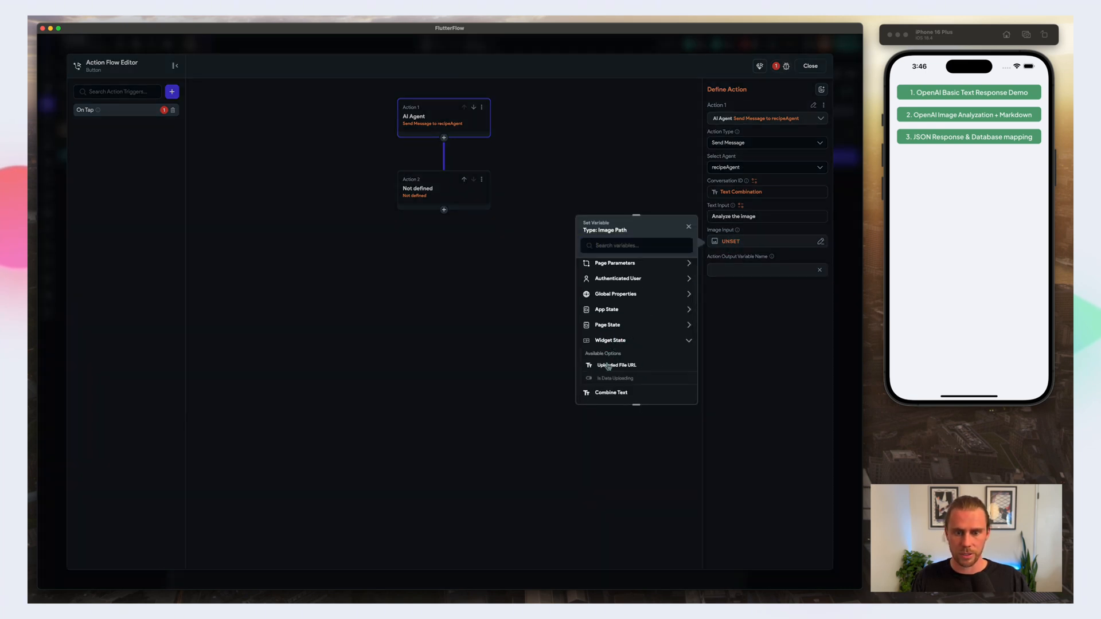
click(605, 367)
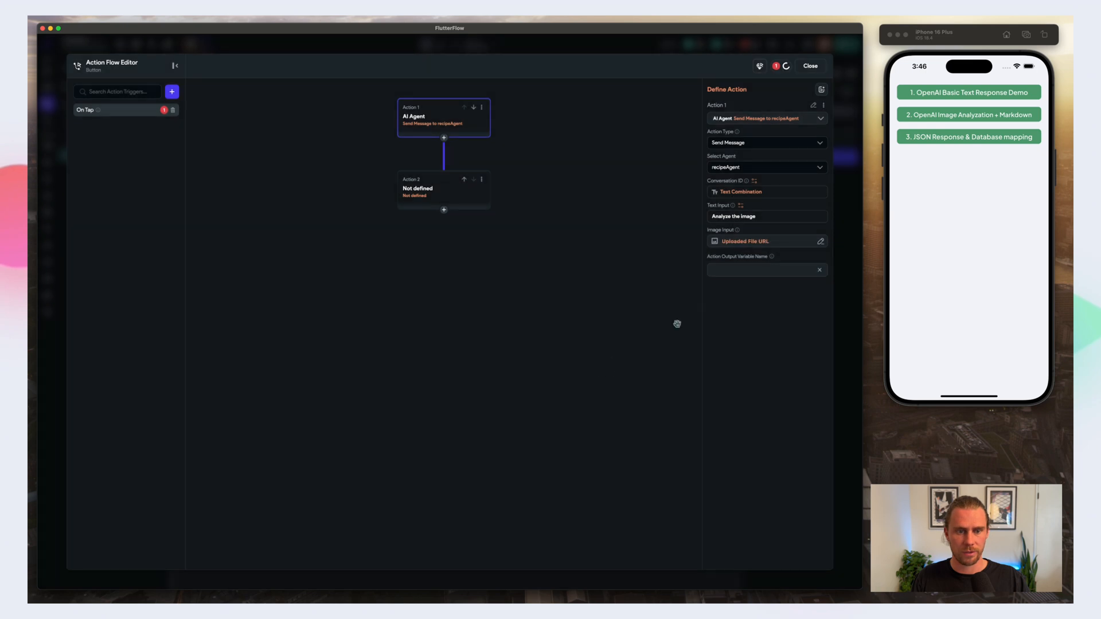
click(737, 269)
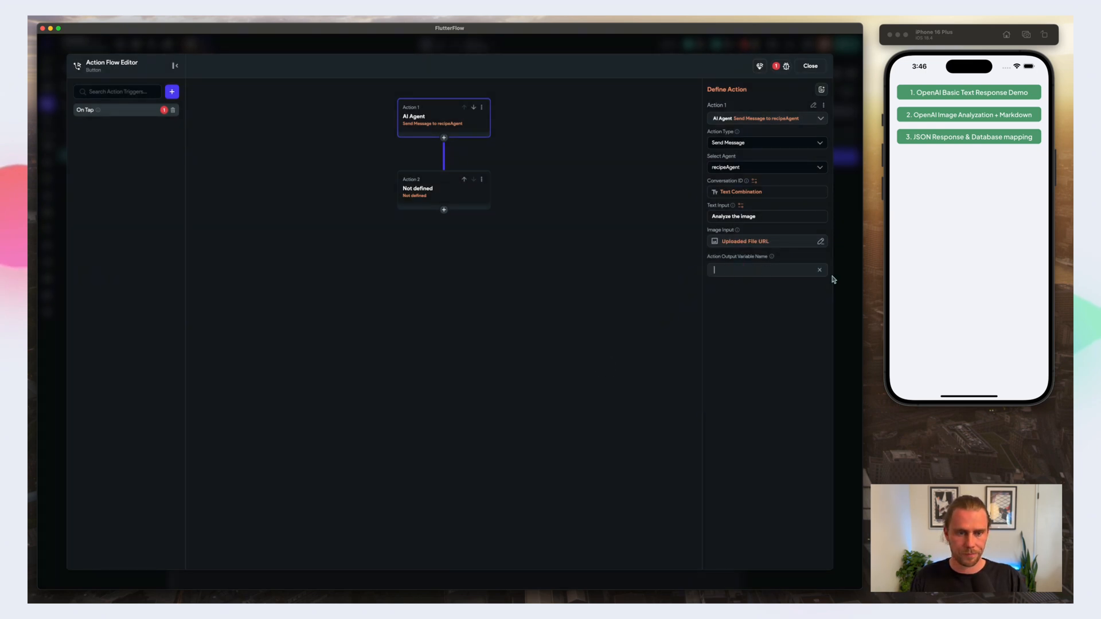
text(recipeAgent)
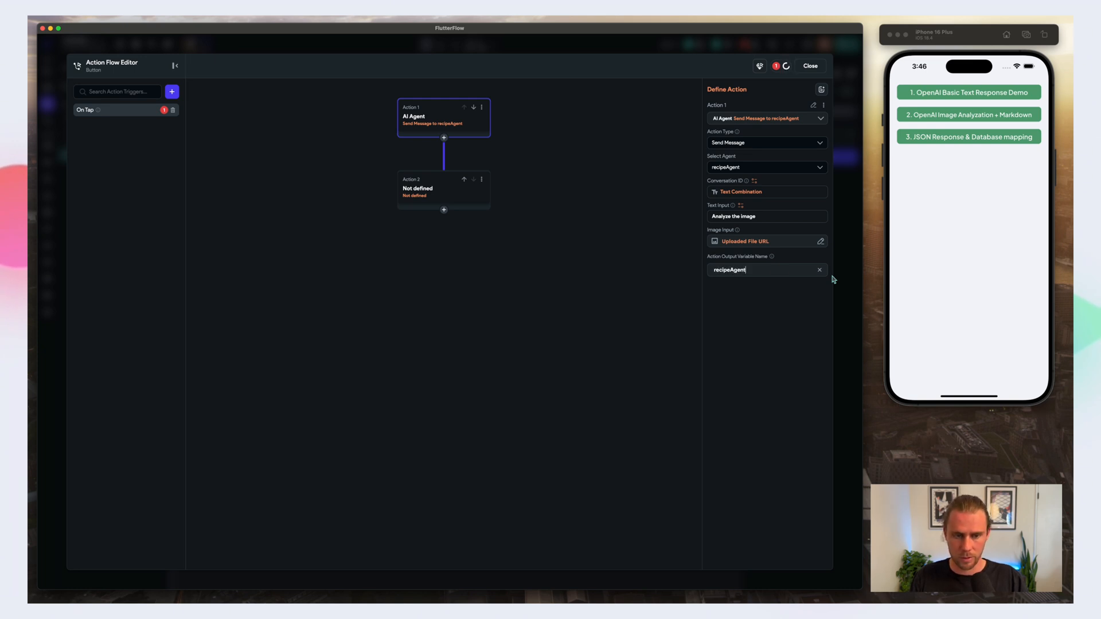
text(Action)
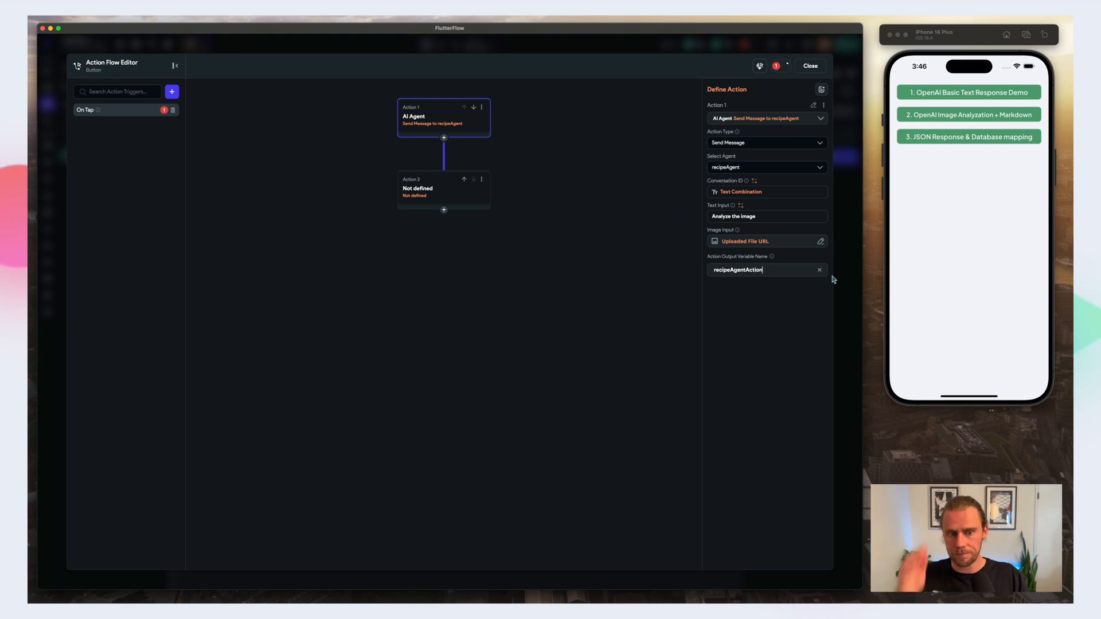
Step: Define the second action as Update Page State and add the menuResponse field to it
click(446, 189)
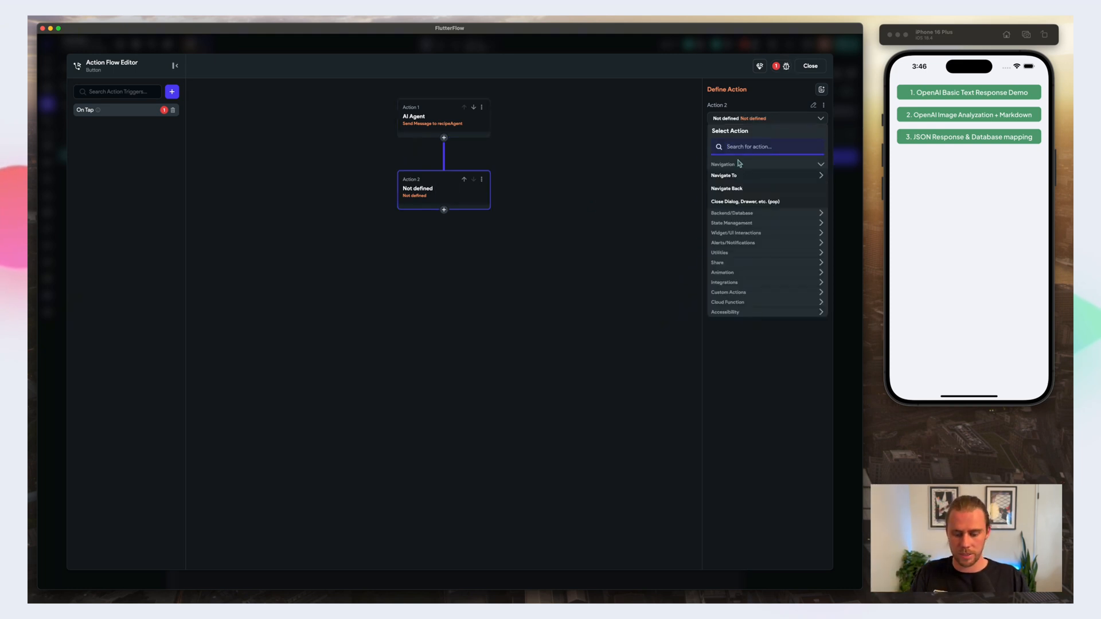
text(update)
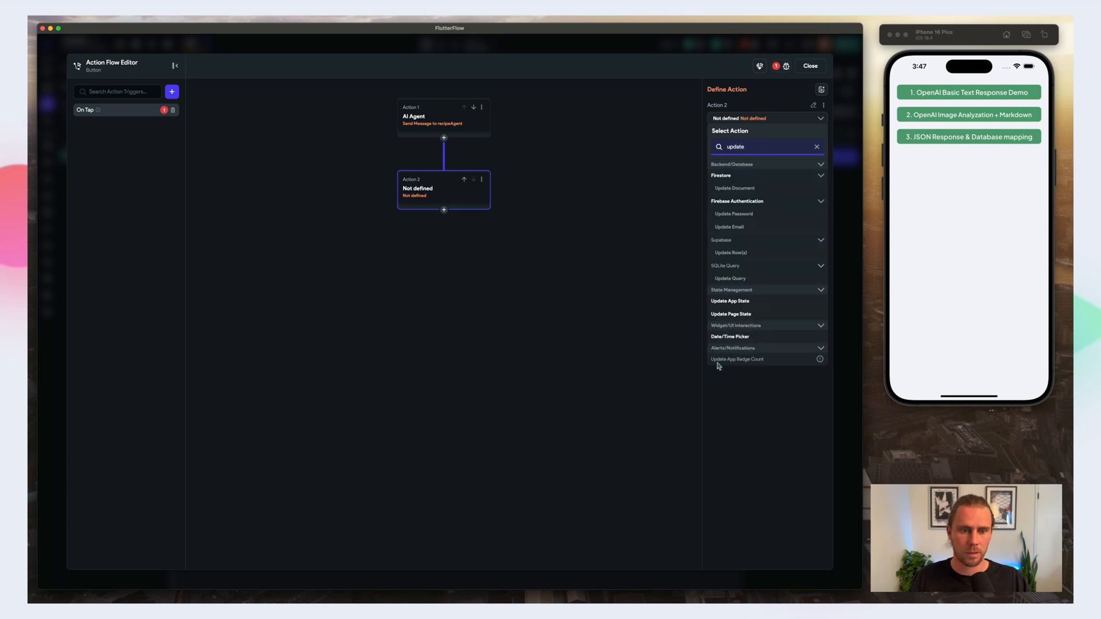
click(731, 314)
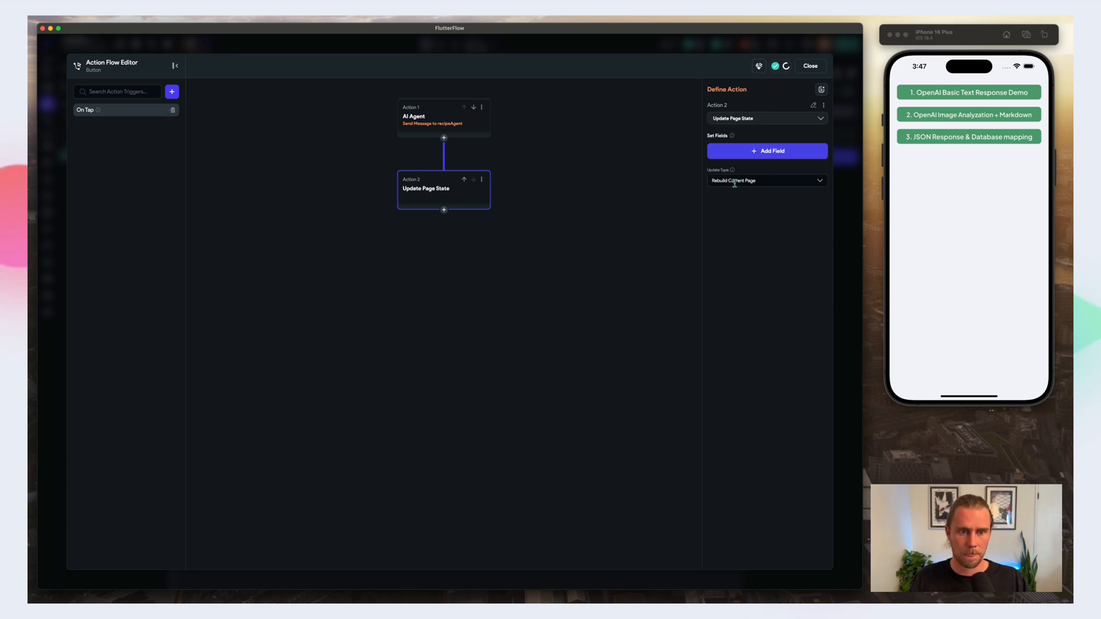
click(740, 152)
click(430, 268)
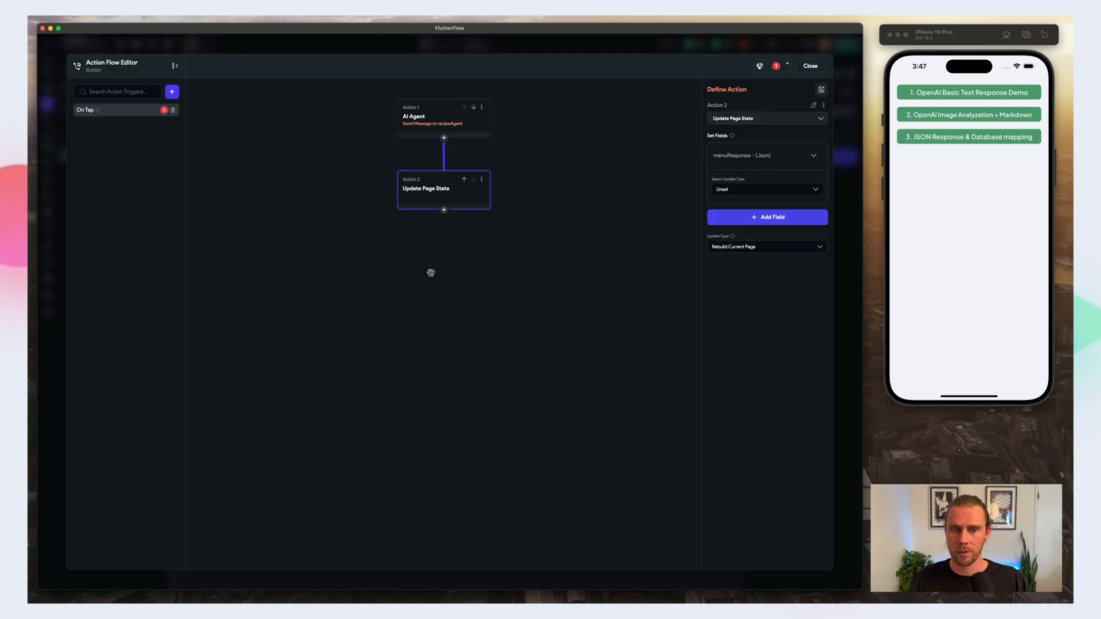
Step: Set the menuResponse field's update type to Set Value, using the recipeAgentAction action output with no further changes
click(741, 188)
click(734, 210)
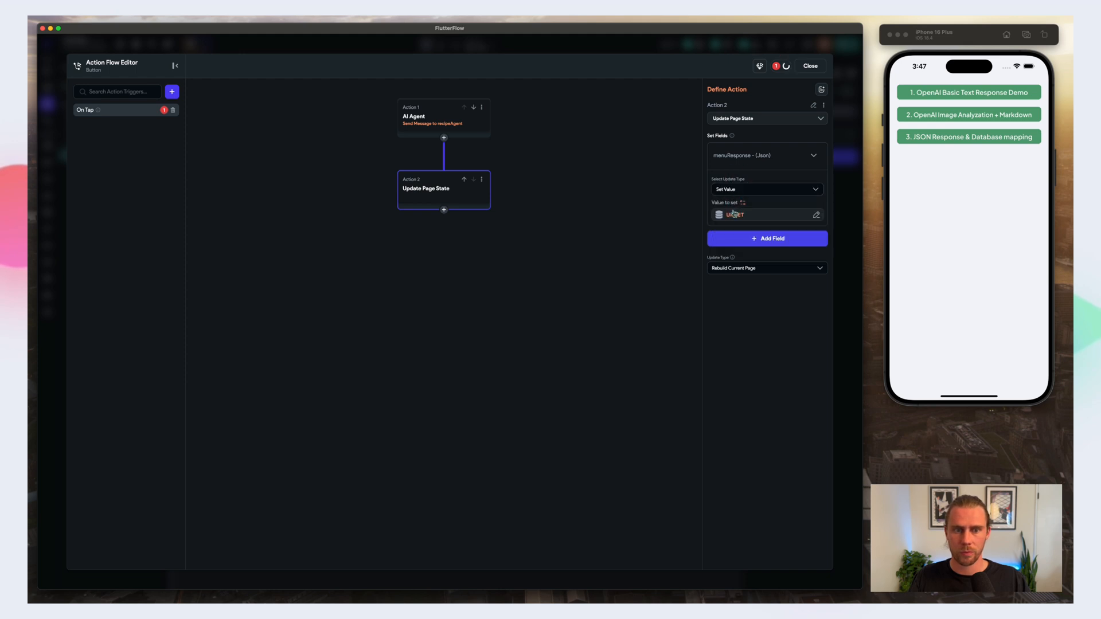
click(734, 213)
click(618, 358)
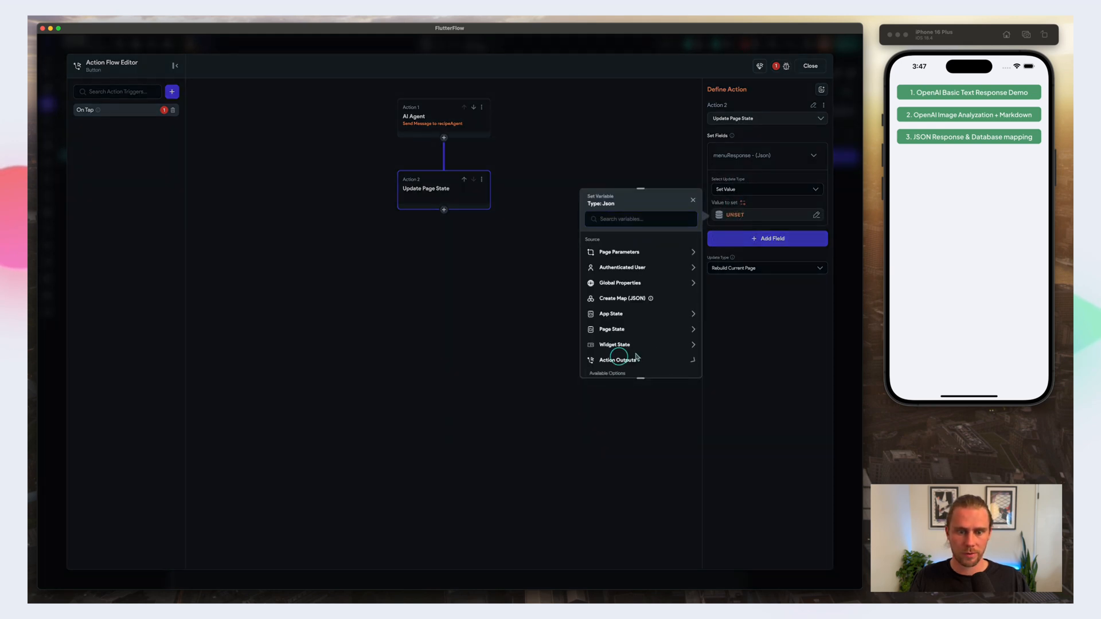
scroll(611, 332, down, 1)
click(611, 330)
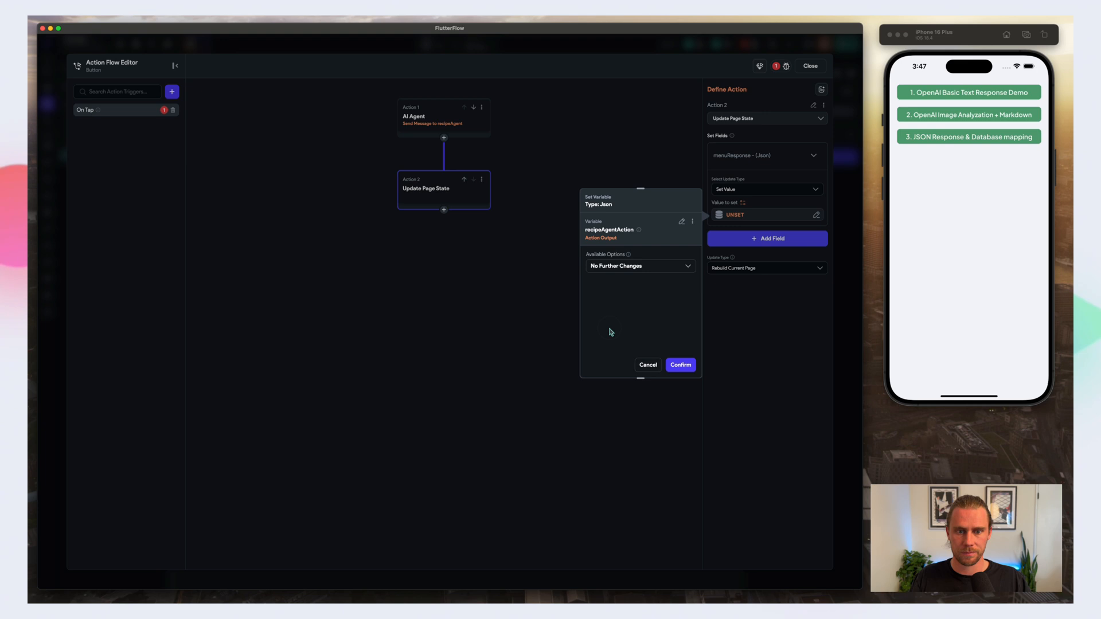
click(681, 365)
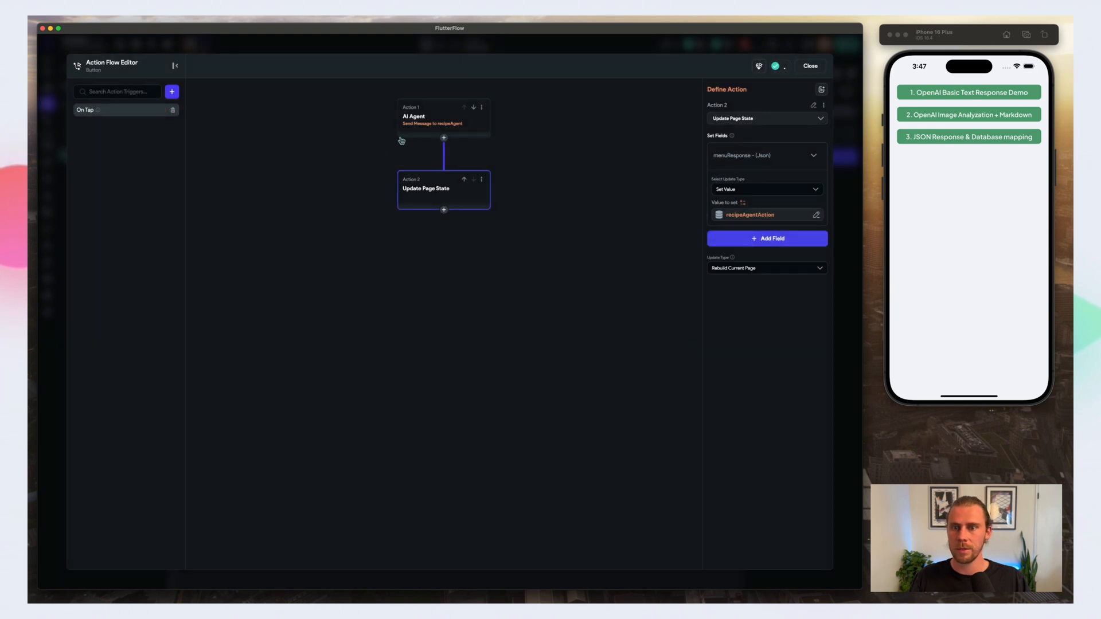
Step: Review the button's two actions, close the action flow, and examine the recipeAgent configuration
click(406, 119)
click(410, 185)
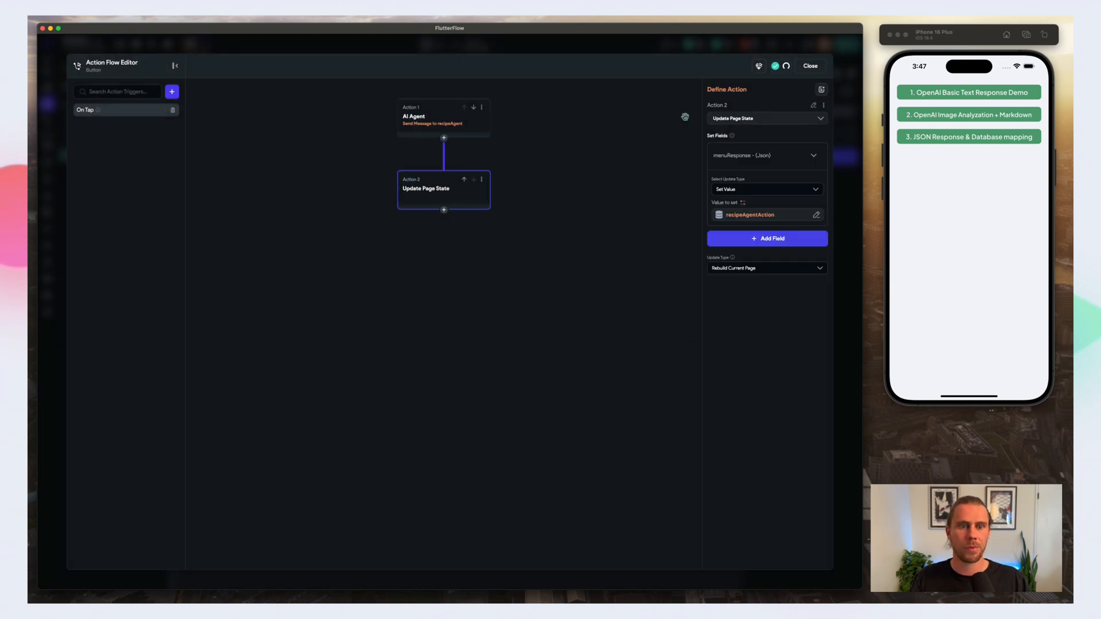
click(810, 65)
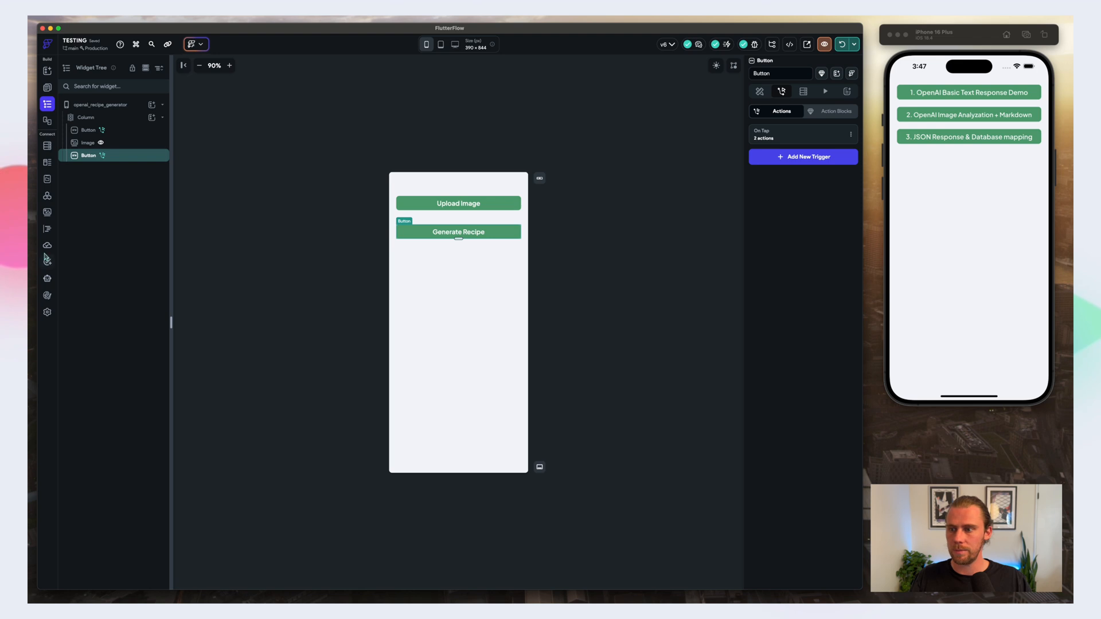
click(48, 277)
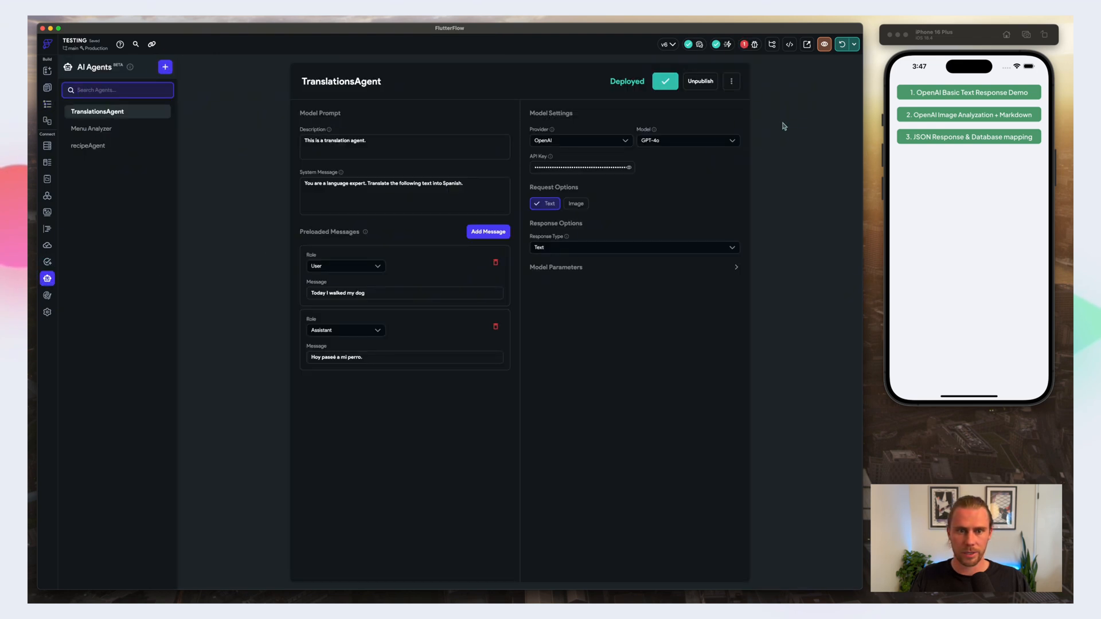
click(124, 145)
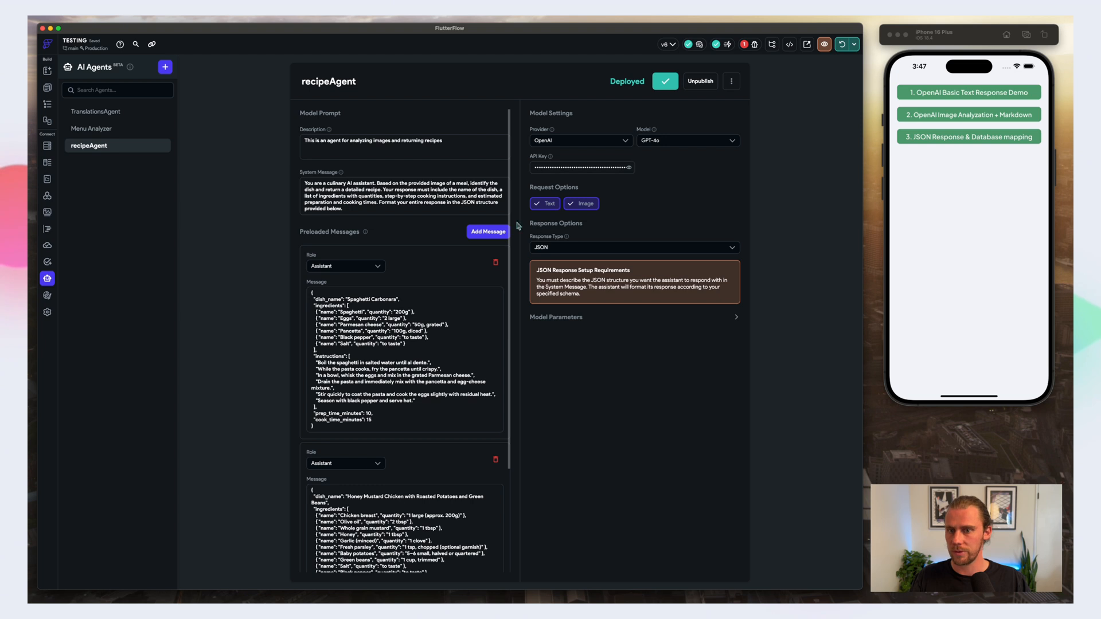
Step: On HomePage, give the "3. JSON Response & Database mapping" button an on-tap action navigating to openai_recipe_generator, and check the project issues
click(47, 87)
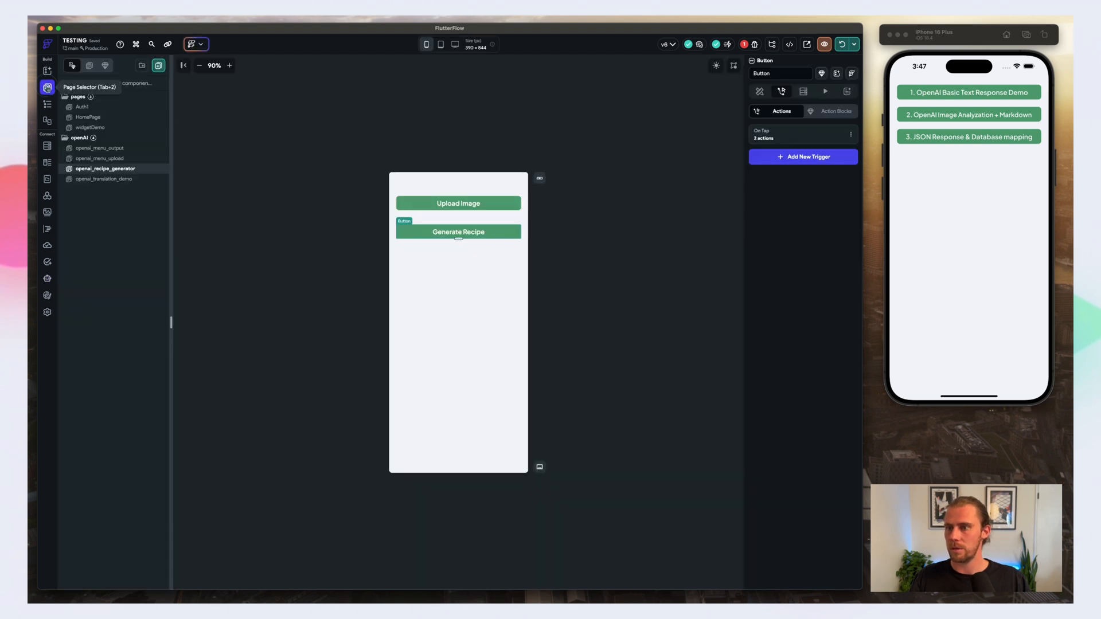
click(88, 117)
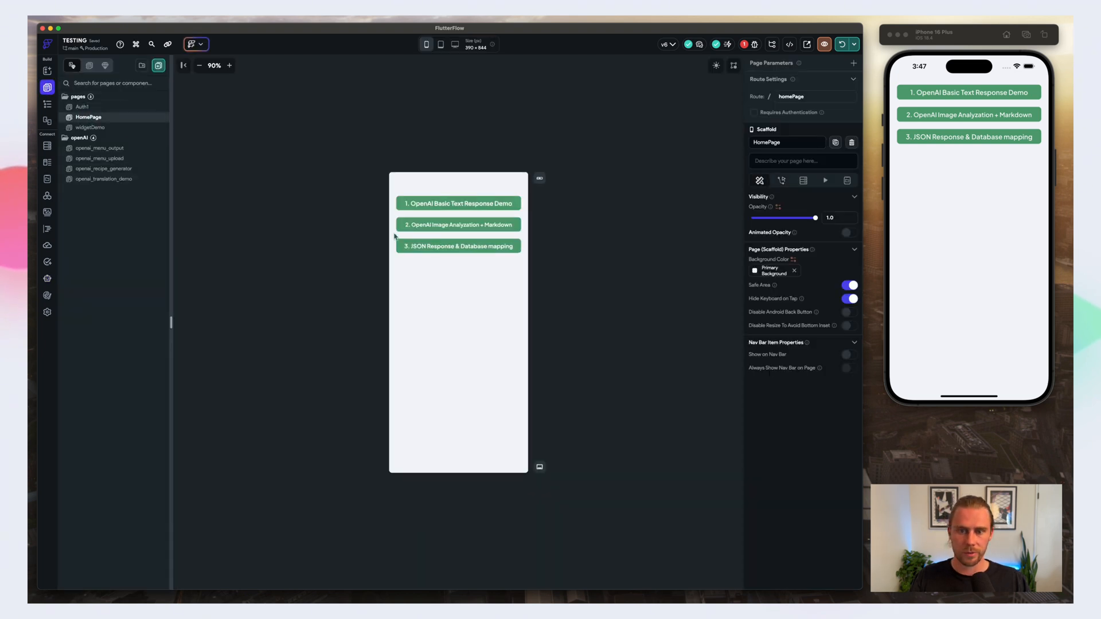
click(487, 251)
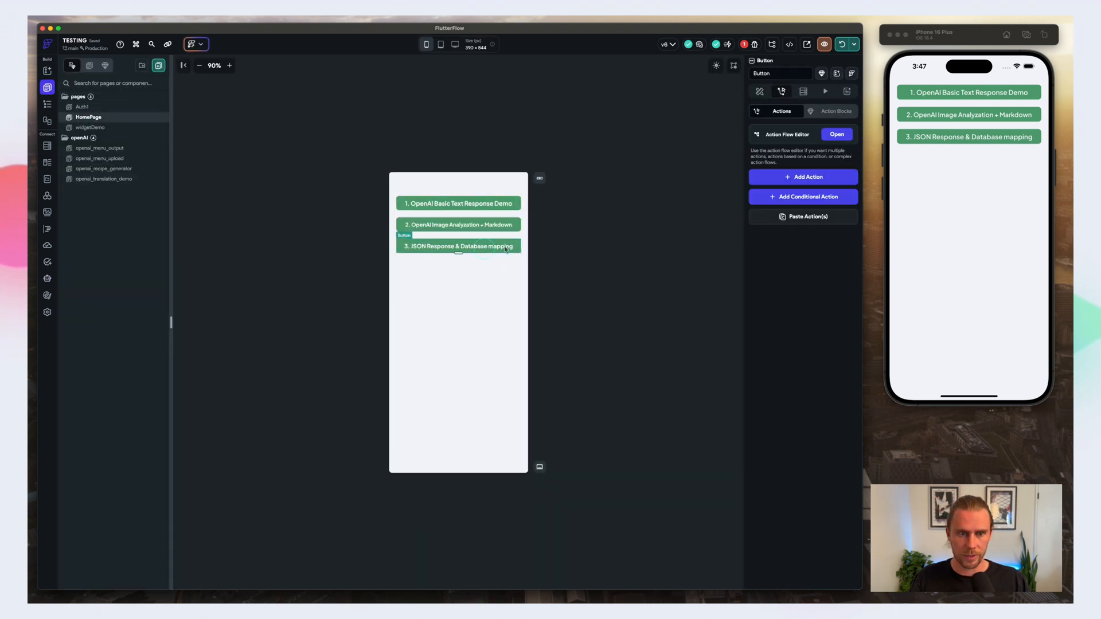
click(786, 179)
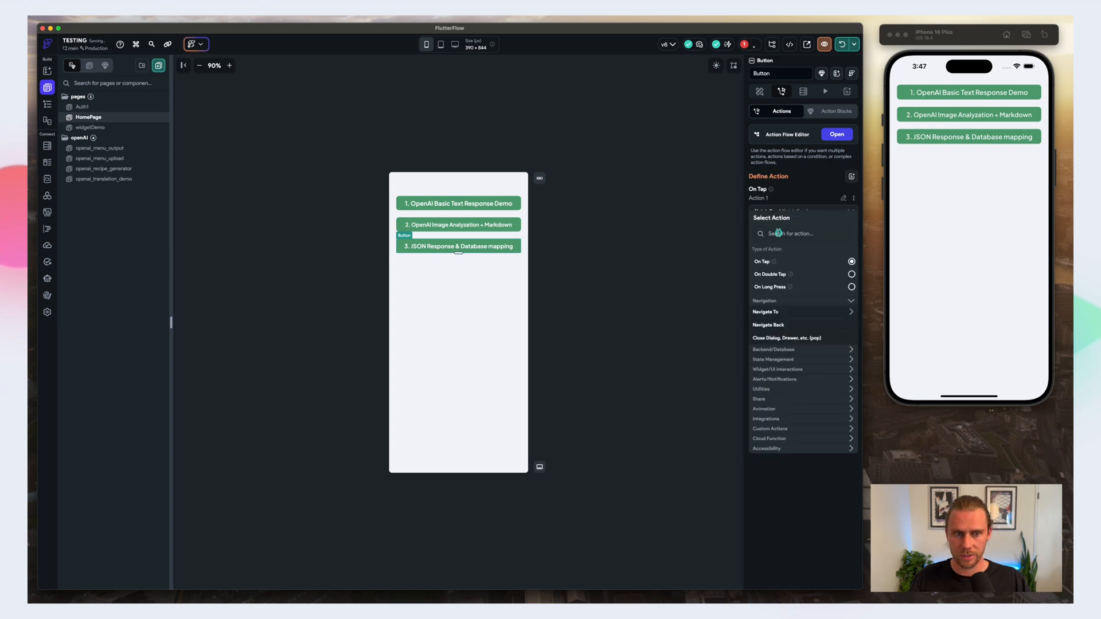
text(recipe)
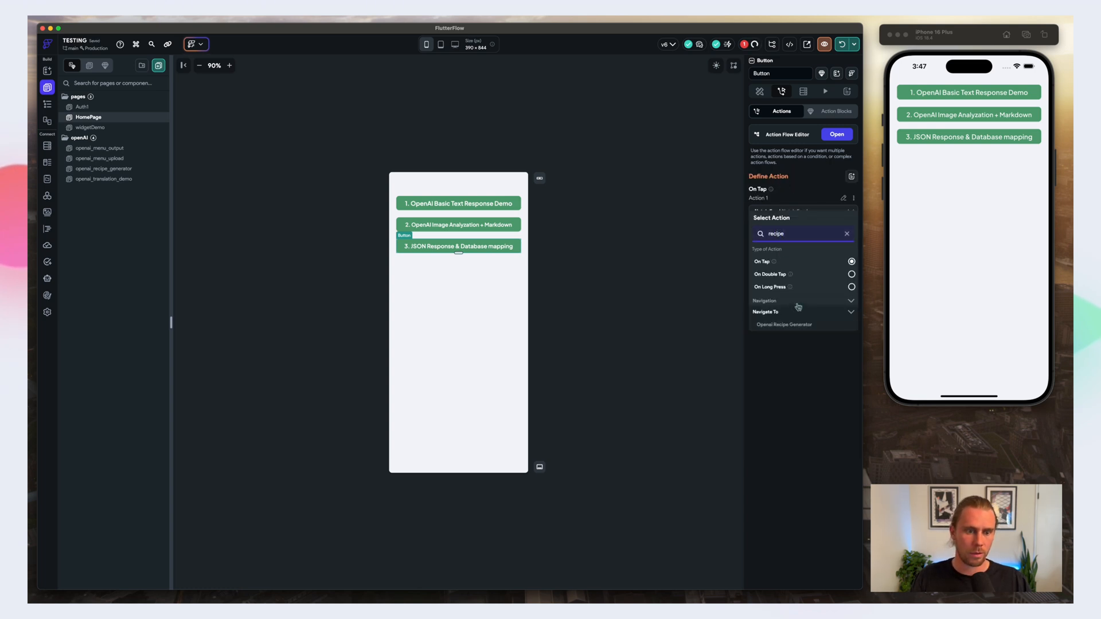
click(786, 325)
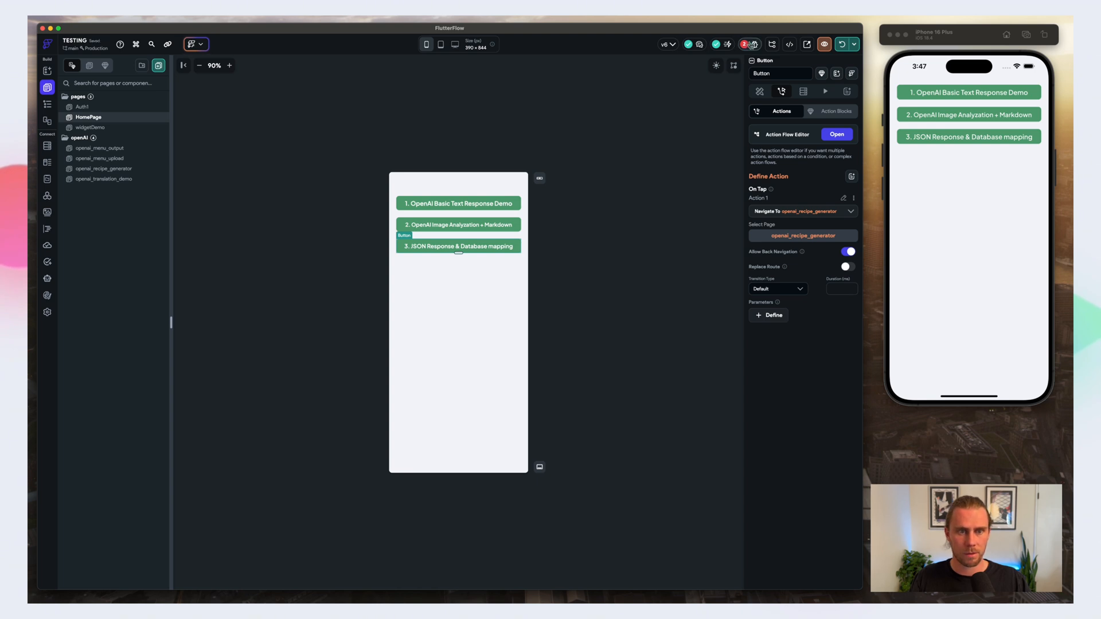
click(752, 45)
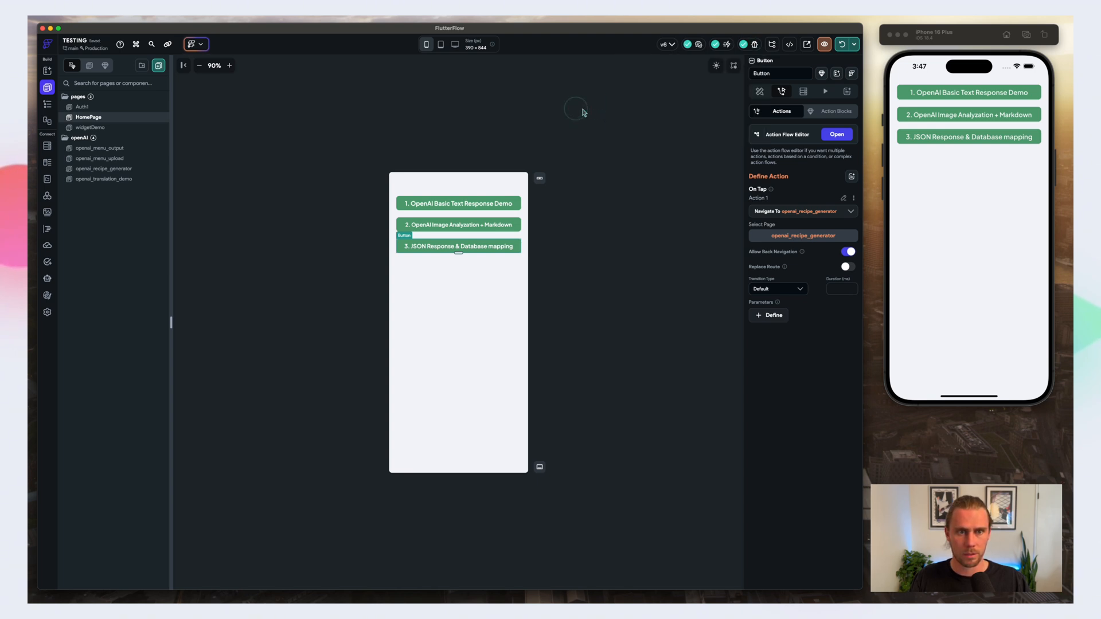
Step: Review the upload button, image and Generate Recipe button on the openai_recipe_generator page, including the Generate Recipe action flow
click(119, 171)
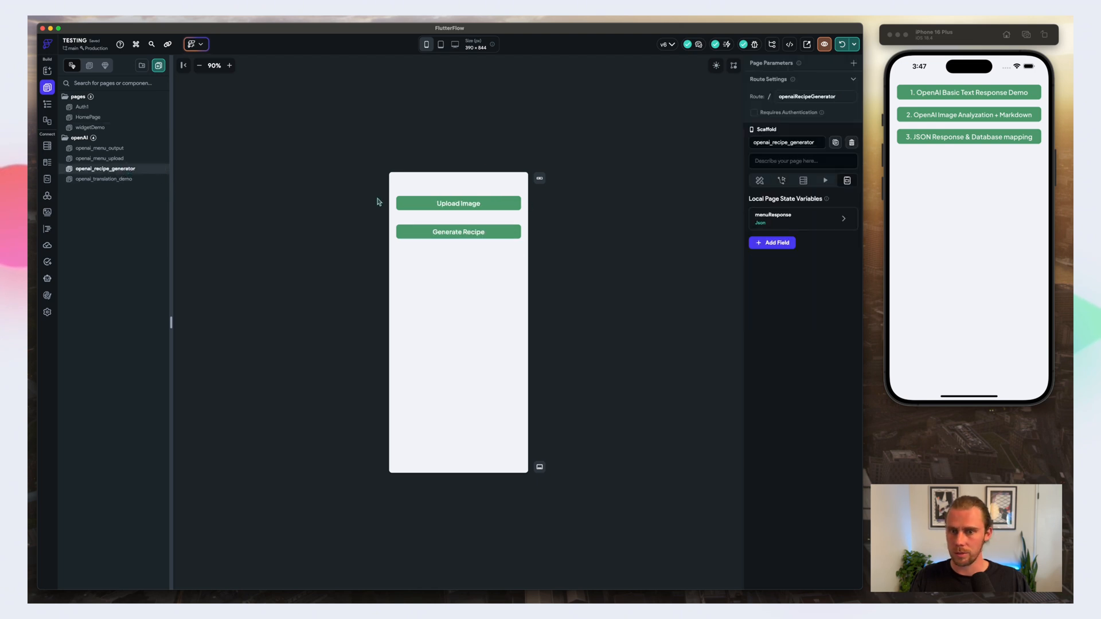
click(465, 207)
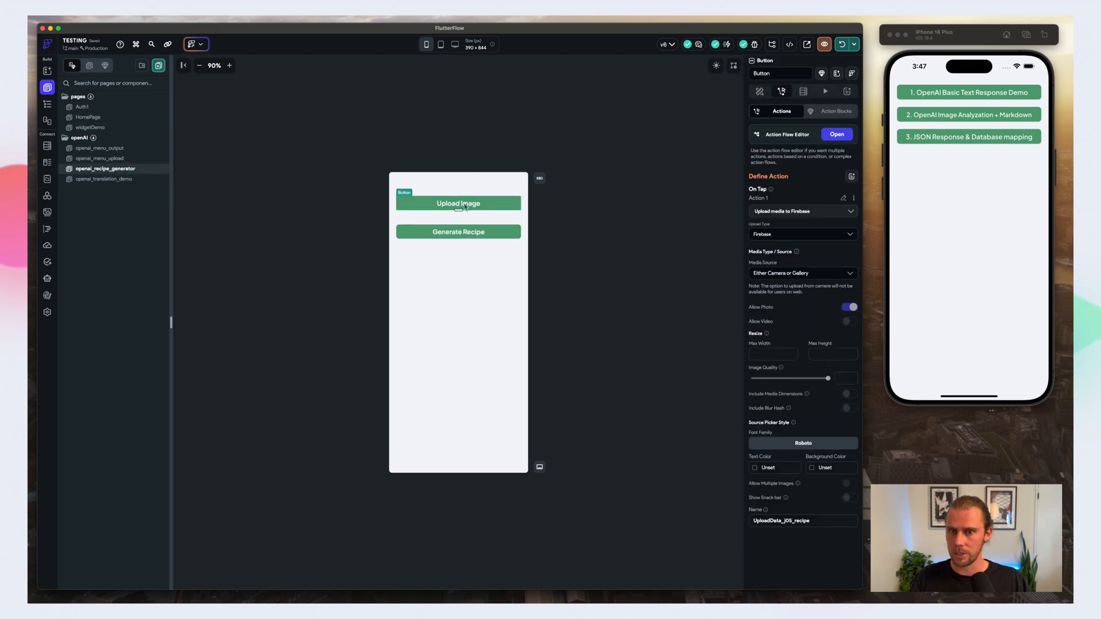
click(47, 104)
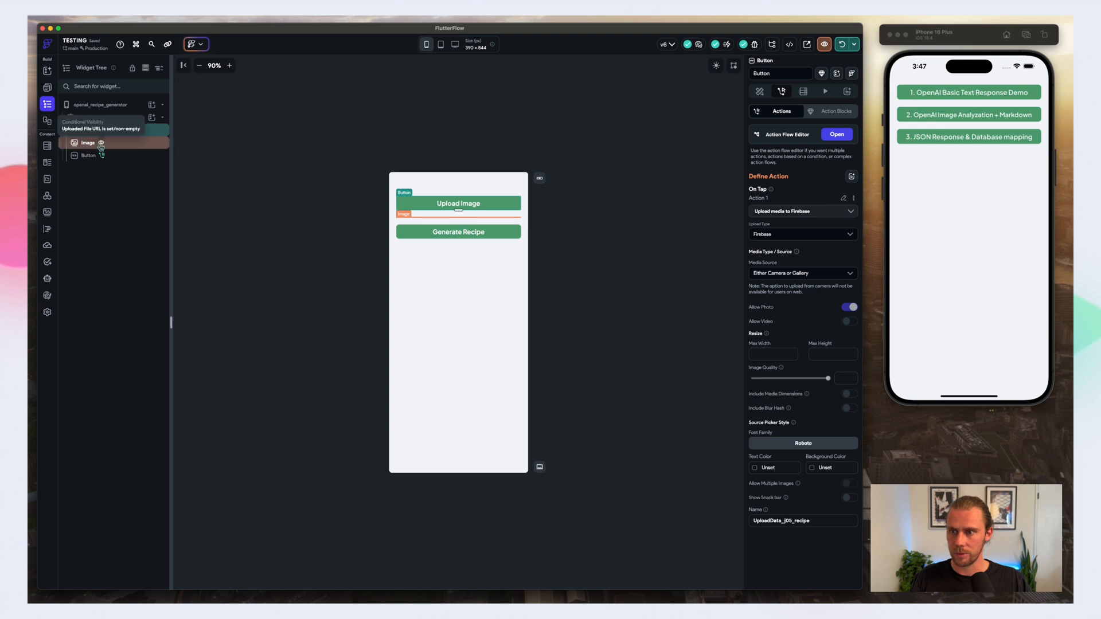
click(123, 142)
click(134, 161)
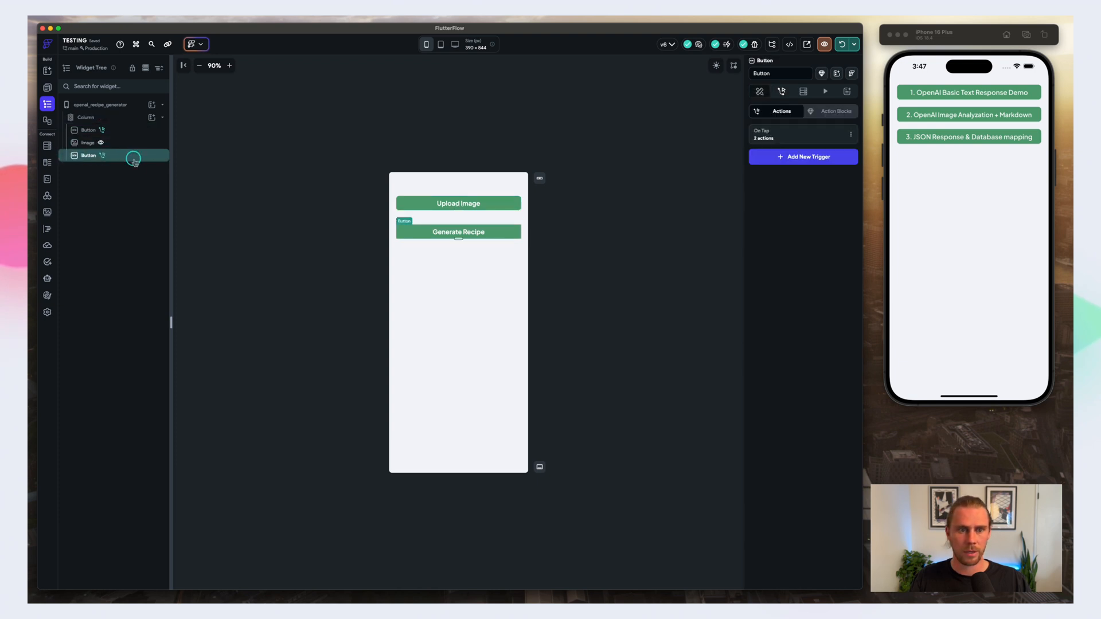
click(786, 135)
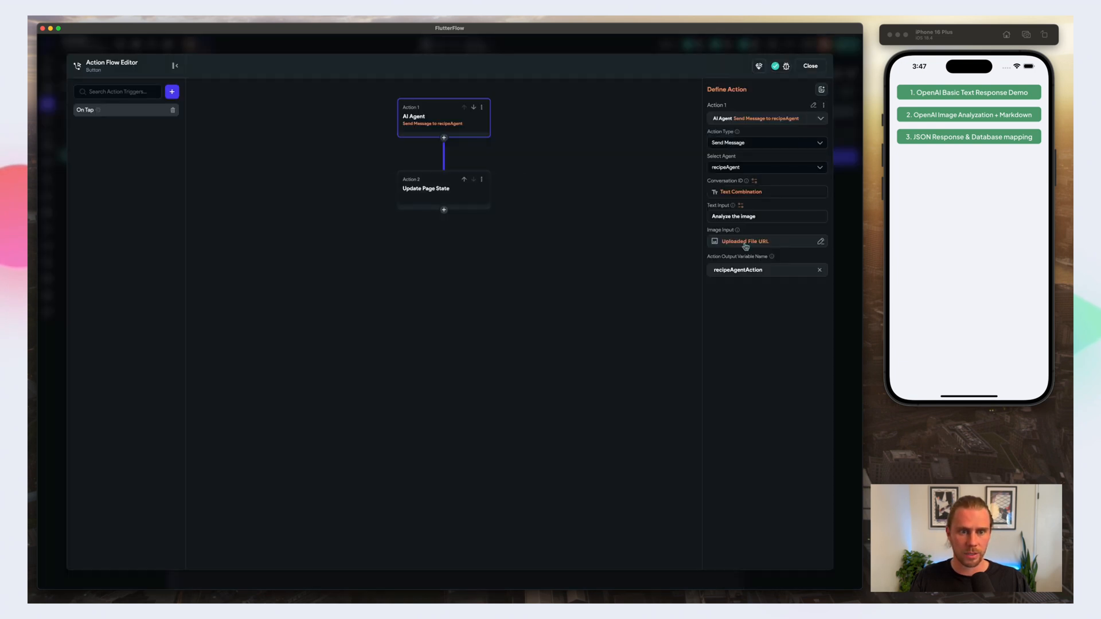
scroll(583, 194, down, 3)
click(810, 66)
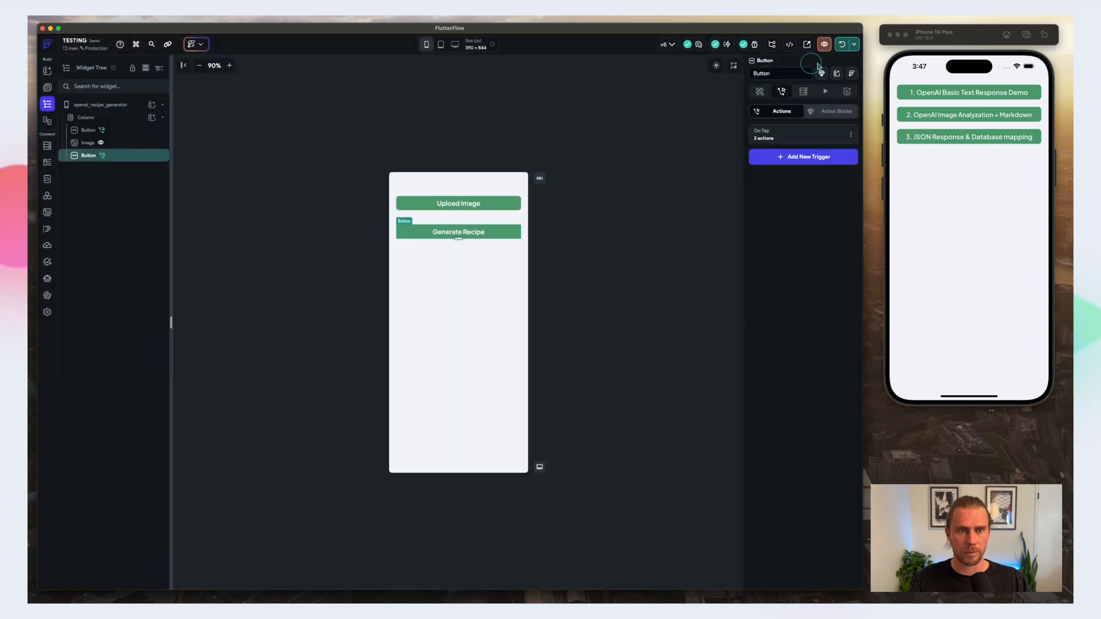
Step: Reload the running app on the iPhone 16 Plus simulator, check it there, and stop the local run
click(854, 44)
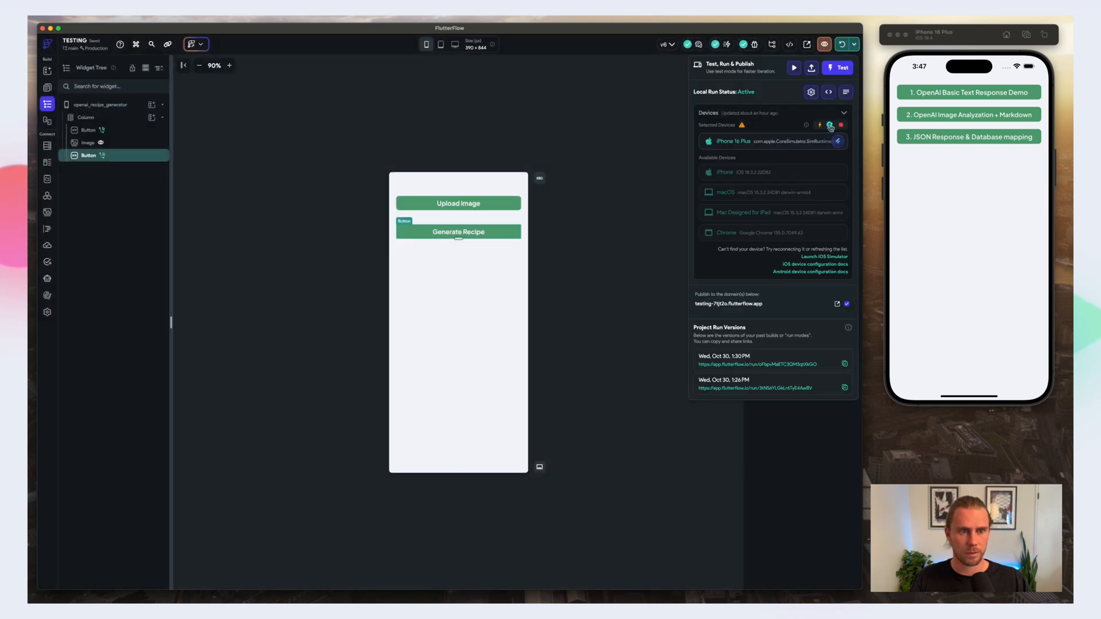
click(830, 126)
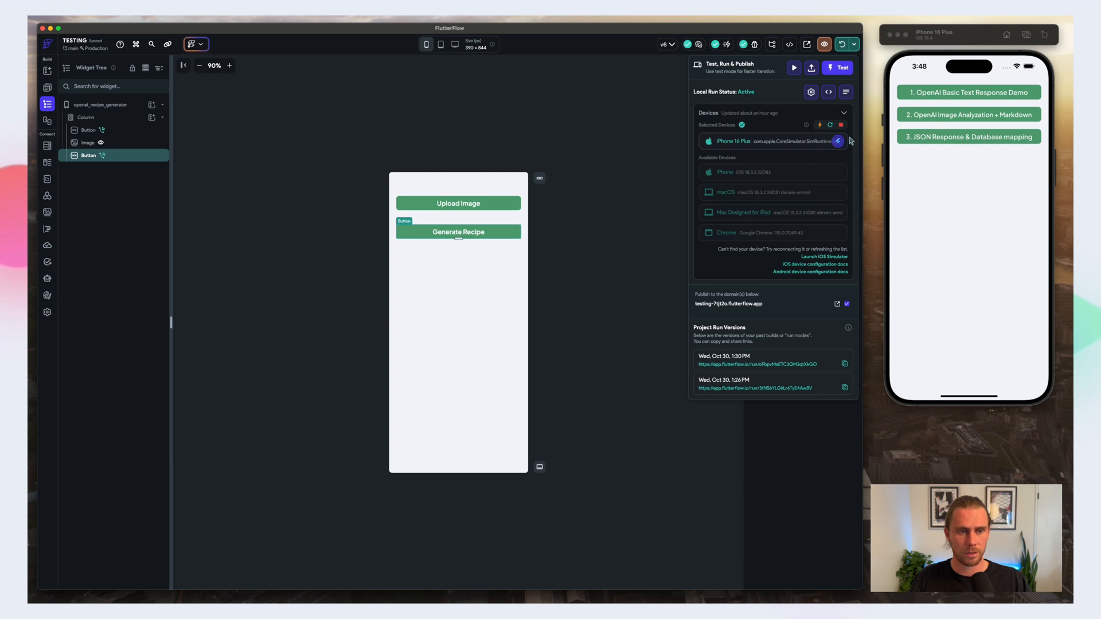
click(969, 154)
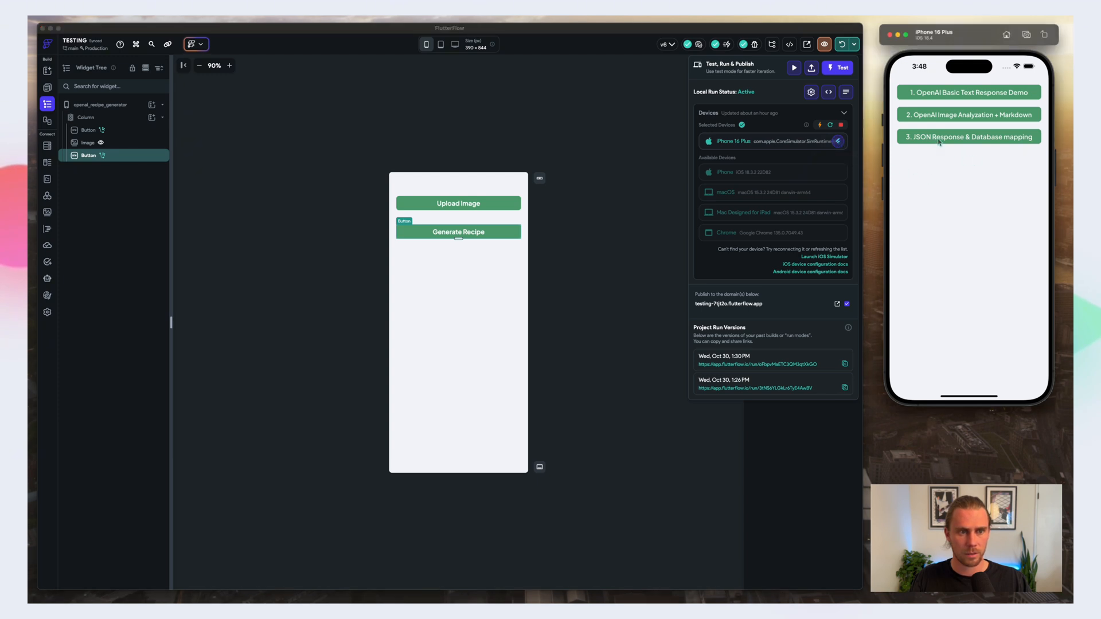
click(841, 124)
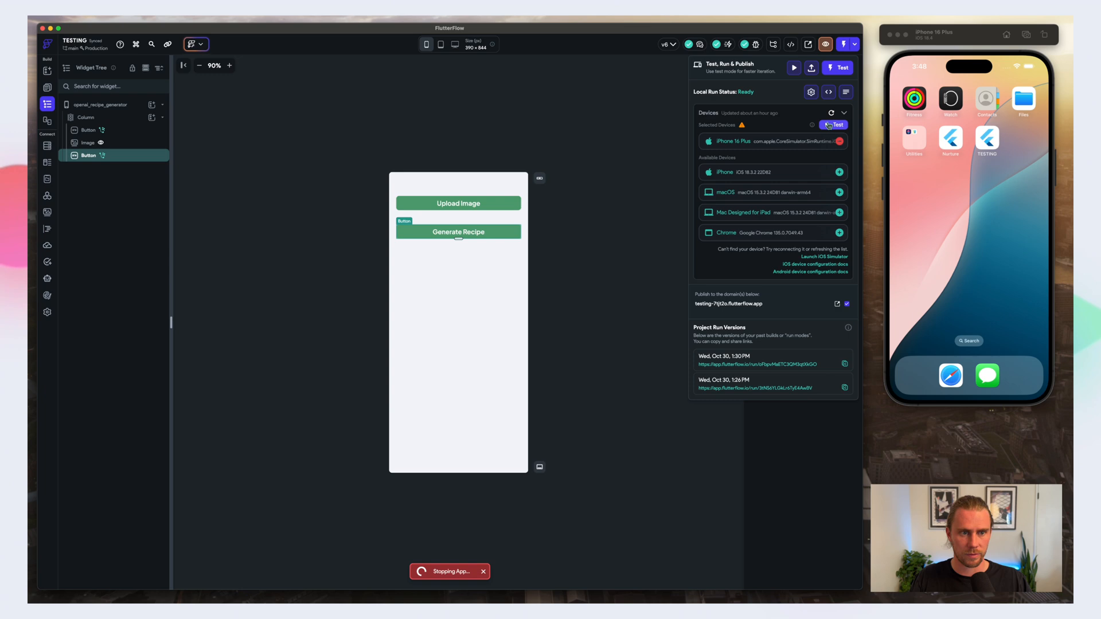
Step: Start a new local test run on the iPhone 16 Plus simulator and open its debug panel in the browser beside it
click(830, 125)
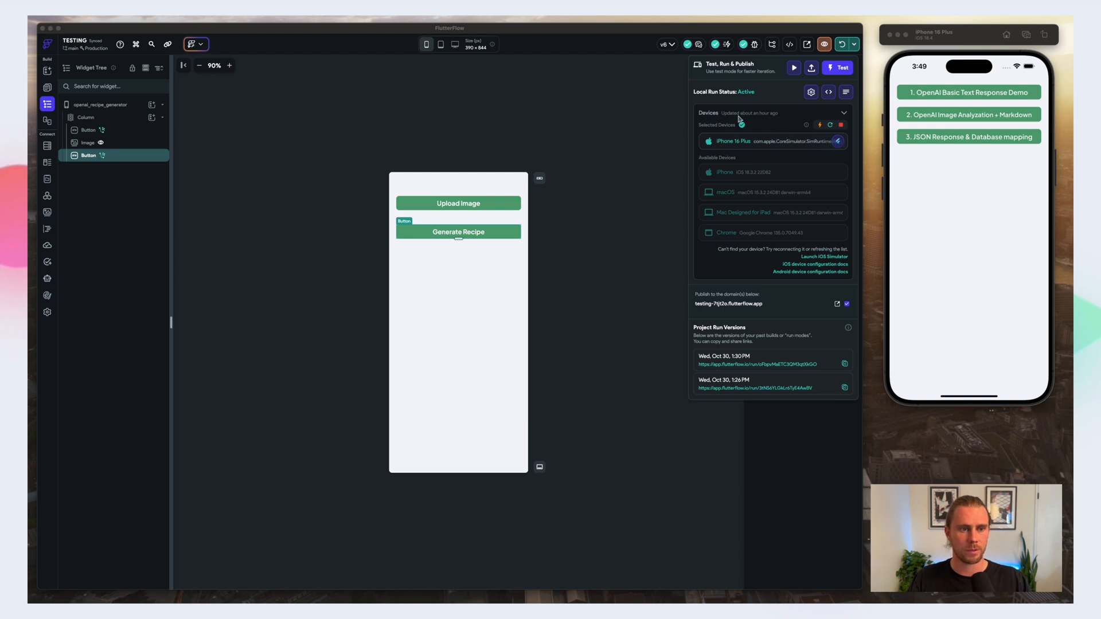
click(837, 141)
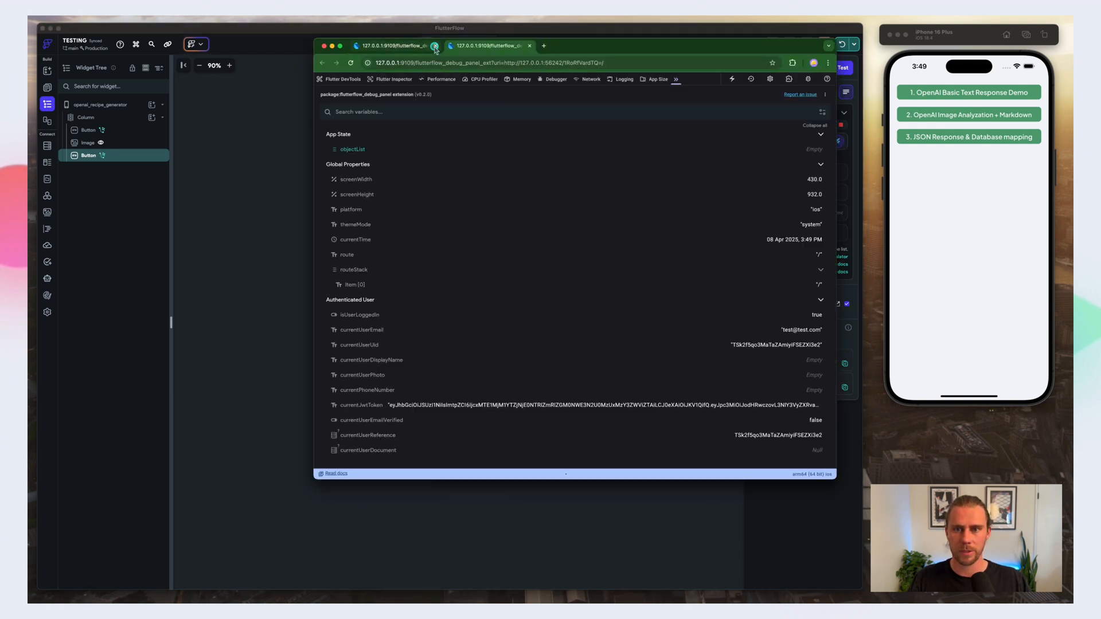
click(434, 46)
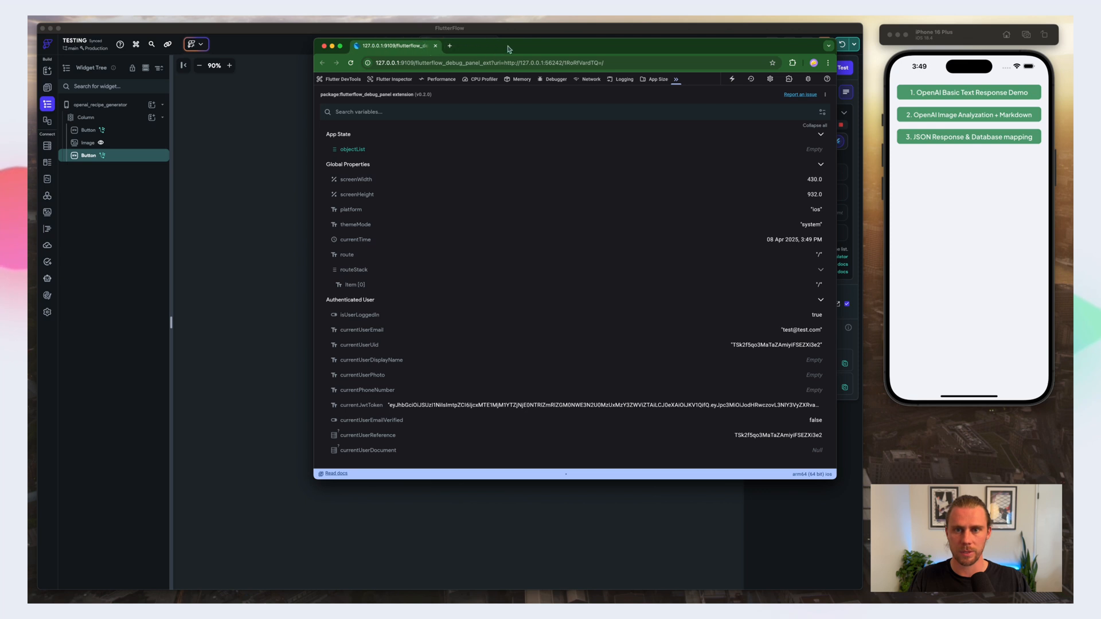
drag(509, 46, 518, 49)
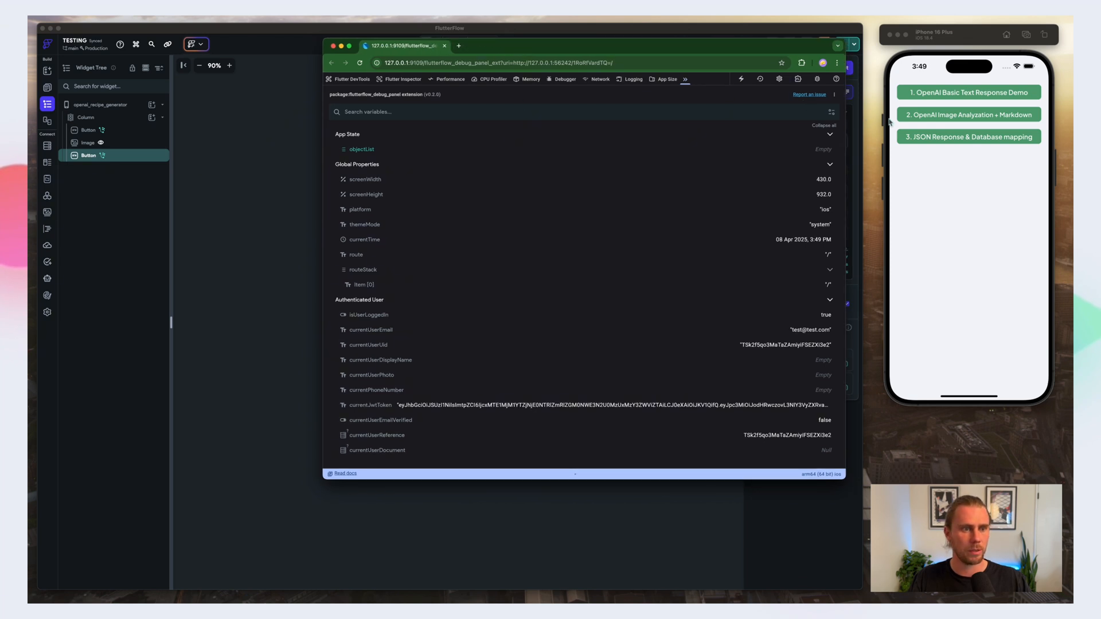
Step: In the simulator, open "3. JSON Response & Database mapping", upload the steak and mashed potatoes photo from the library, and generate its recipe
click(919, 141)
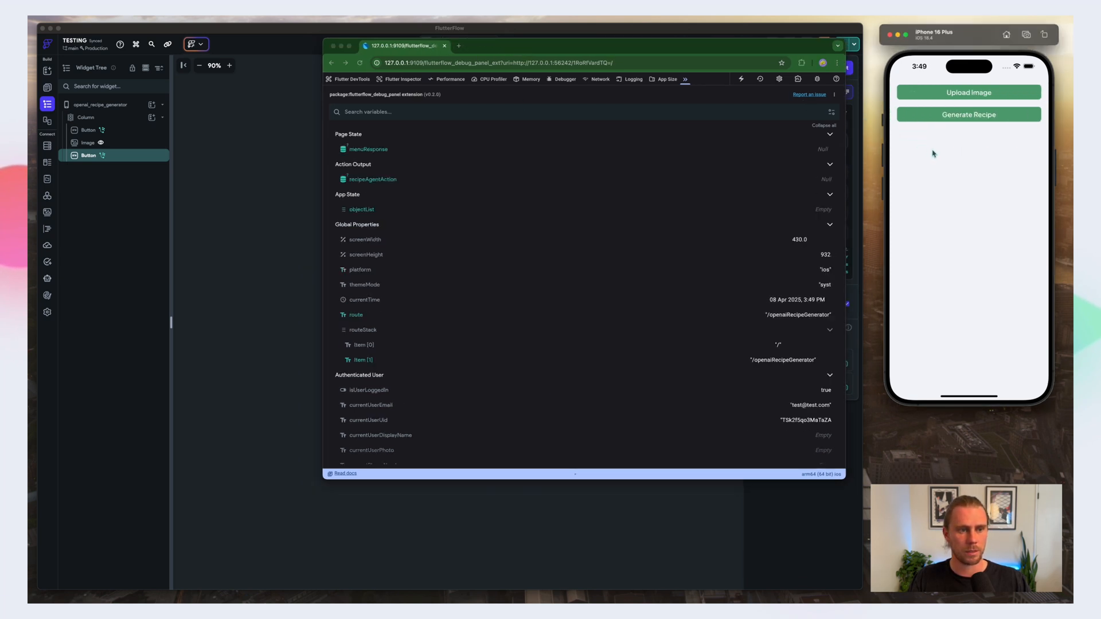
click(935, 93)
click(964, 355)
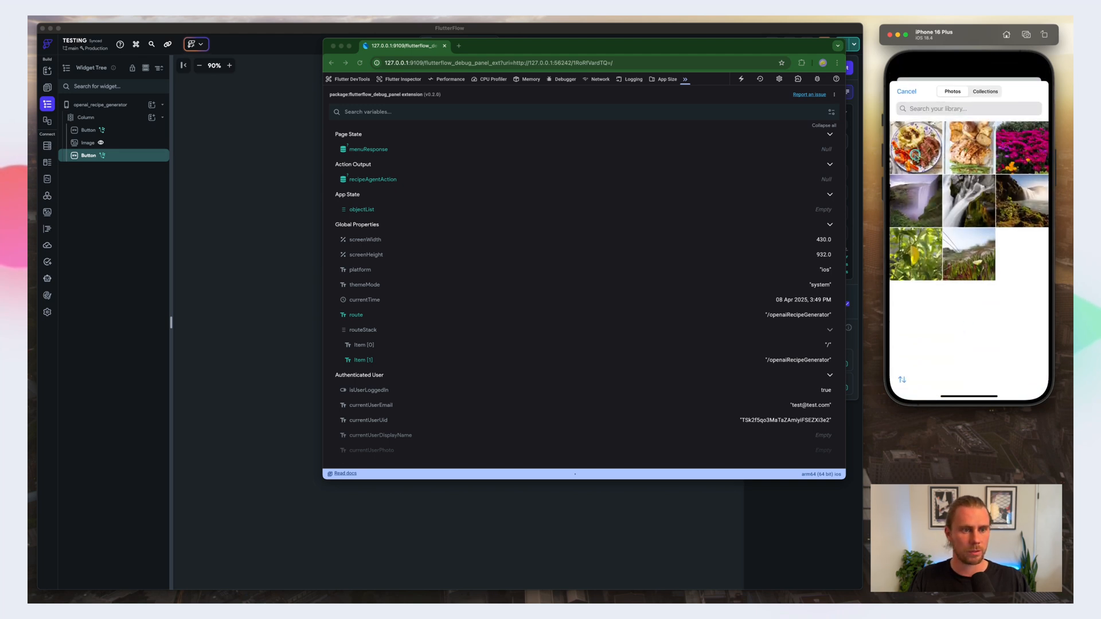
click(915, 155)
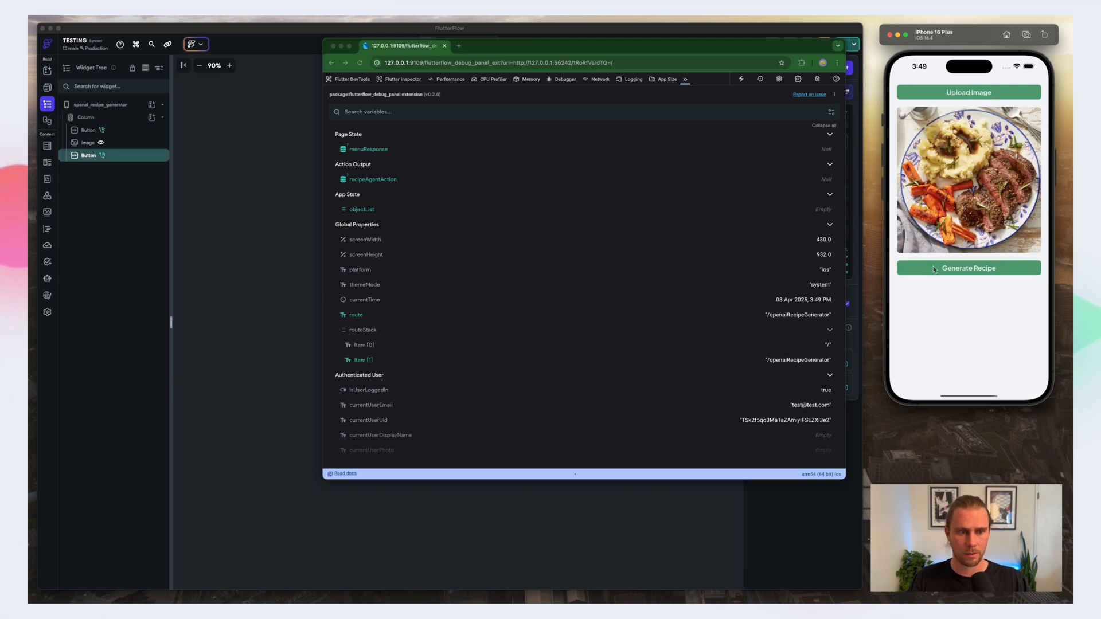
click(930, 269)
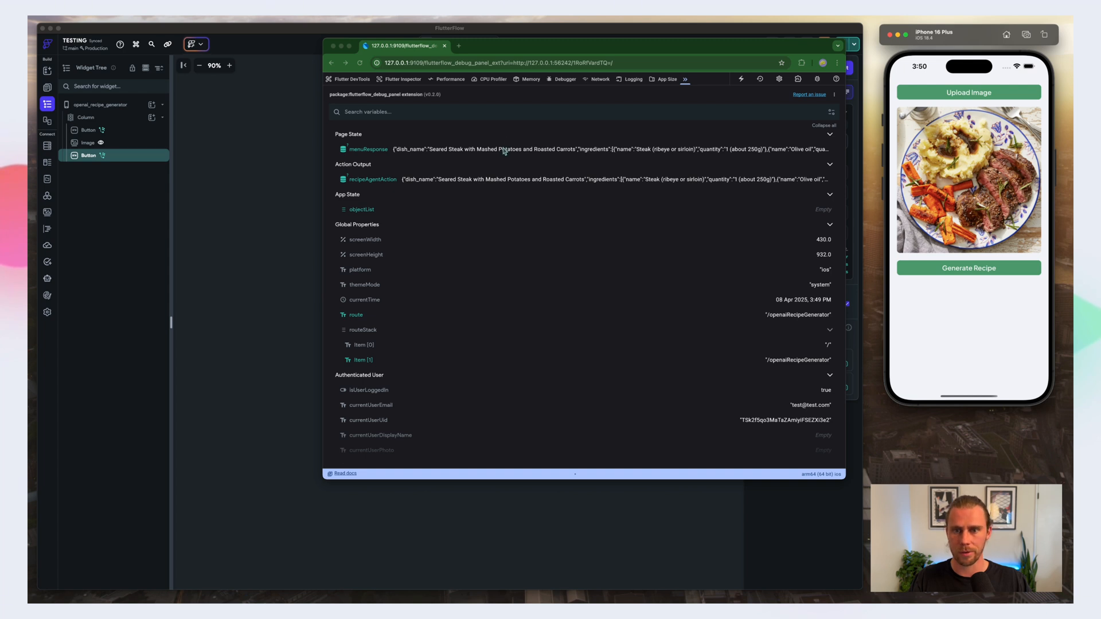
Step: Examine the full menuResponse JSON in the debug panel's page state, from the dish name through the ingredients and instructions
click(505, 152)
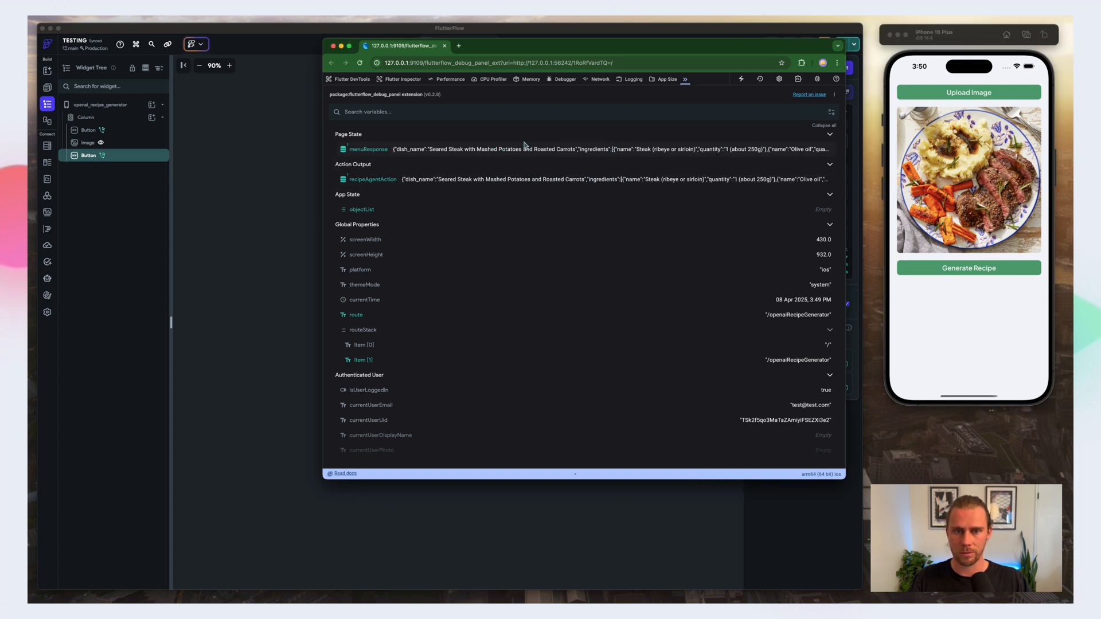
mouse_move(524, 152)
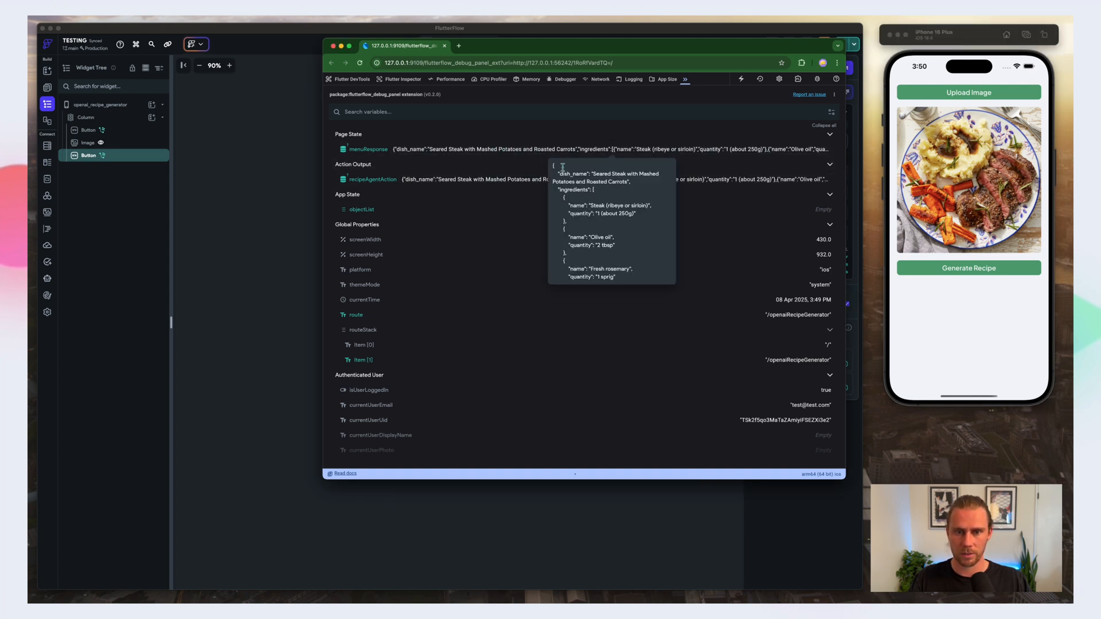
scroll(598, 198, down, 5)
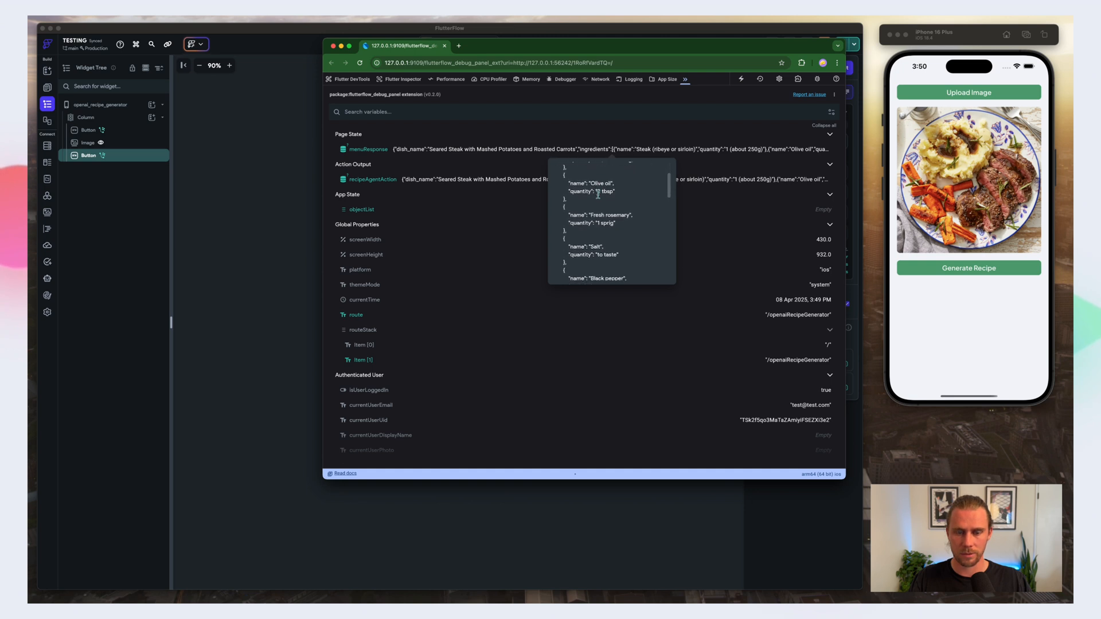
scroll(598, 200, down, 1)
scroll(598, 200, down, 5)
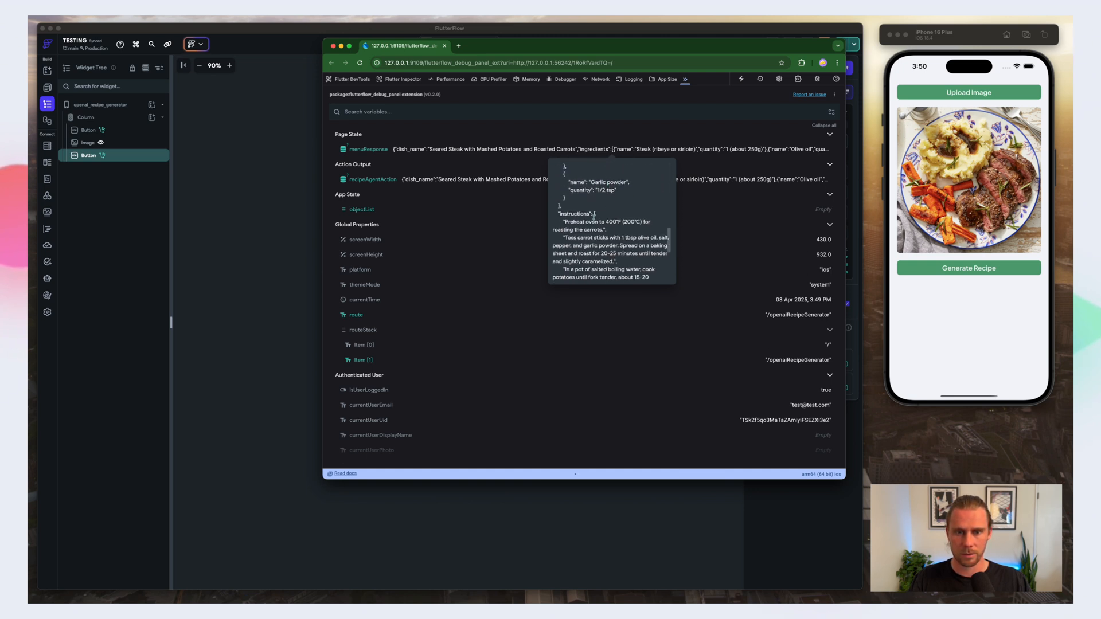
scroll(593, 217, down, 8)
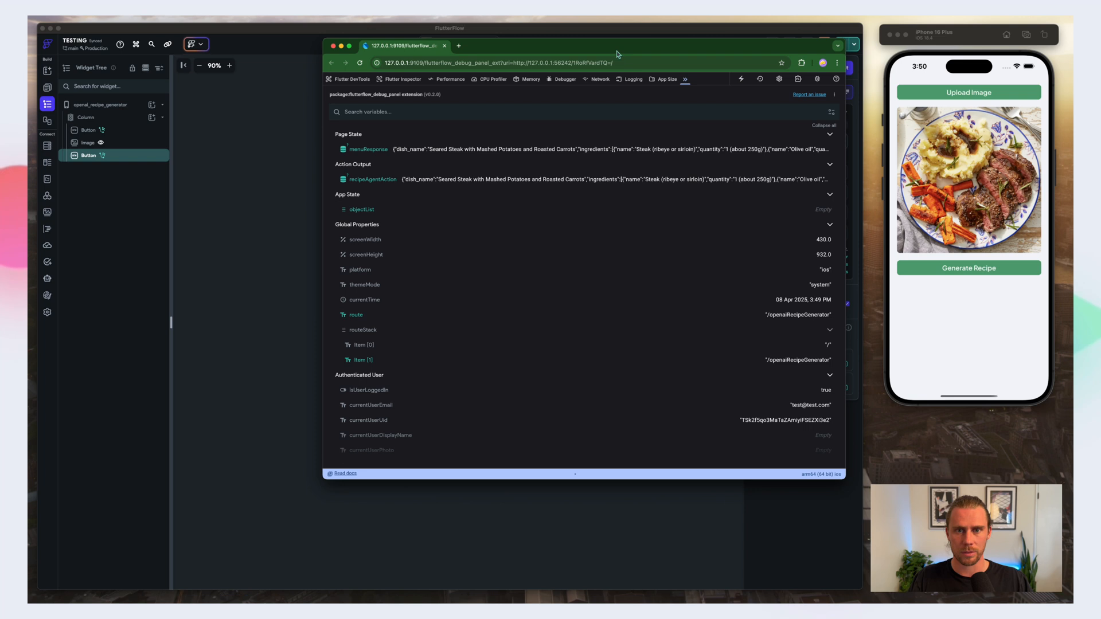
Step: Return to the FlutterFlow editor, dismiss the test and run options, and select the openai_recipe_generator page
drag(617, 54, 617, 65)
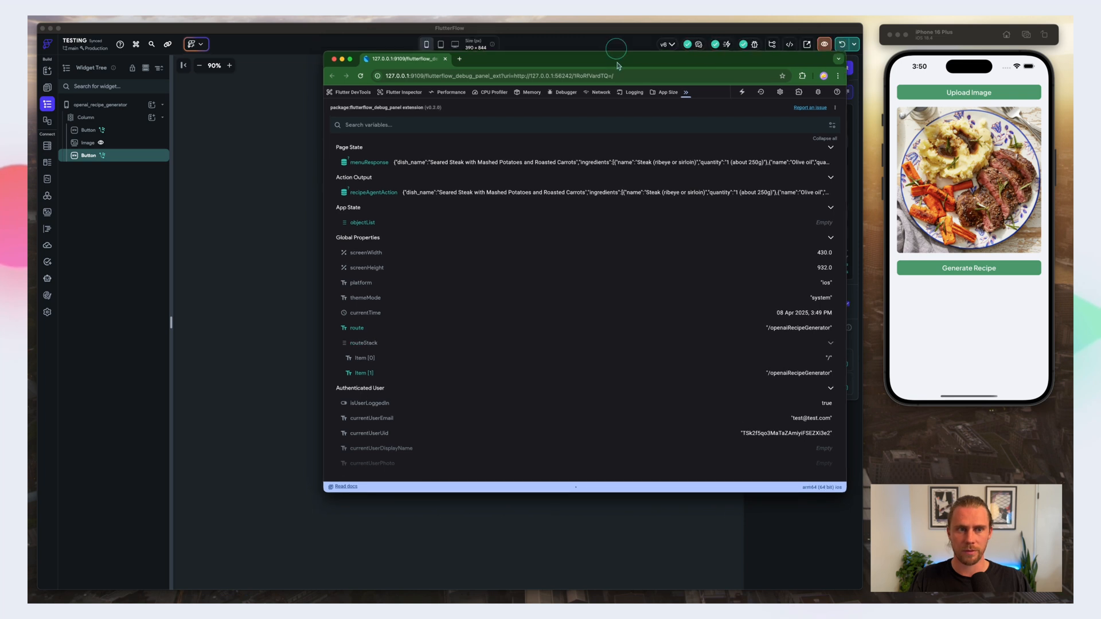
click(560, 34)
click(601, 237)
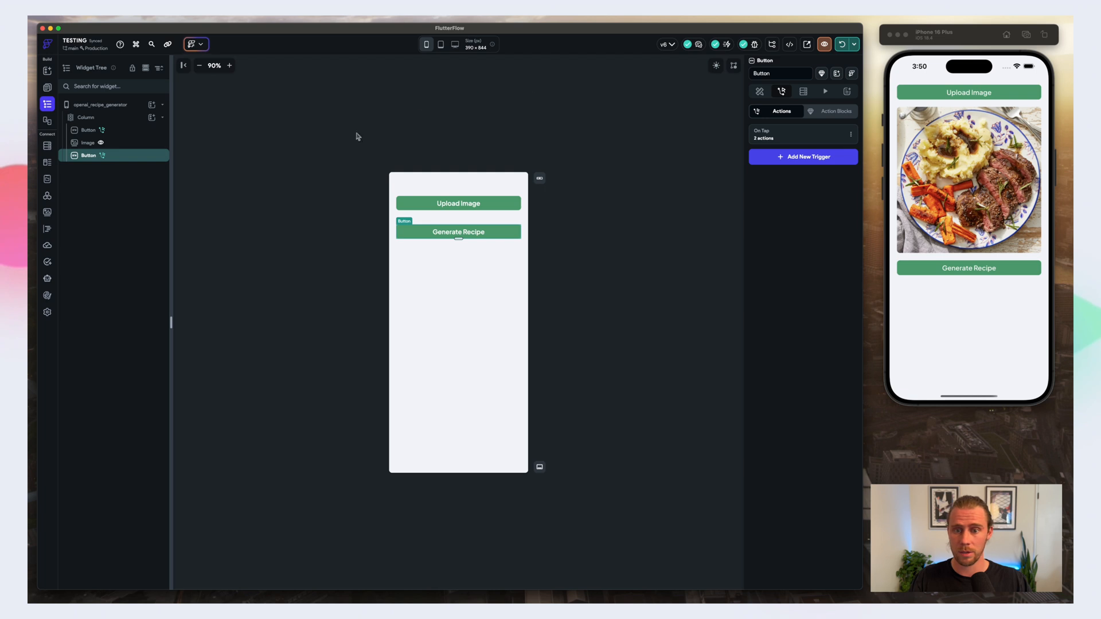
click(297, 141)
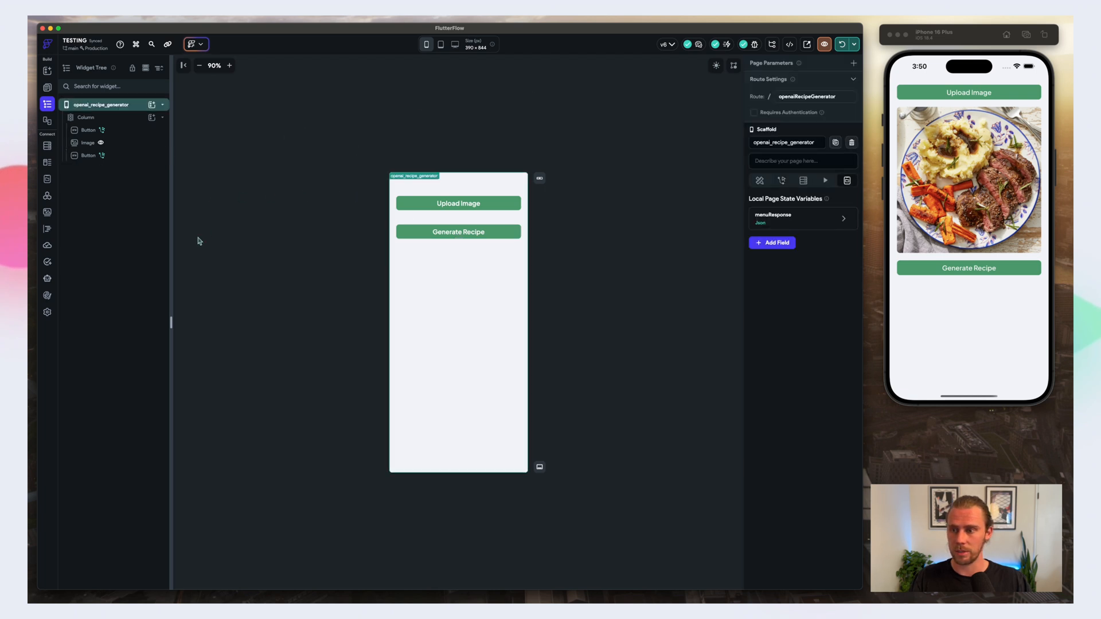